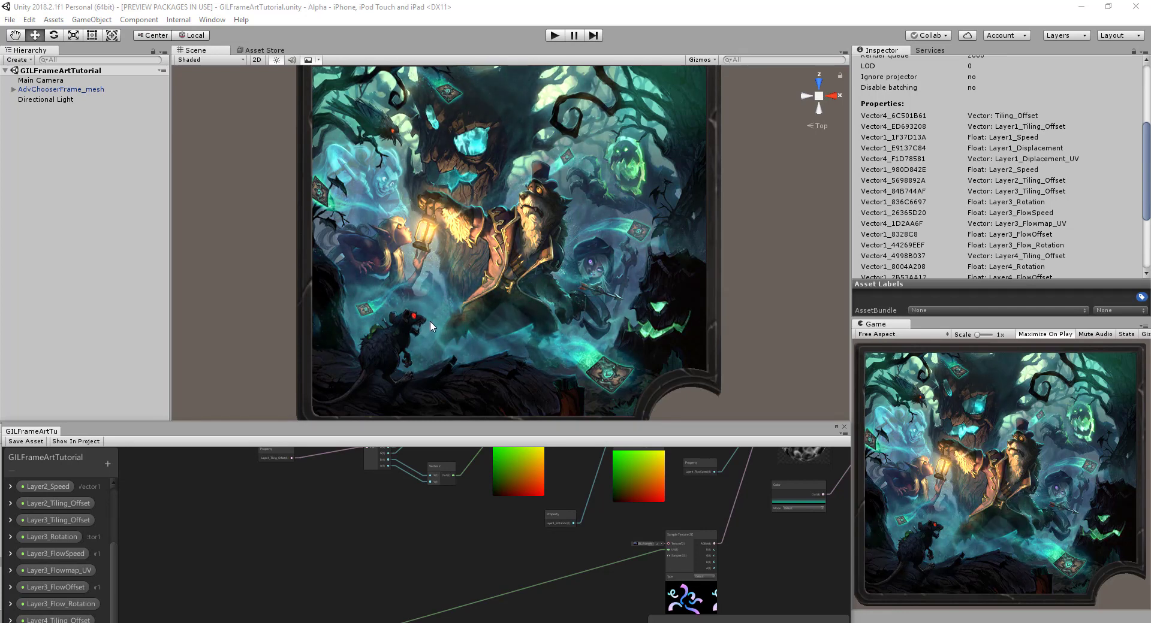
# Step: Move the shader graph window up over the scene view and shift the combining node after the upper layer chain slightly up
pyautogui.moveTo(550, 441); pyautogui.dragTo(550, 40)
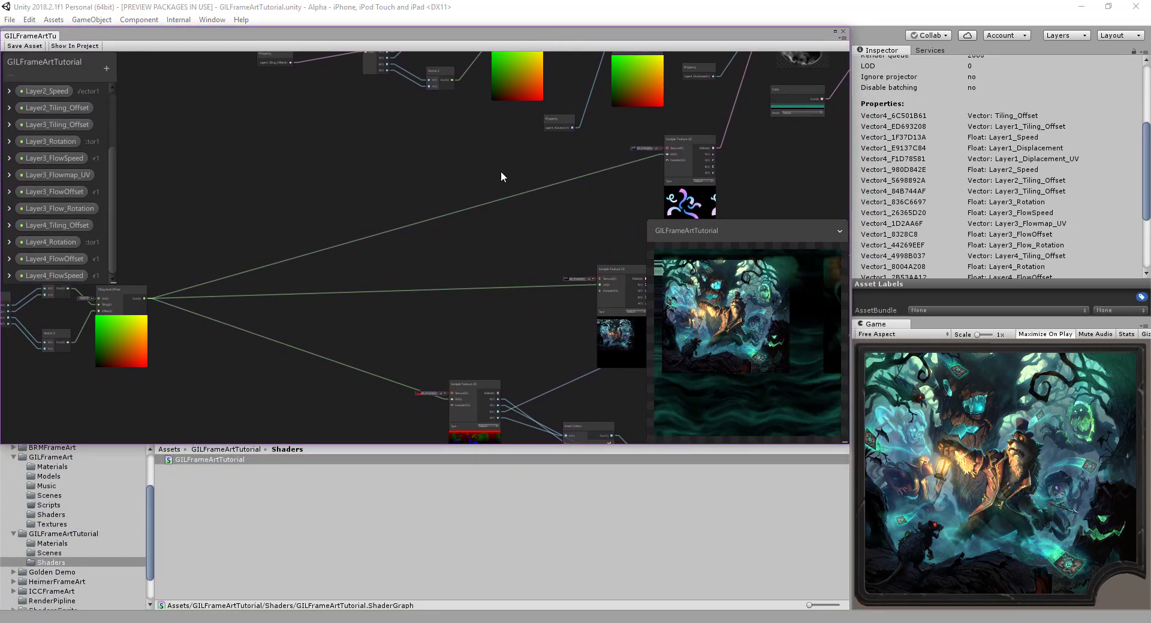
pyautogui.moveTo(446, 203); pyautogui.dragTo(384, 335, button='middle')
pyautogui.scroll(-3, 415, 260)
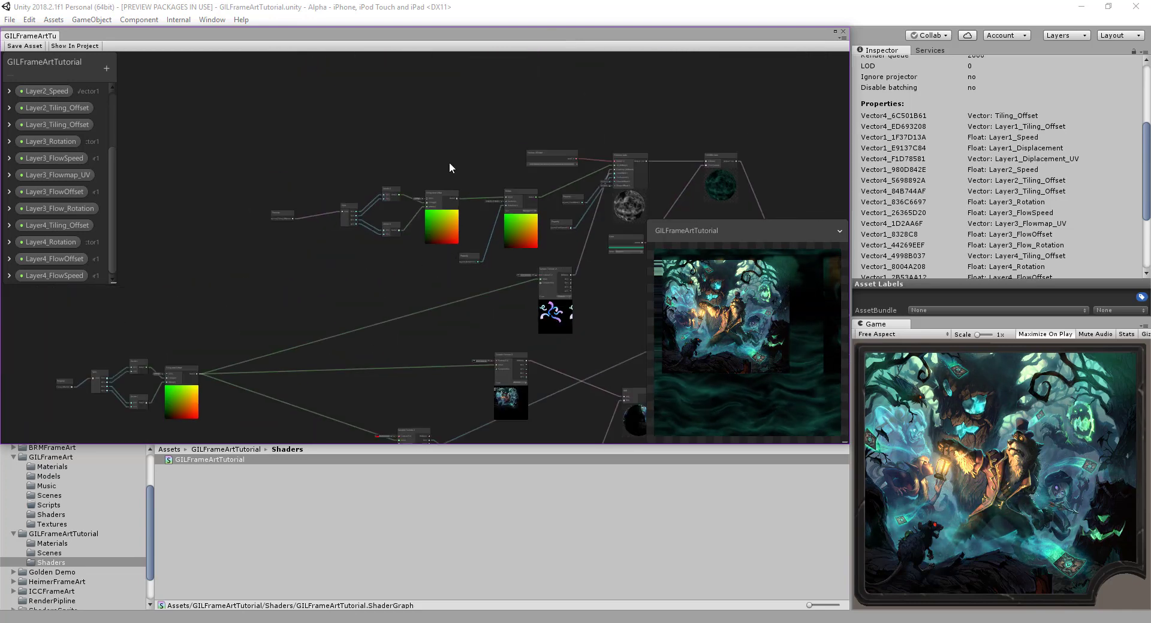
pyautogui.moveTo(378, 154); pyautogui.dragTo(206, 116, button='middle')
pyautogui.moveTo(514, 250); pyautogui.dragTo(373, 248, button='middle')
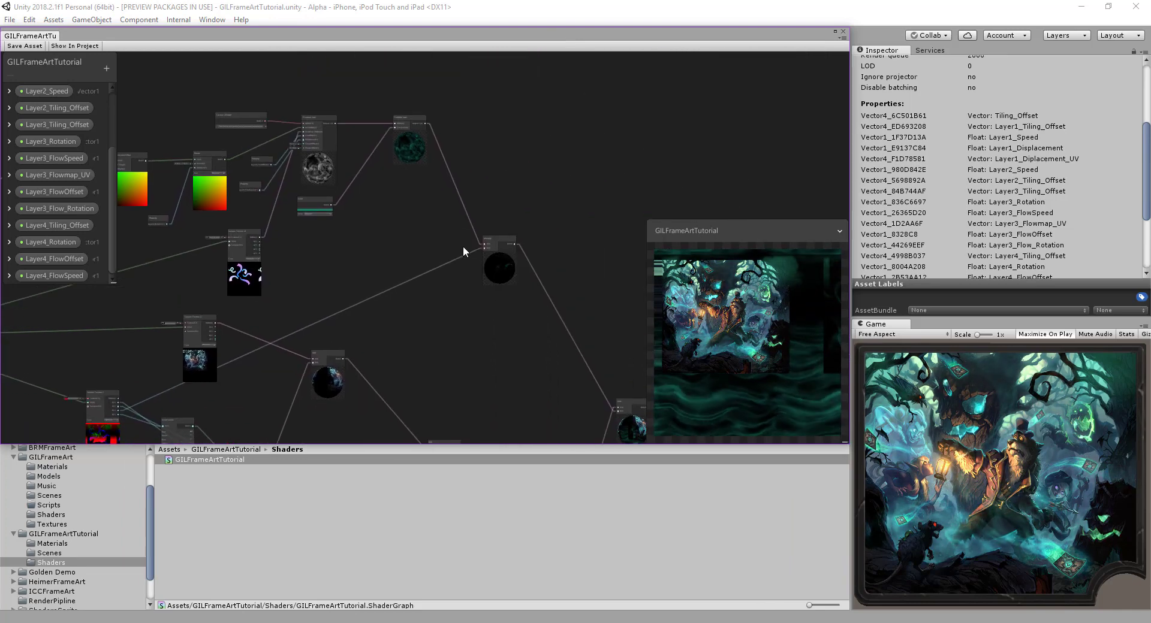
pyautogui.moveTo(491, 242); pyautogui.dragTo(510, 231)
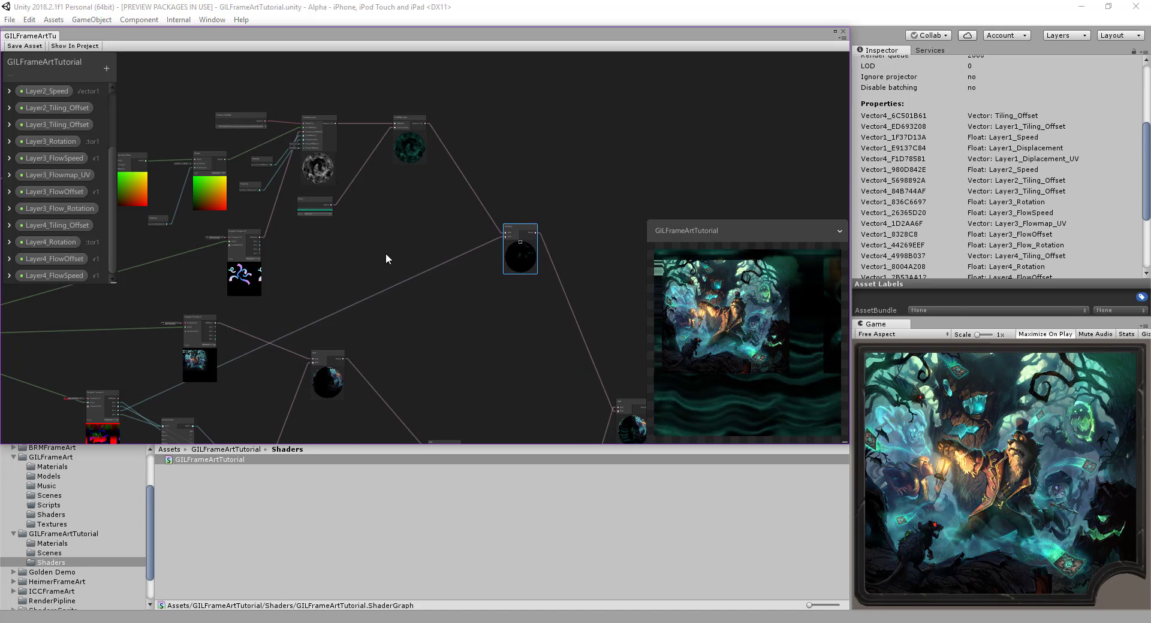
# Step: Add a Sample Texture 2D node from the GIL_FrameArt_Mask_Fire texture in the empty space above the flowmap chain
pyautogui.moveTo(450, 237); pyautogui.dragTo(606, 211, button='middle')
pyautogui.scroll(-2, 444, 236)
pyautogui.moveTo(269, 199); pyautogui.dragTo(252, 246, button='middle')
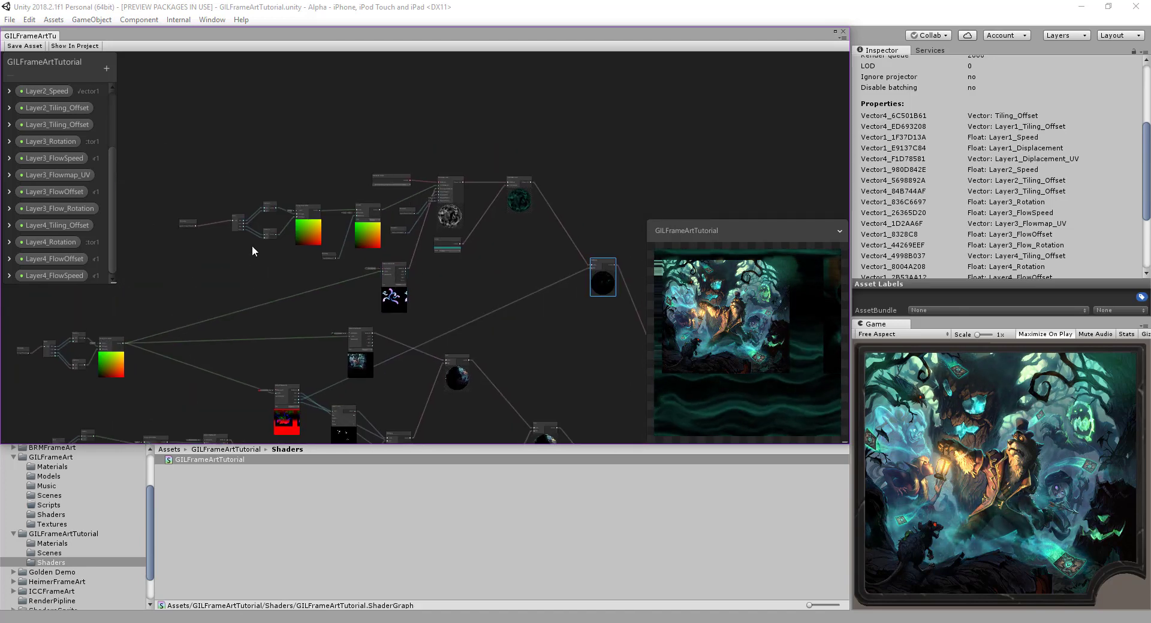
pyautogui.scroll(3, 326, 160)
pyautogui.moveTo(321, 173); pyautogui.dragTo(358, 210, button='middle')
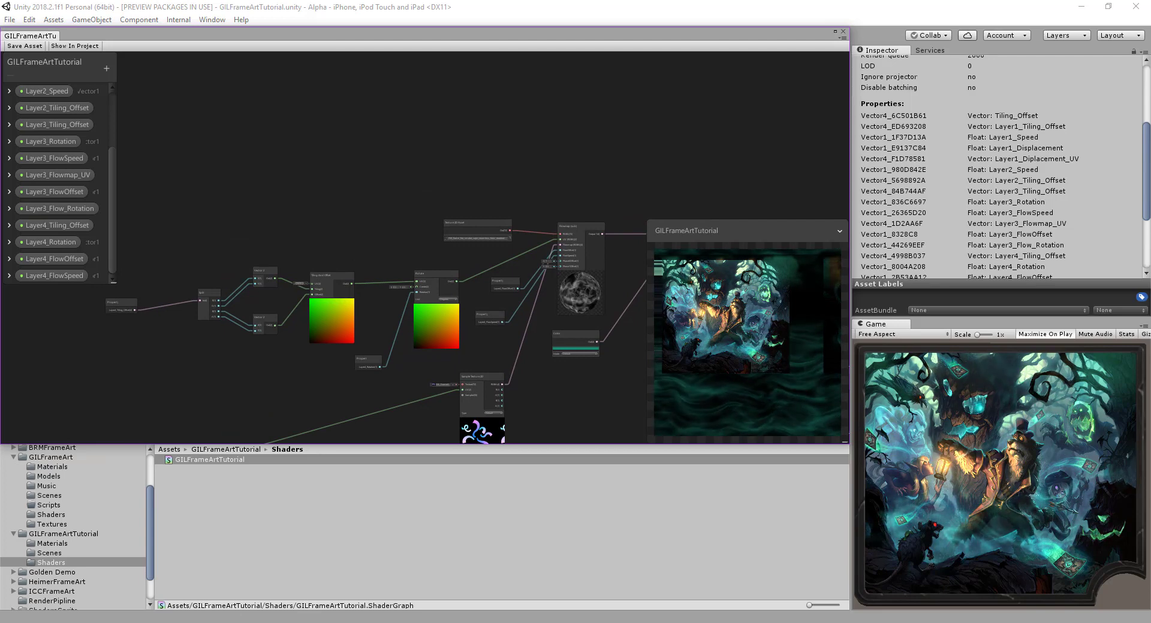
pyautogui.click(51, 554)
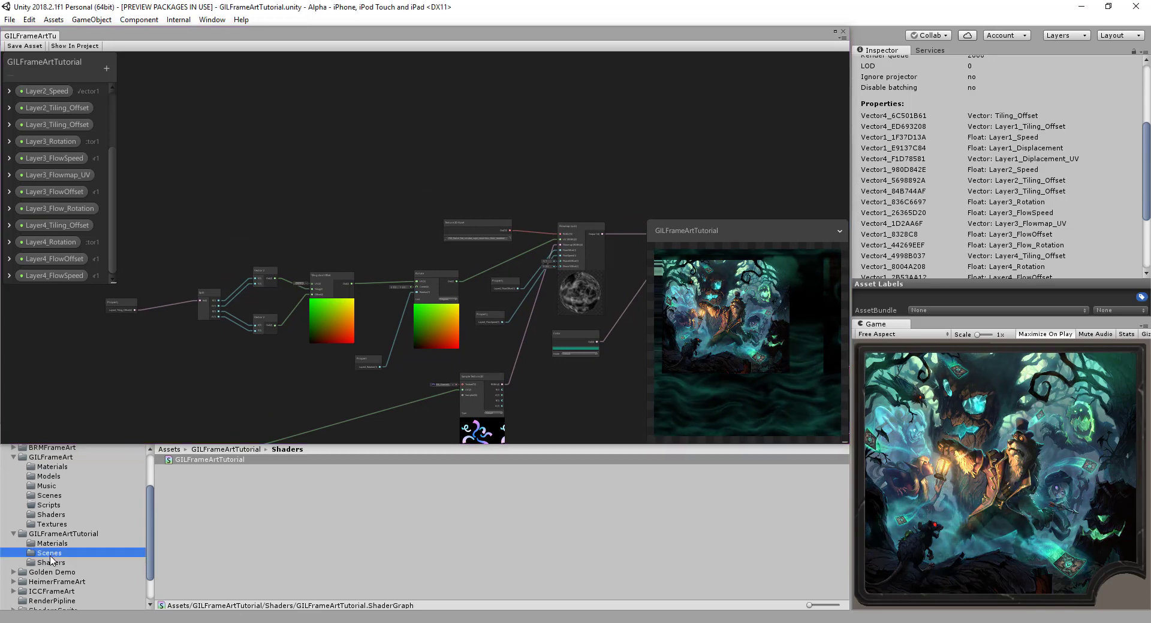
pyautogui.click(52, 525)
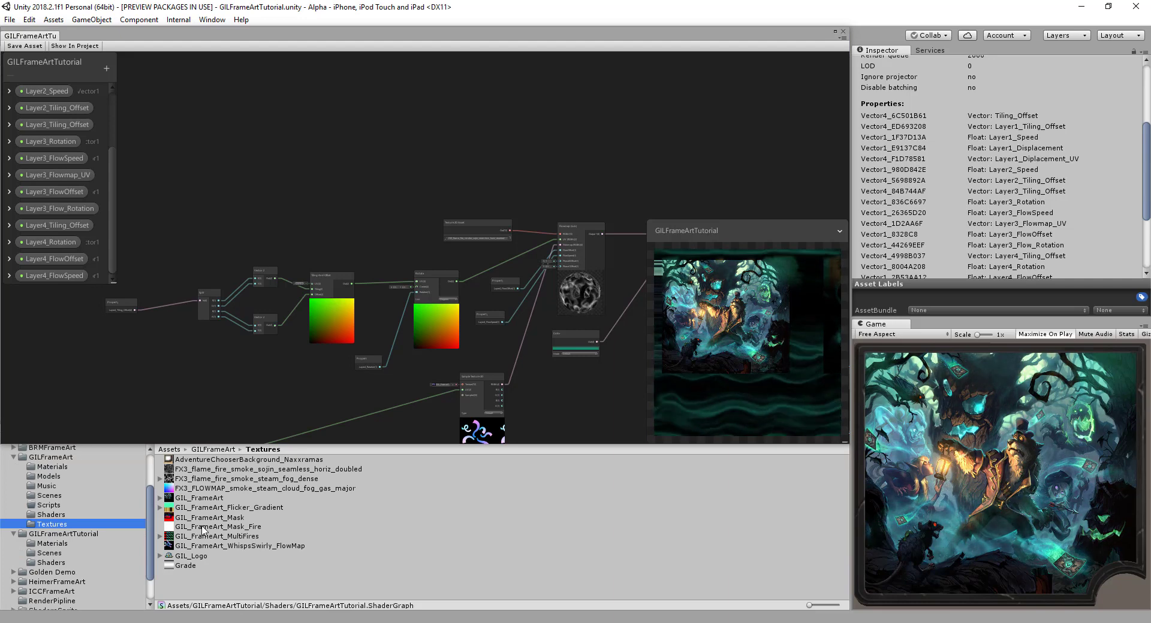
pyautogui.moveTo(202, 527); pyautogui.dragTo(346, 132)
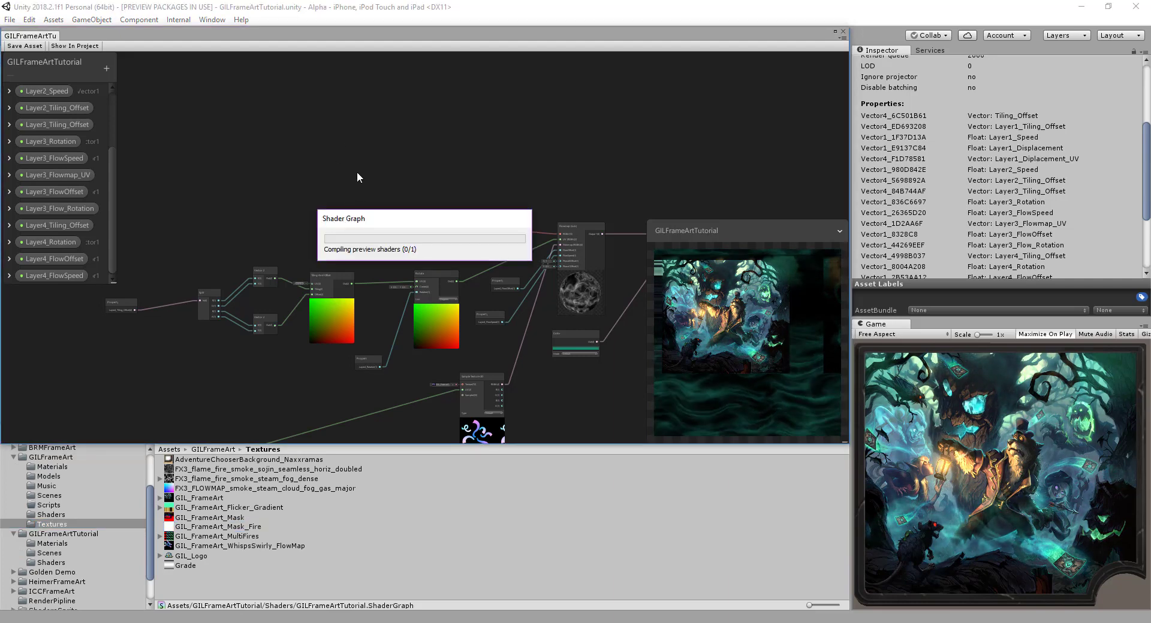
pyautogui.scroll(3, 441, 174)
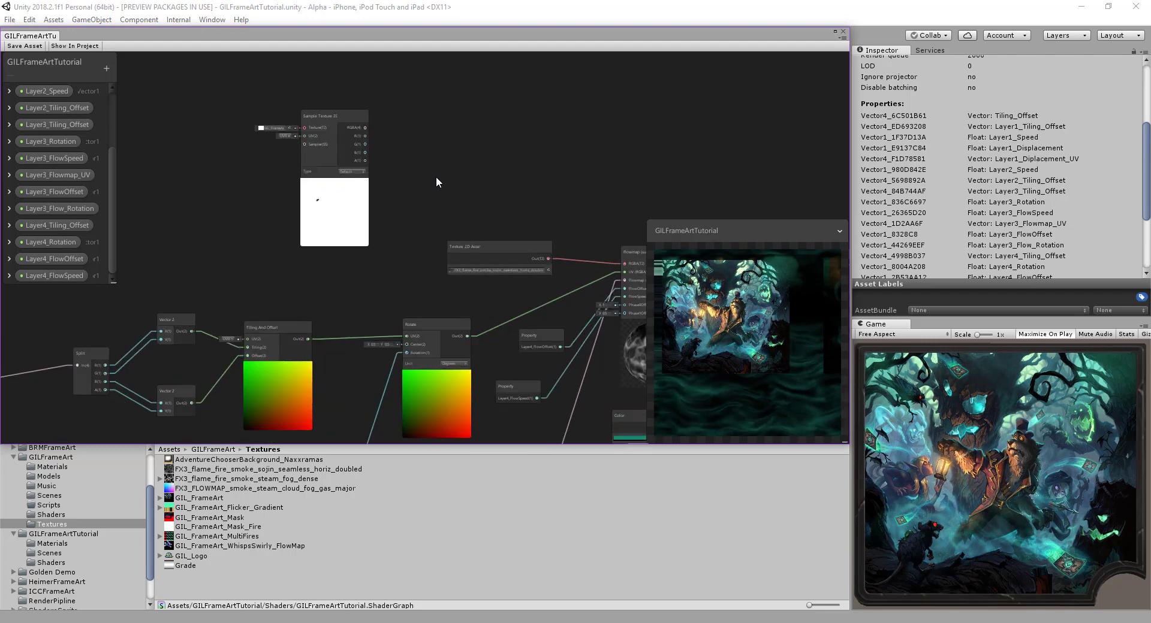
pyautogui.moveTo(433, 214); pyautogui.dragTo(479, 234, button='middle')
pyautogui.moveTo(385, 137); pyautogui.dragTo(507, 115)
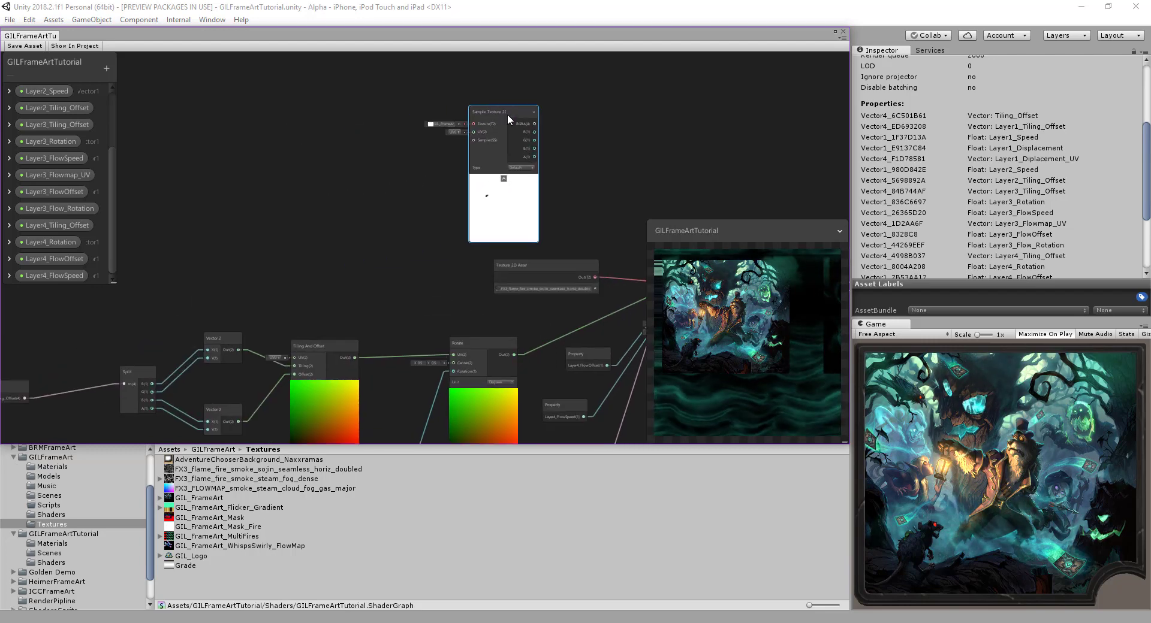
# Step: Connect the Tiling And Offset output shared by the other texture samplers to the fire mask sampler's UV input and reposition the sampler
pyautogui.scroll(-6, 363, 375)
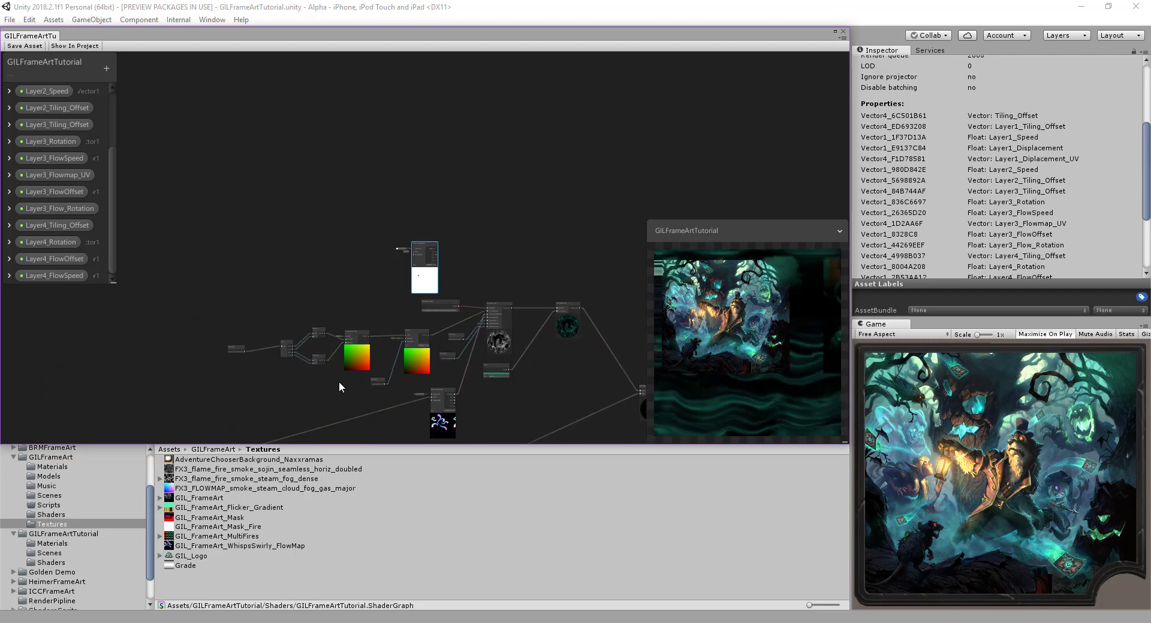
pyautogui.moveTo(339, 385); pyautogui.dragTo(358, 165, button='middle')
pyautogui.moveTo(429, 216); pyautogui.dragTo(434, 262, button='middle')
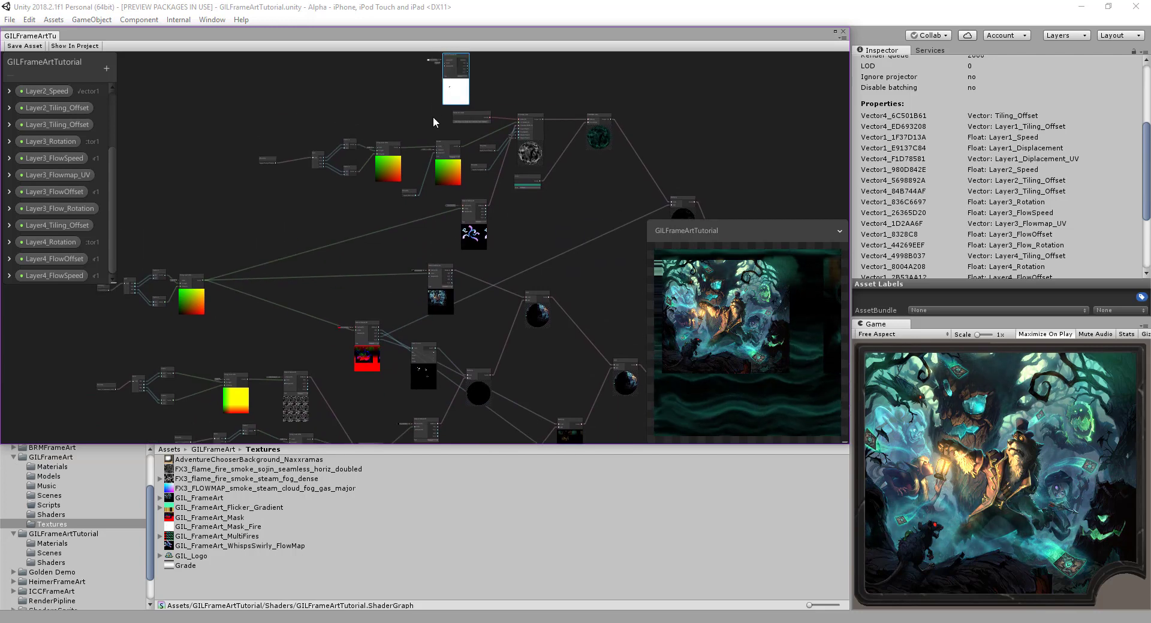
pyautogui.moveTo(453, 63); pyautogui.dragTo(388, 117)
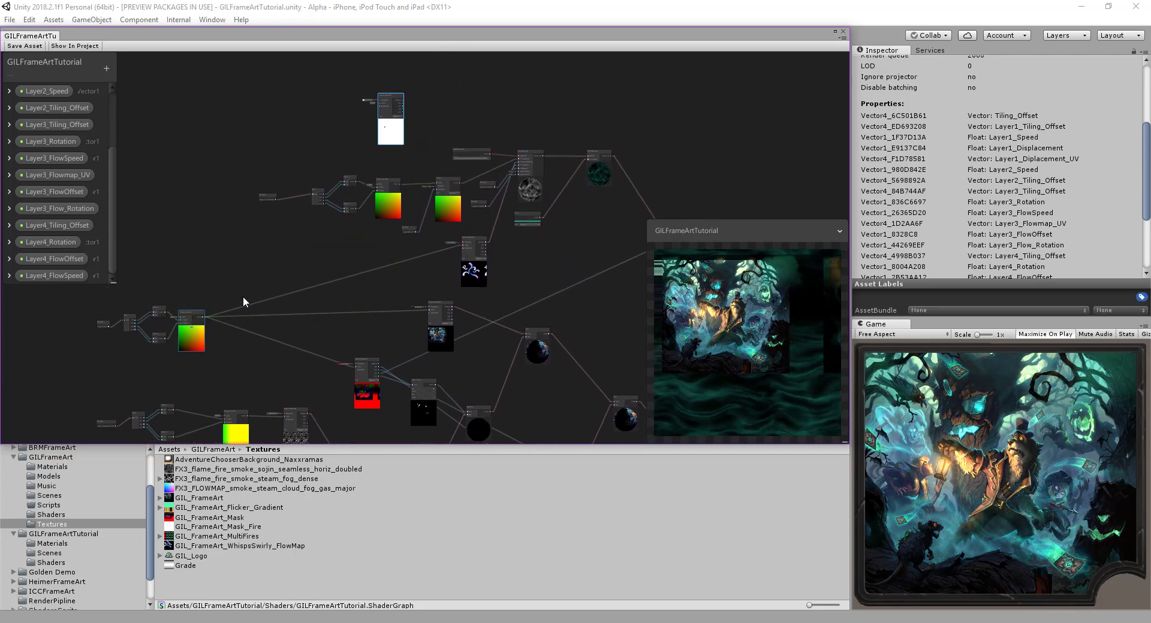
pyautogui.moveTo(244, 298); pyautogui.dragTo(381, 122)
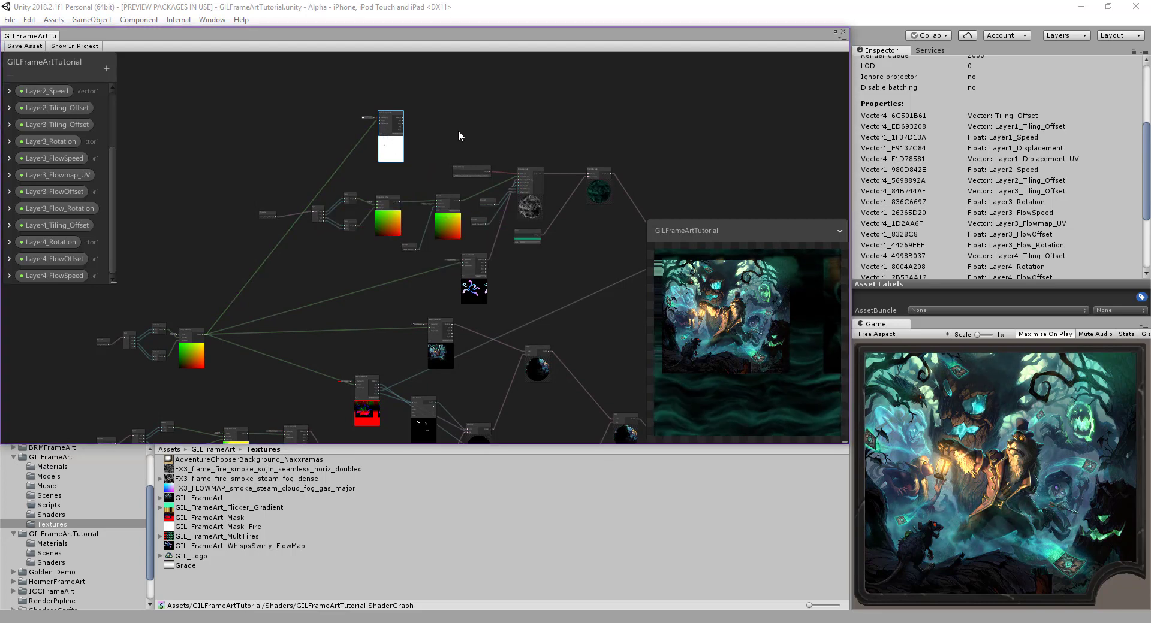
pyautogui.scroll(5, 405, 180)
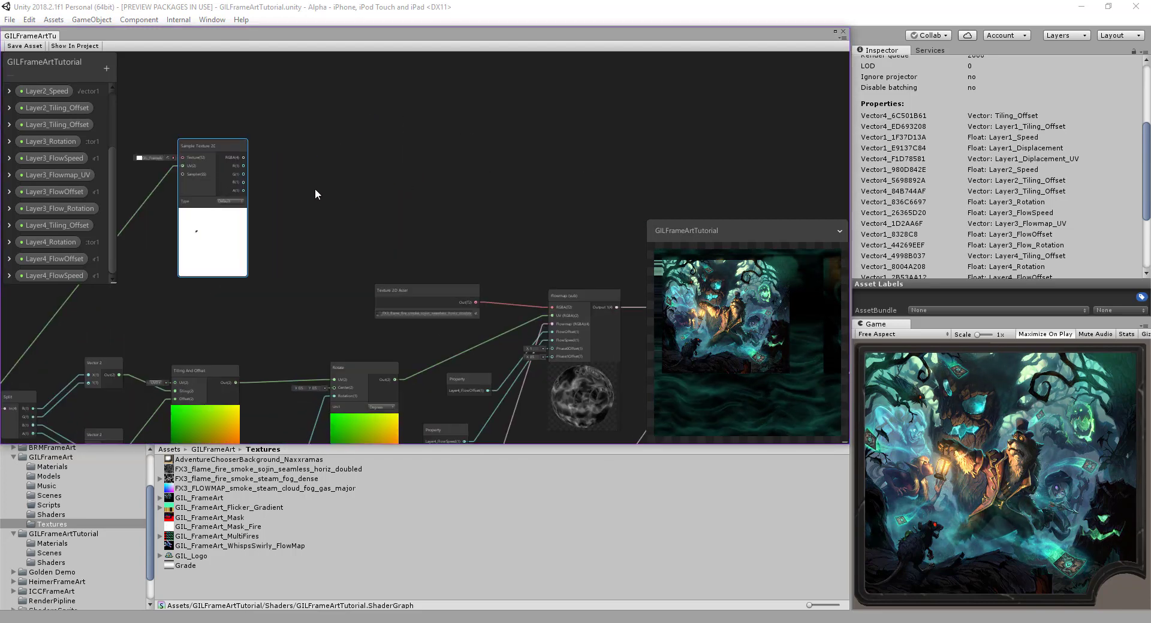
pyautogui.moveTo(315, 189); pyautogui.dragTo(429, 196, button='middle')
pyautogui.moveTo(298, 150); pyautogui.dragTo(337, 151)
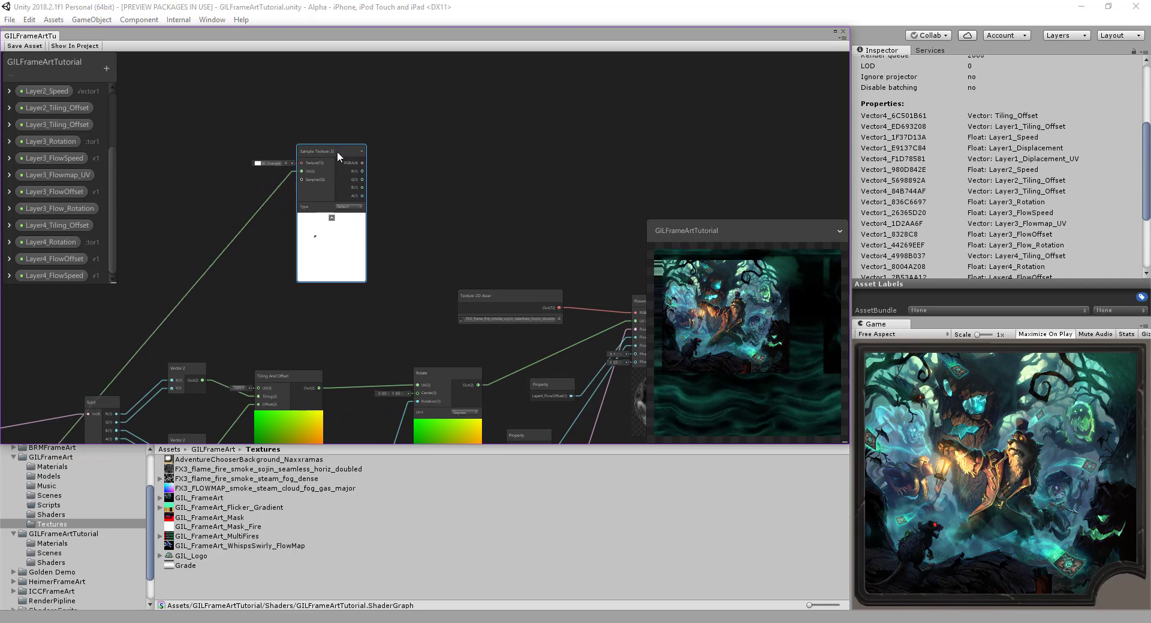
pyautogui.scroll(-3, 423, 189)
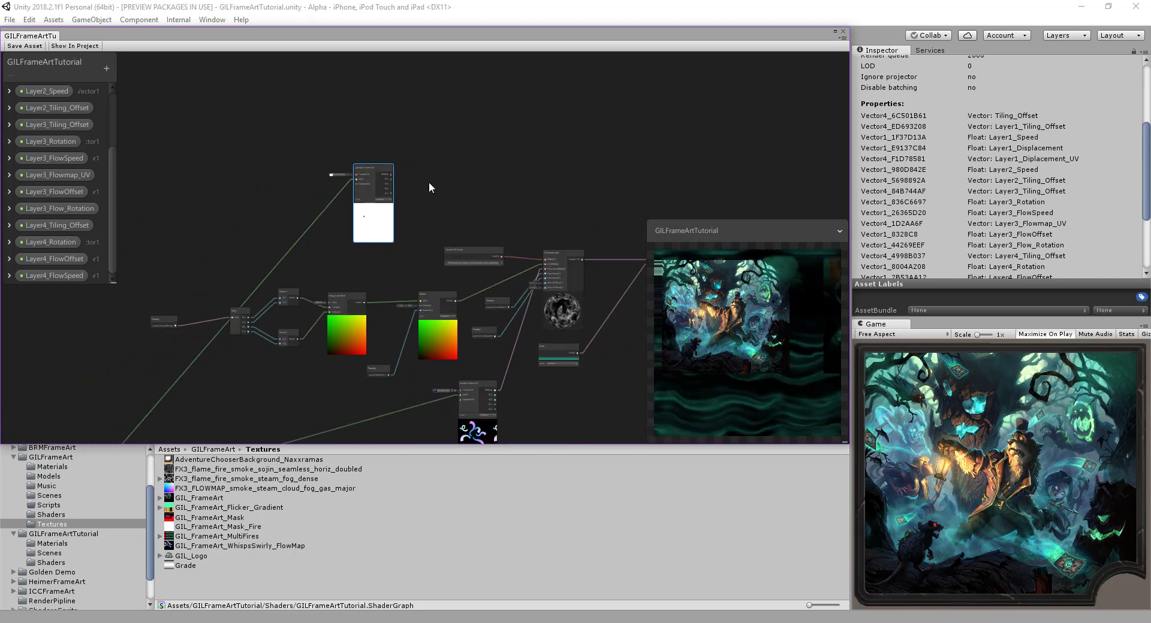
pyautogui.moveTo(429, 182); pyautogui.dragTo(358, 192, button='middle')
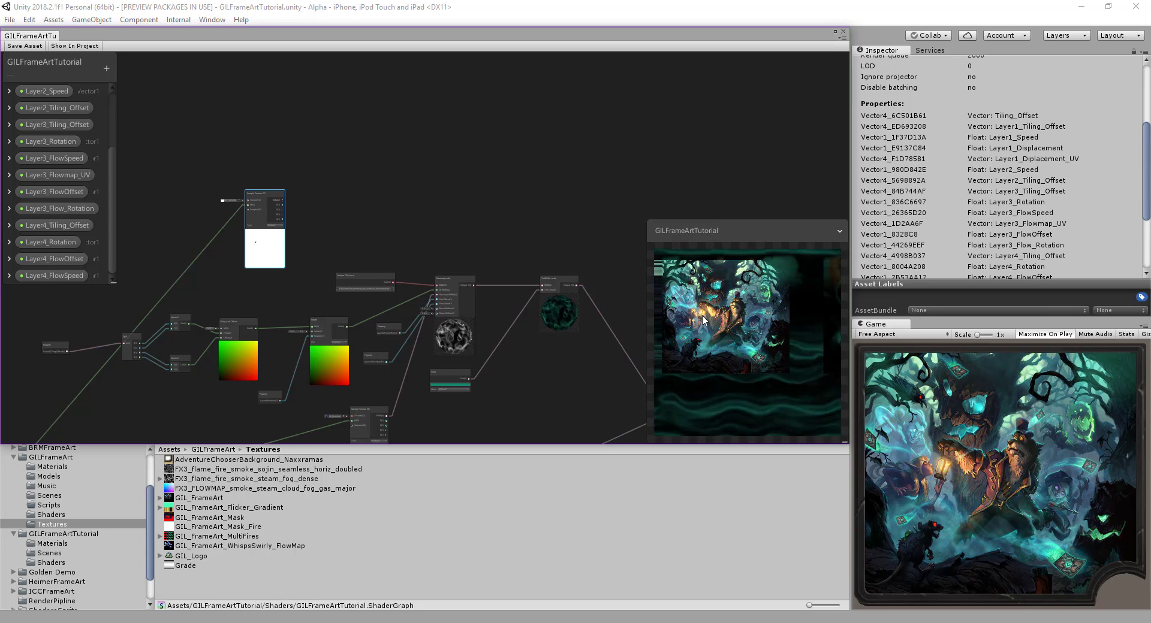
# Step: Create a Displacement_UV node and place it beyond the output side of the fire mask sampler
pyautogui.rightClick(385, 143)
pyautogui.click(411, 151)
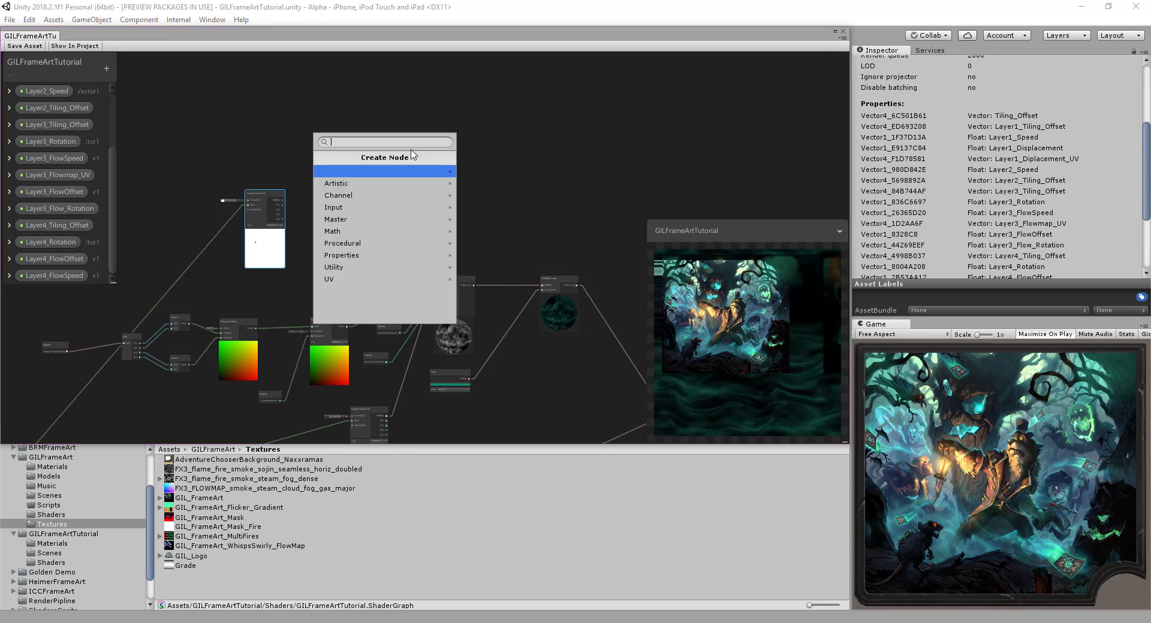
pyautogui.write('di')
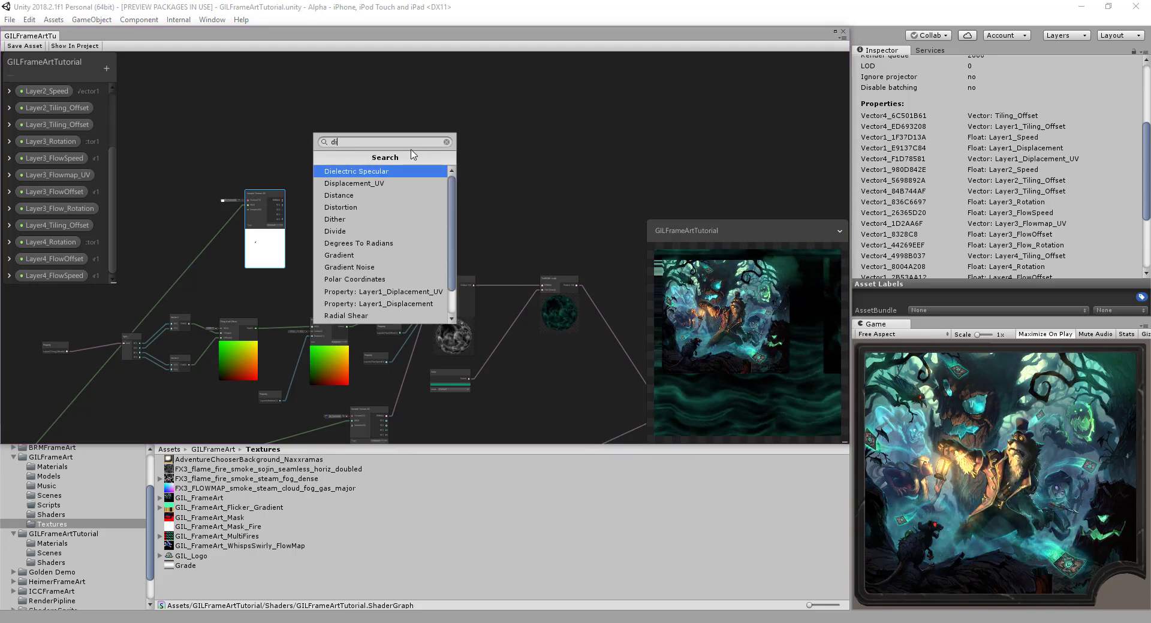
pyautogui.click(387, 184)
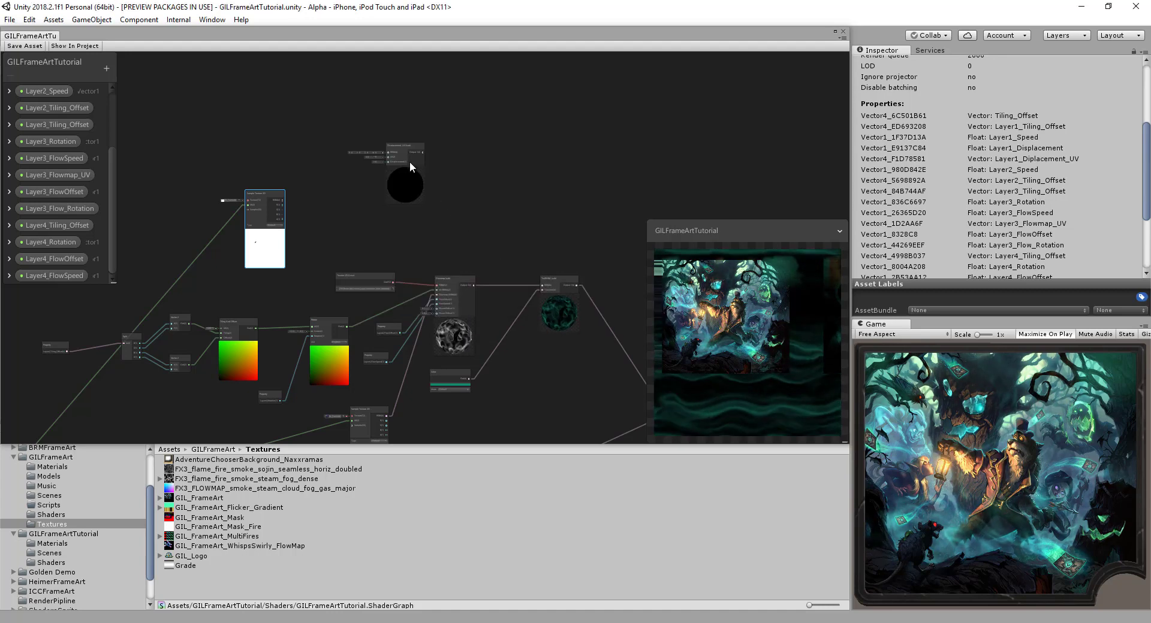
pyautogui.moveTo(403, 162); pyautogui.dragTo(471, 165)
# Step: Move the fire mask Sample Texture 2D node slightly down to free space above it
pyautogui.scroll(5, 471, 165)
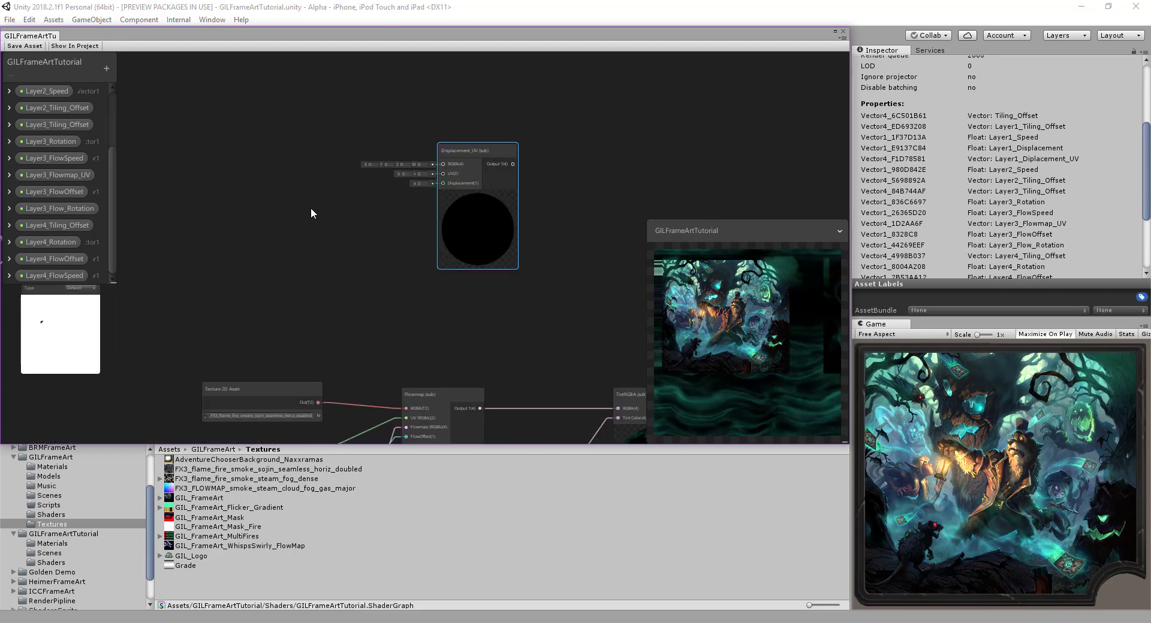
pyautogui.scroll(-3, 367, 213)
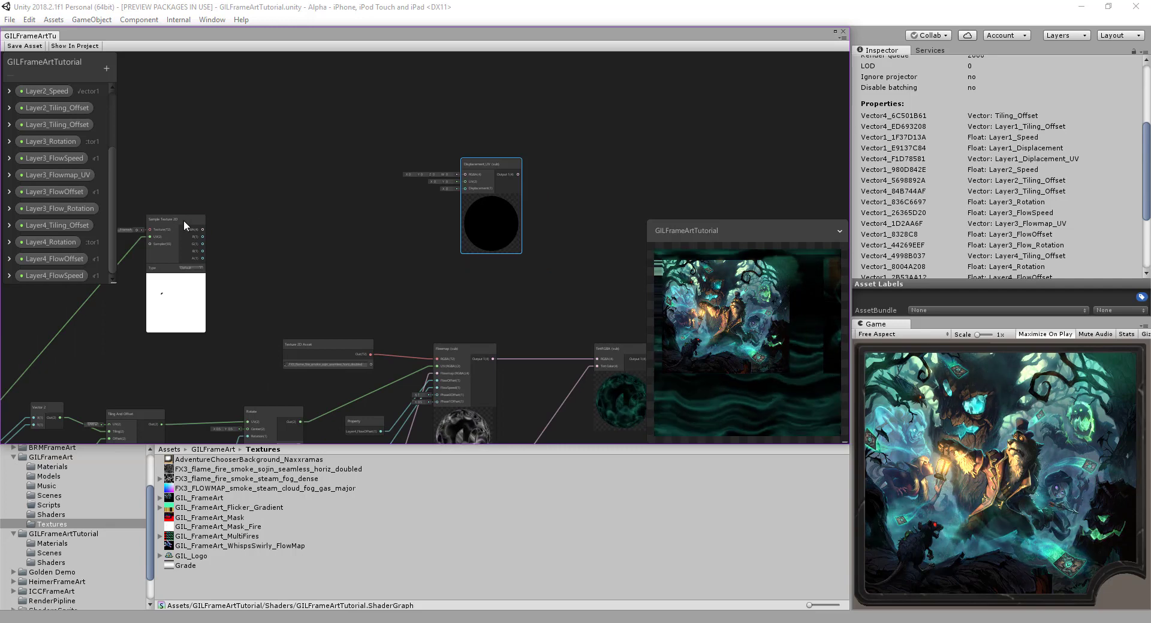
pyautogui.moveTo(182, 220); pyautogui.dragTo(177, 244)
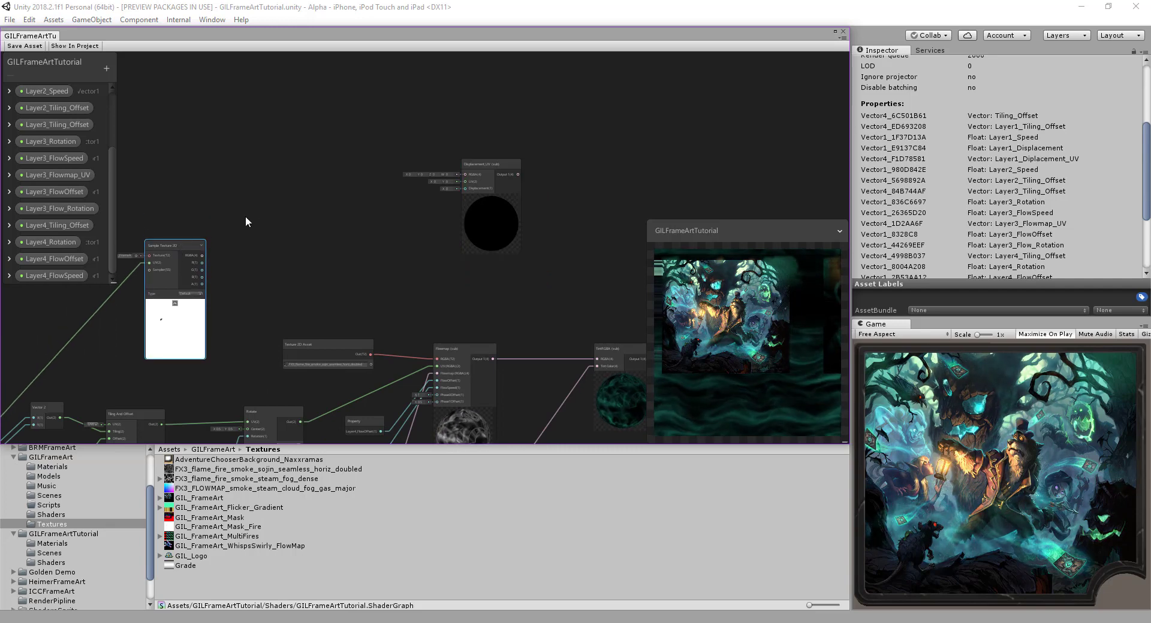
pyautogui.rightClick(264, 142)
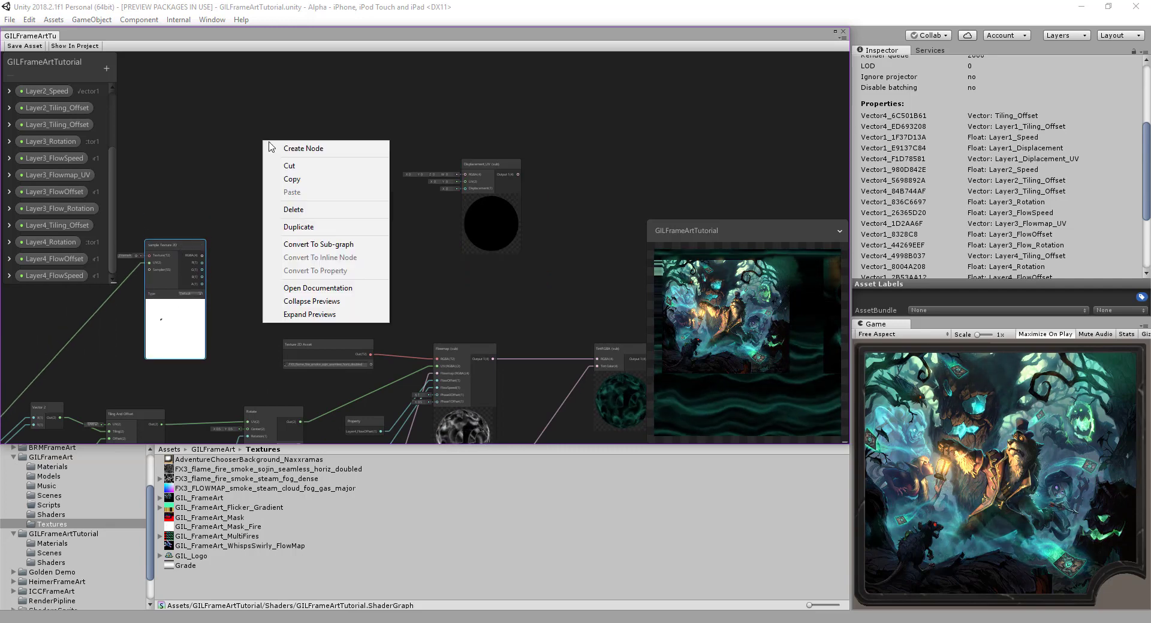
pyautogui.click(210, 152)
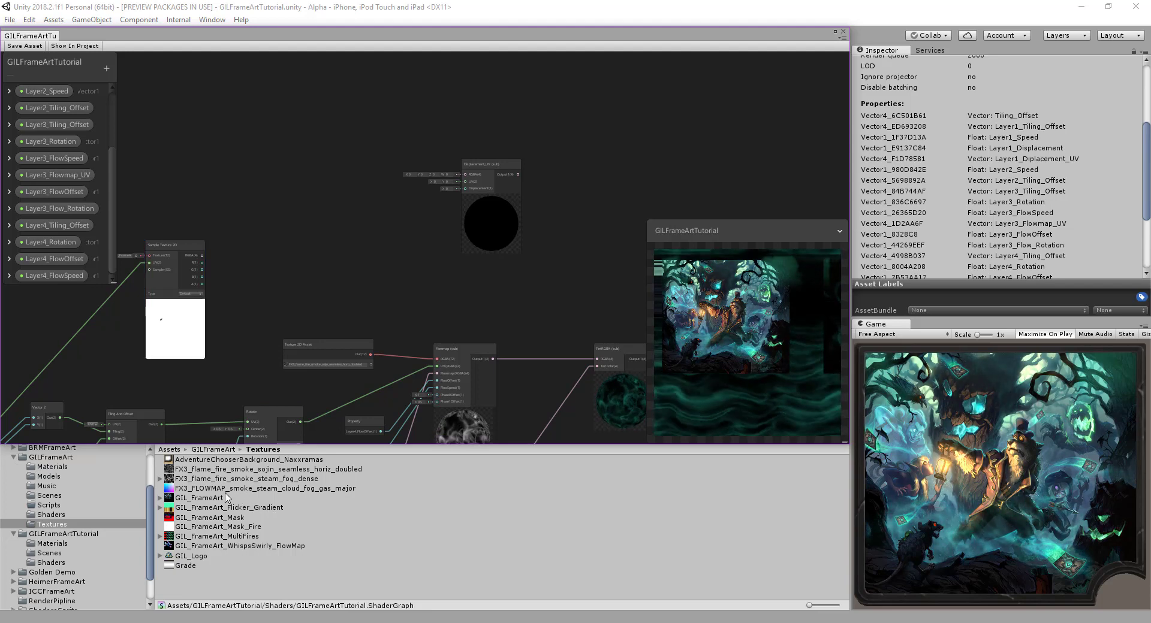
# Step: Add a Sample Texture 2D node from FX3_flame_fire_smoke_sojin_seamless_horiz_doubled and connect its RGBA output to the Displacement_UV node's RGBA input
pyautogui.click(178, 470)
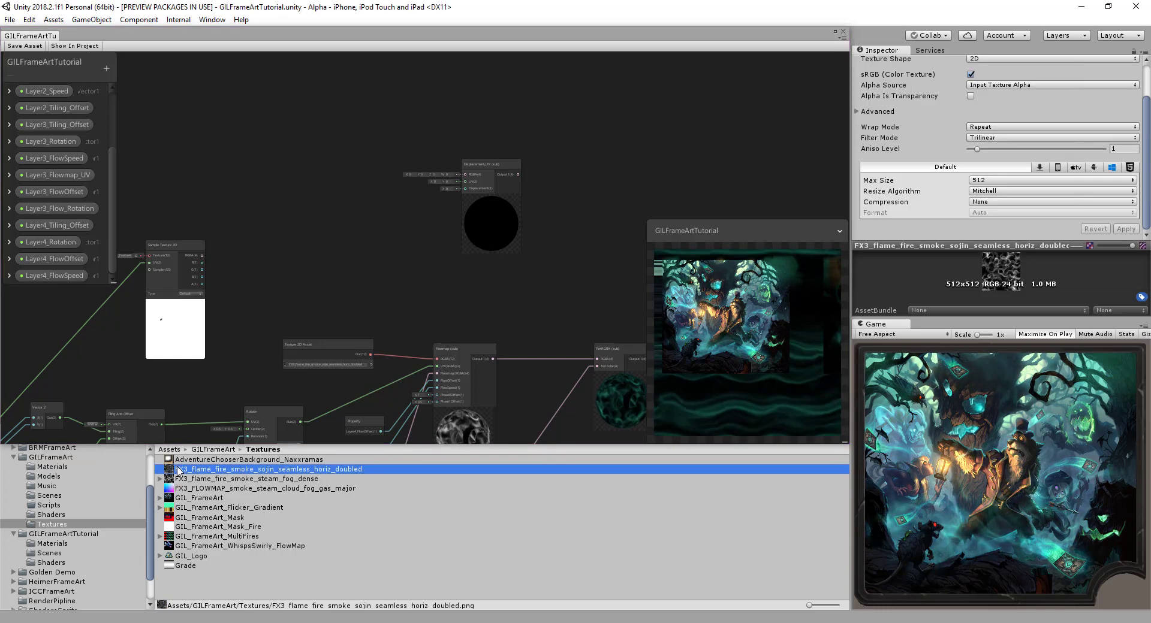
pyautogui.click(300, 174)
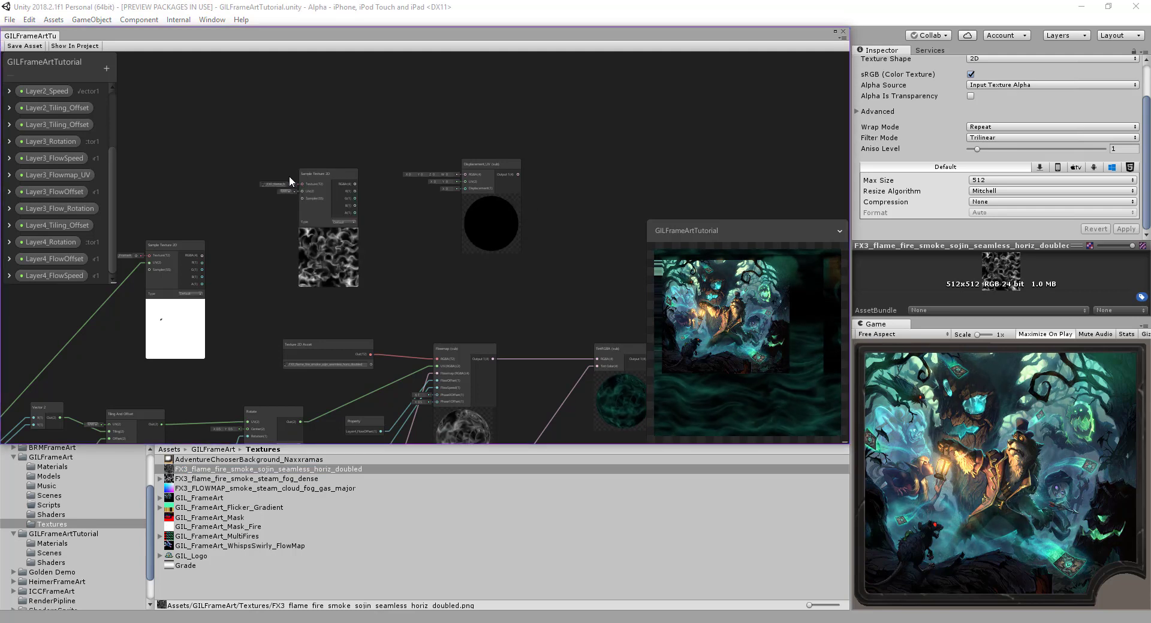
pyautogui.moveTo(322, 173); pyautogui.dragTo(466, 187)
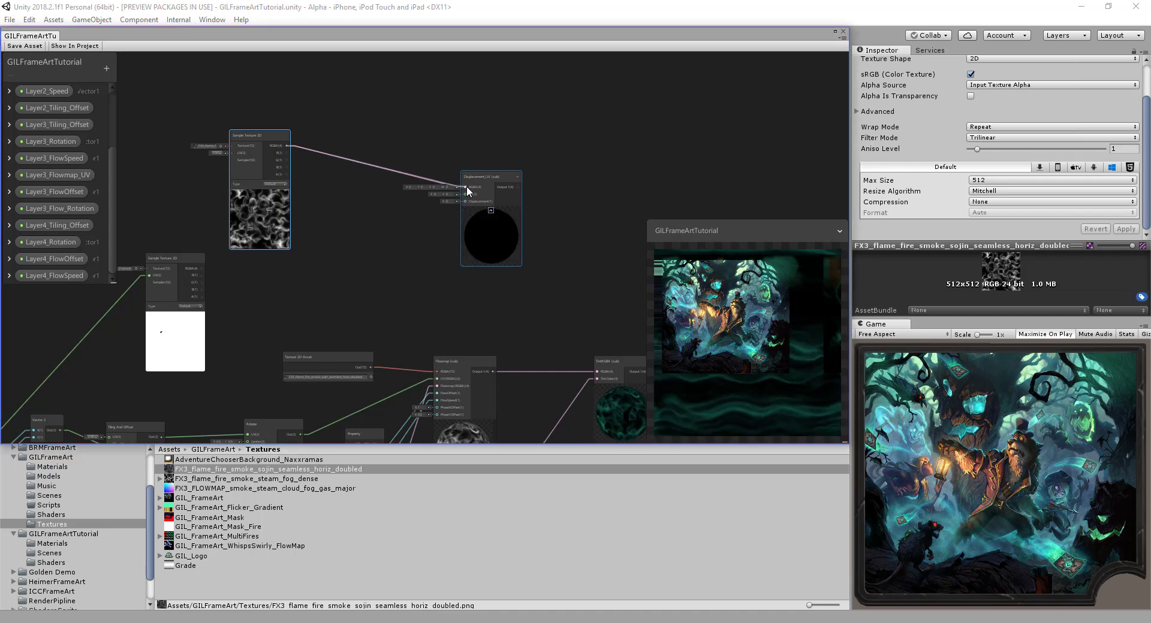
pyautogui.moveTo(257, 136); pyautogui.dragTo(284, 115)
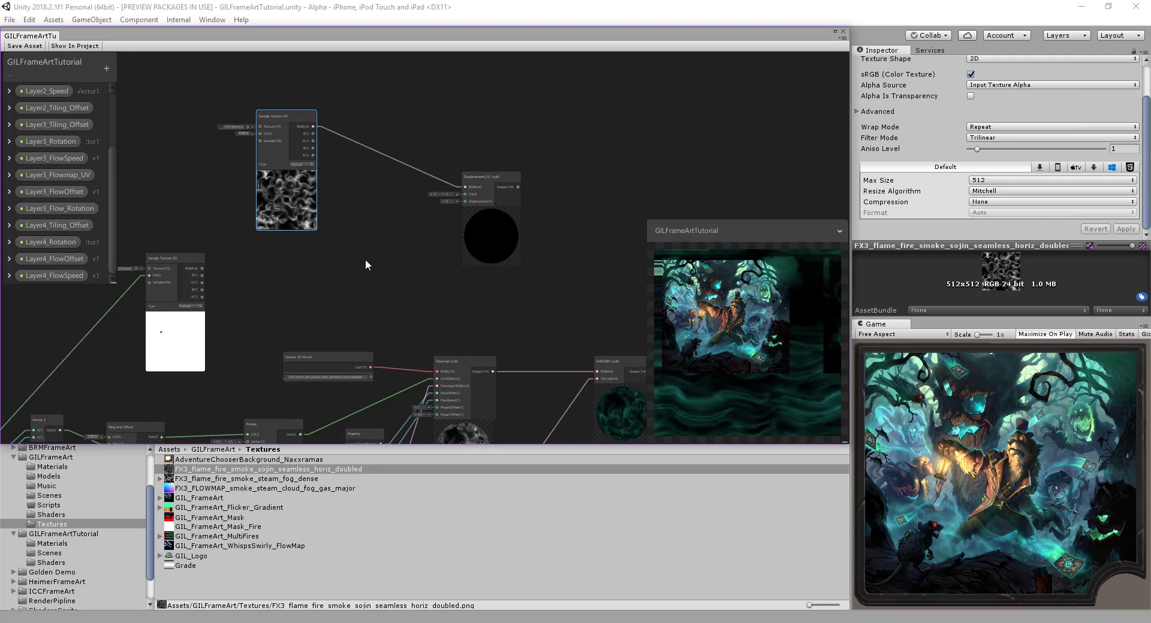
pyautogui.moveTo(366, 261); pyautogui.dragTo(385, 288, button='middle')
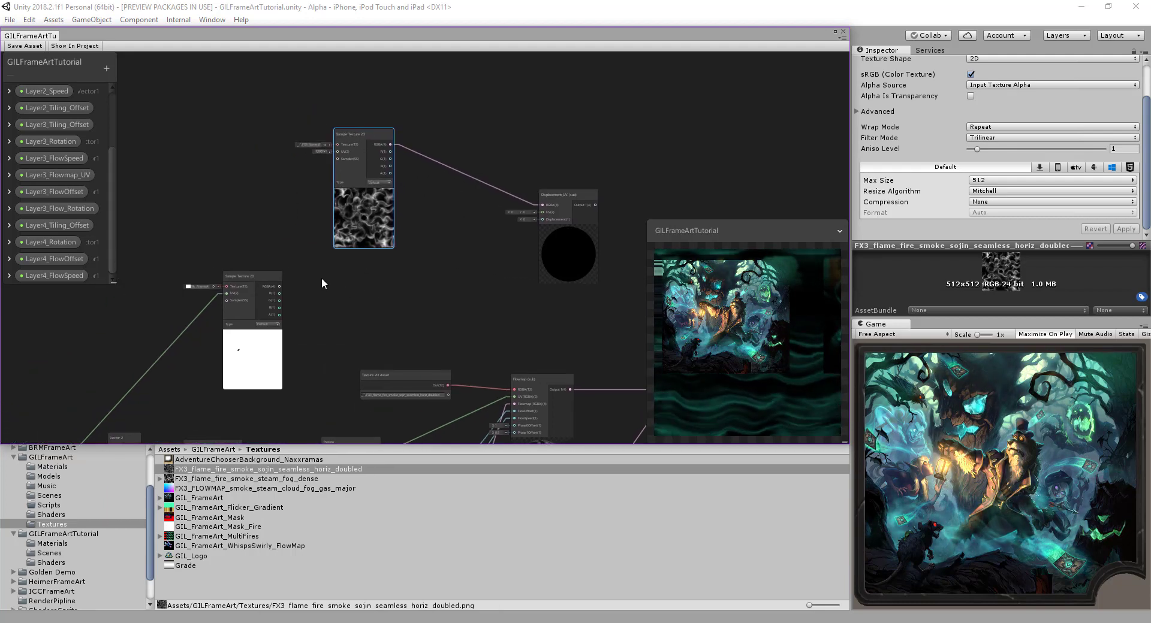
pyautogui.scroll(-1, 321, 278)
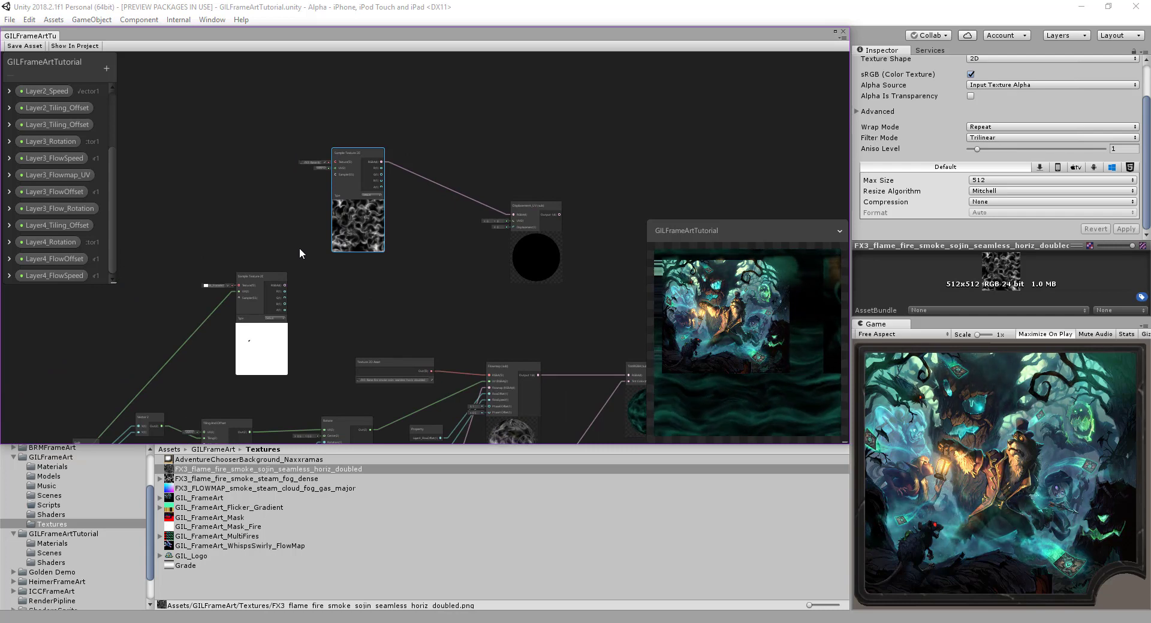
pyautogui.moveTo(386, 290); pyautogui.dragTo(494, 308, button='middle')
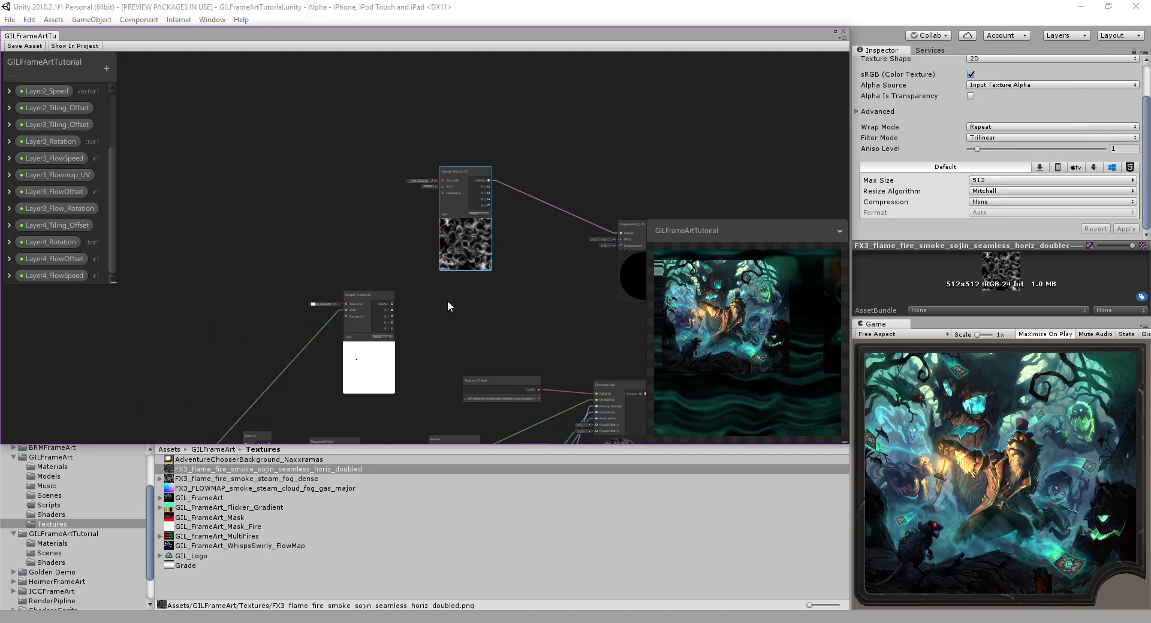
pyautogui.moveTo(448, 302); pyautogui.dragTo(380, 282, button='middle')
pyautogui.moveTo(265, 220); pyautogui.dragTo(391, 239, button='middle')
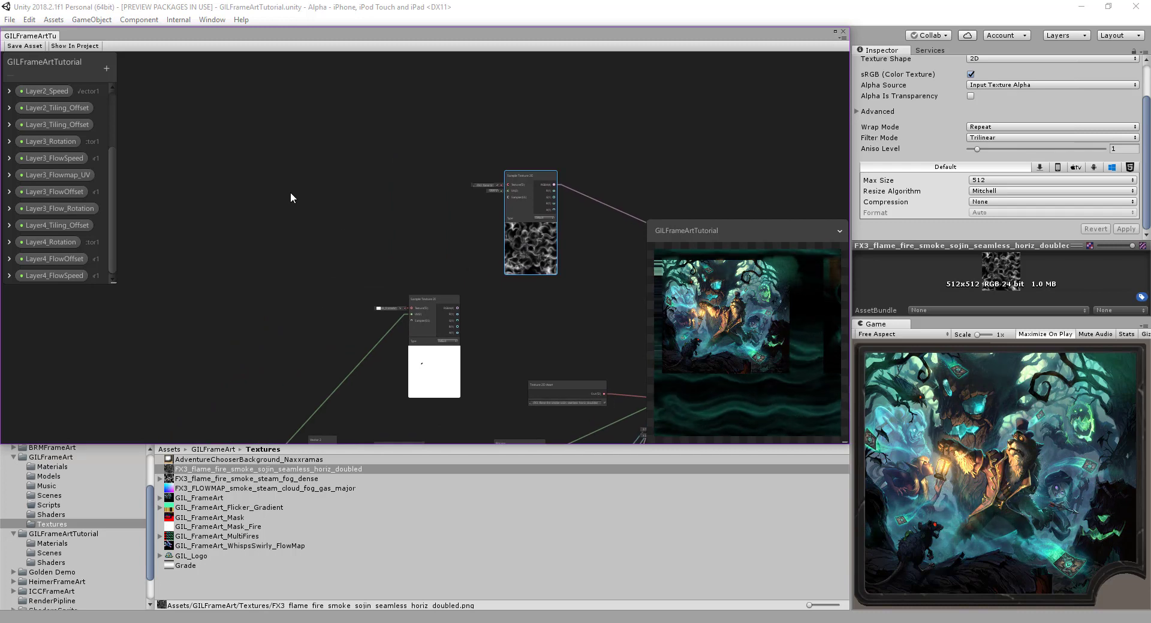
# Step: Create a UV_Animated_Movement node and connect its output to the flame texture sampler's UV input
pyautogui.rightClick(290, 193)
pyautogui.click(313, 202)
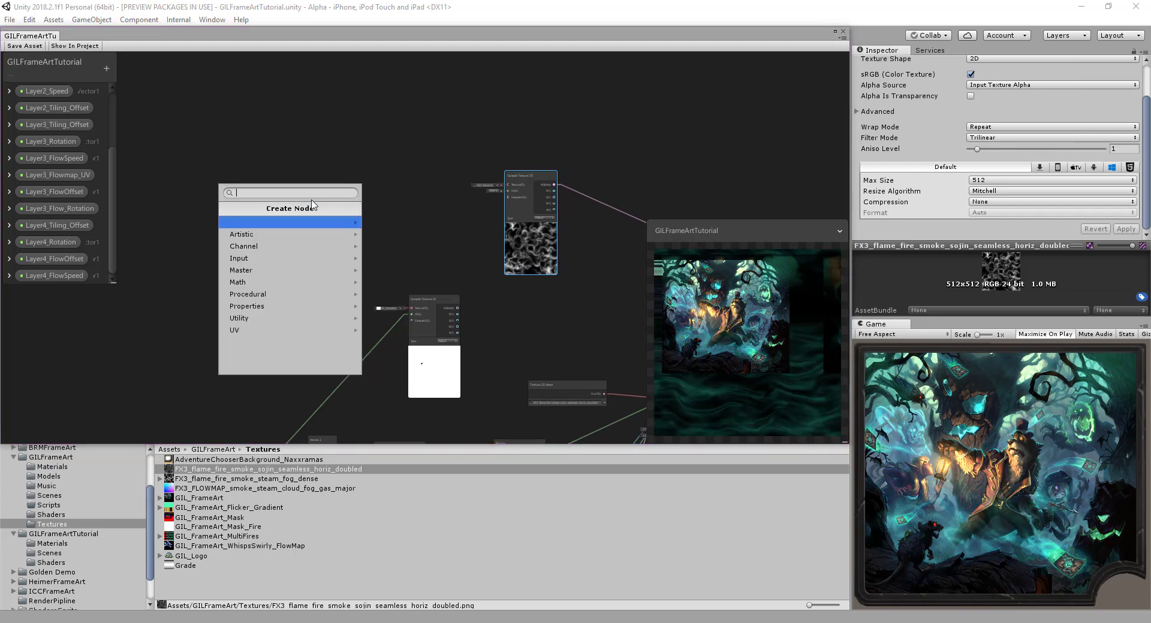
pyautogui.write('UV')
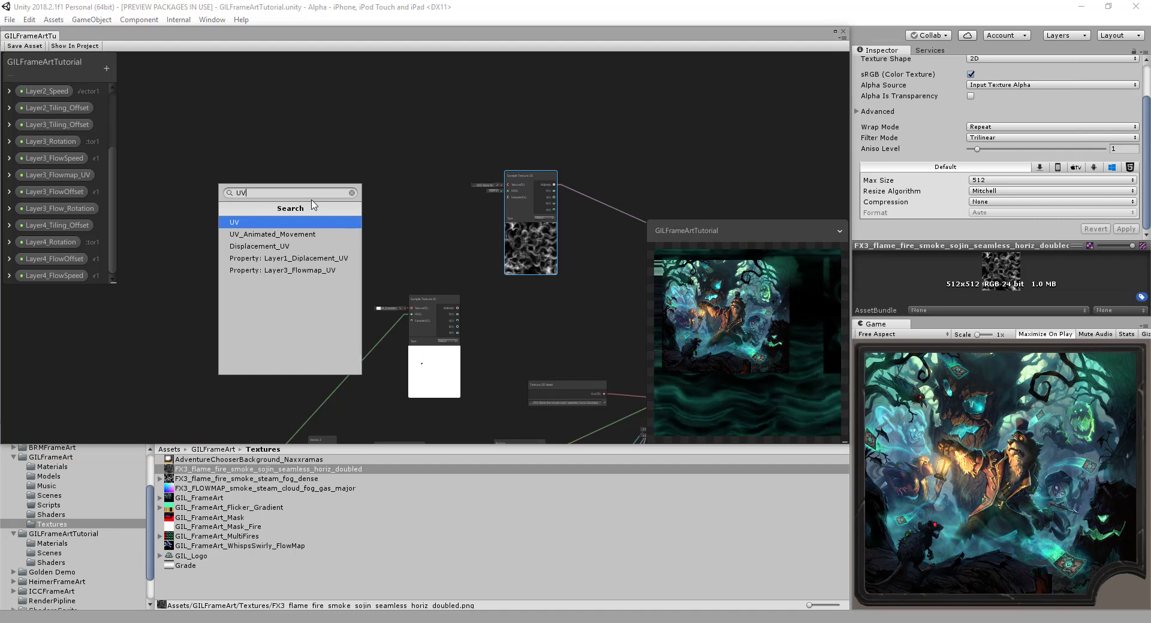
pyautogui.click(281, 233)
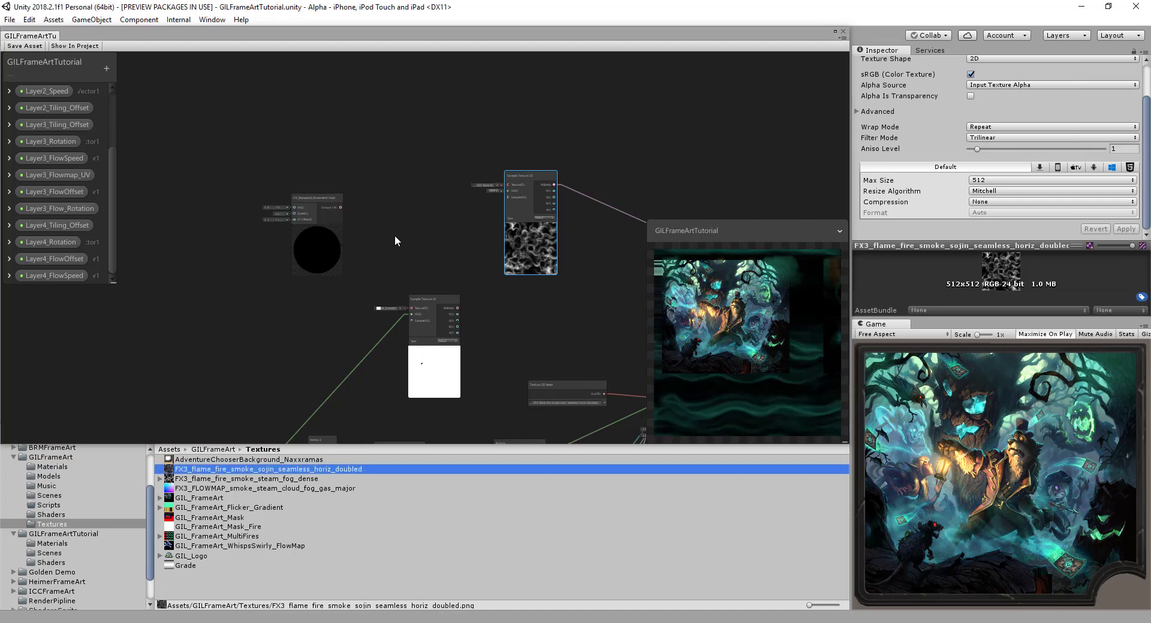
pyautogui.moveTo(303, 192); pyautogui.dragTo(580, 176)
pyautogui.scroll(3, 411, 211)
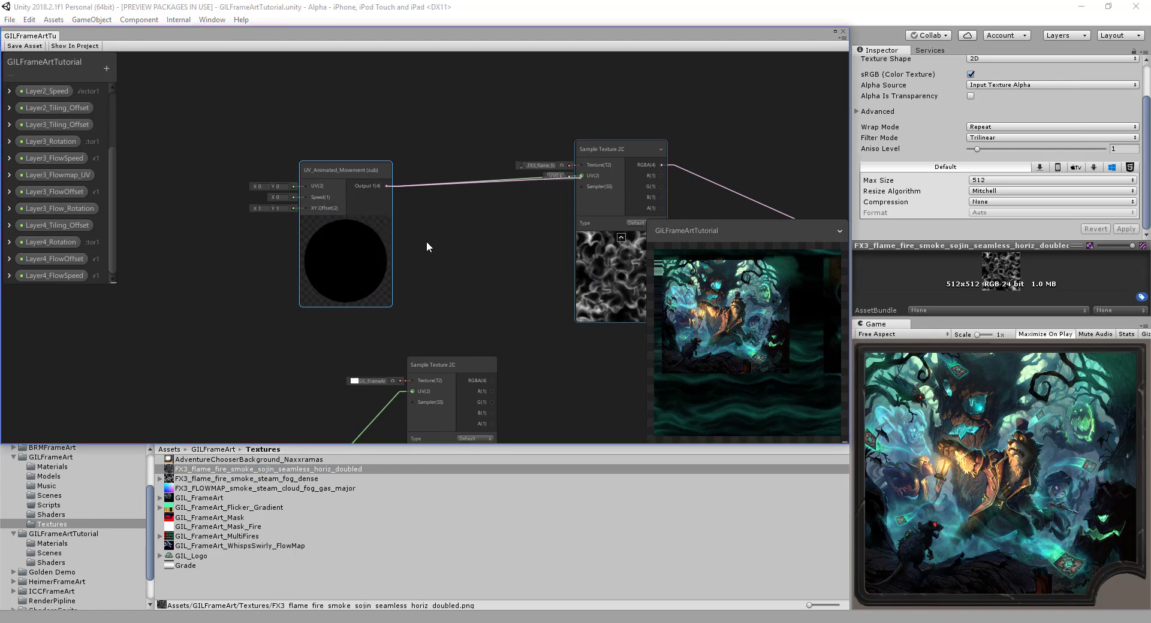
# Step: Create a Tiling And Offset node ahead of UV_Animated_Movement and connect its output to that node's UV input
pyautogui.moveTo(429, 242); pyautogui.dragTo(538, 249, button='middle')
pyautogui.moveTo(347, 264); pyautogui.dragTo(322, 245, button='middle')
pyautogui.scroll(-2, 354, 268)
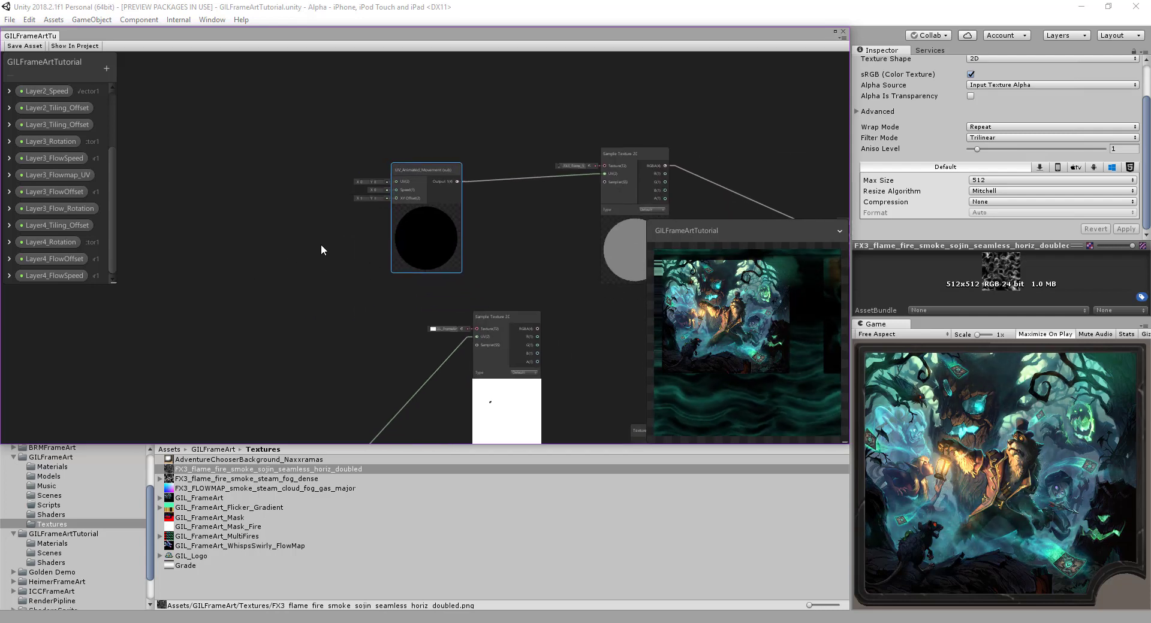
pyautogui.rightClick(211, 194)
pyautogui.click(227, 203)
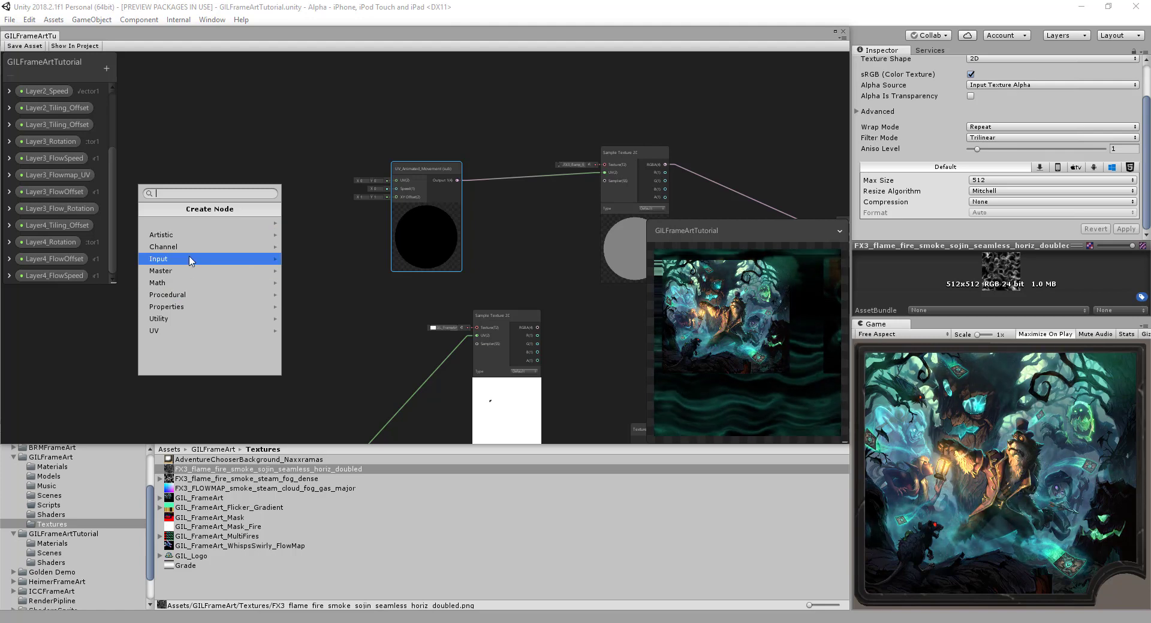
pyautogui.write('til')
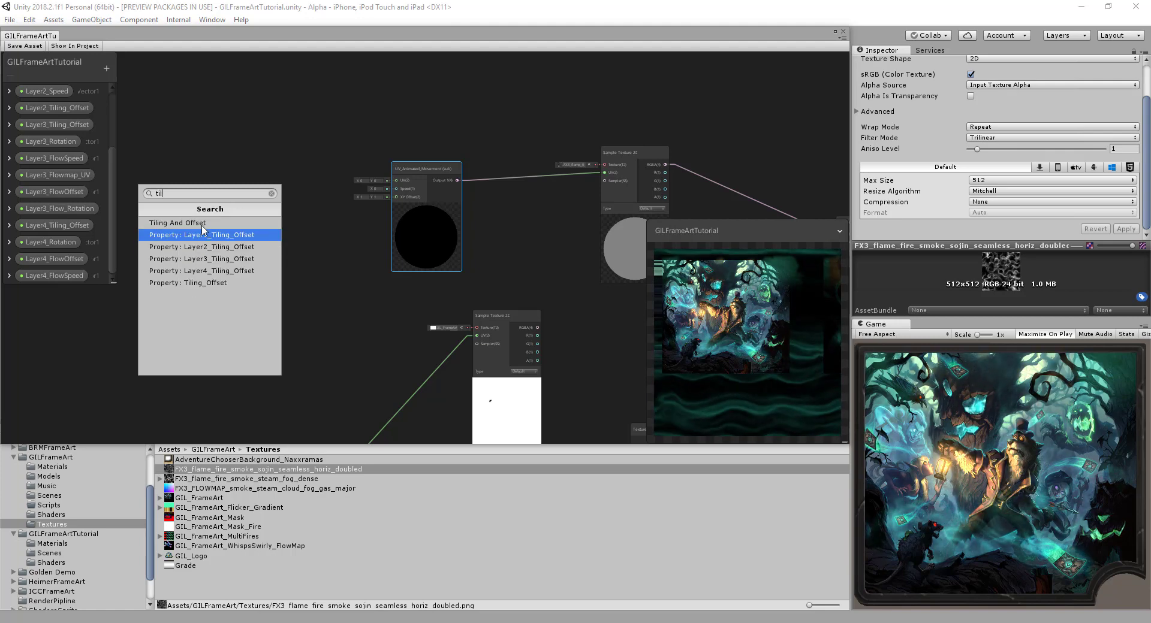
pyautogui.click(202, 224)
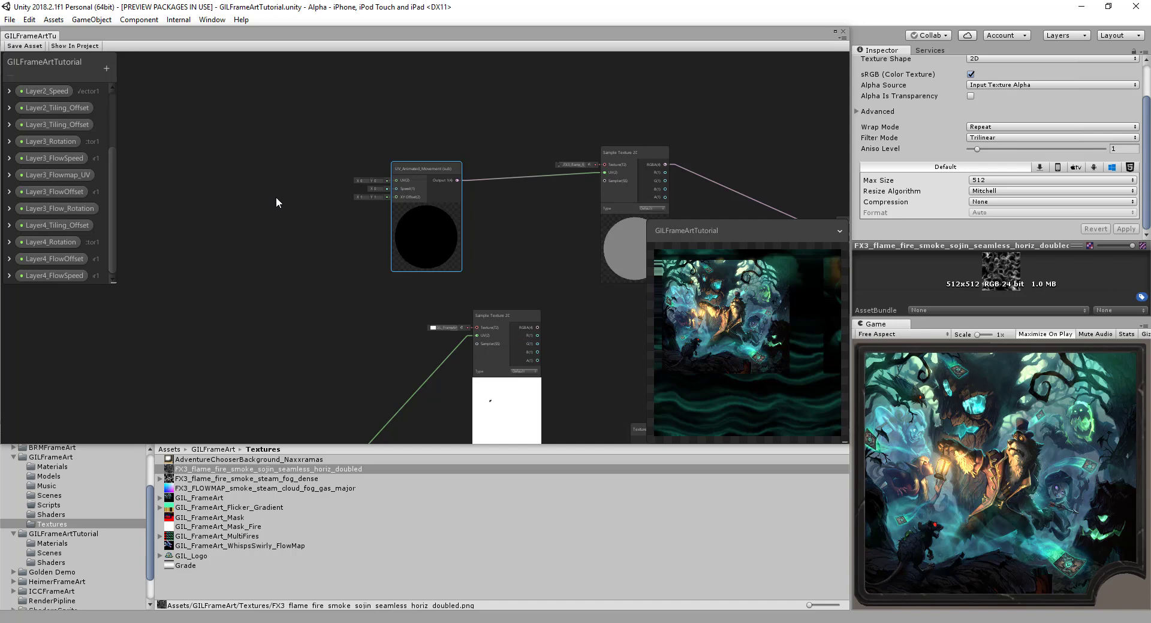
pyautogui.moveTo(260, 197); pyautogui.dragTo(396, 180)
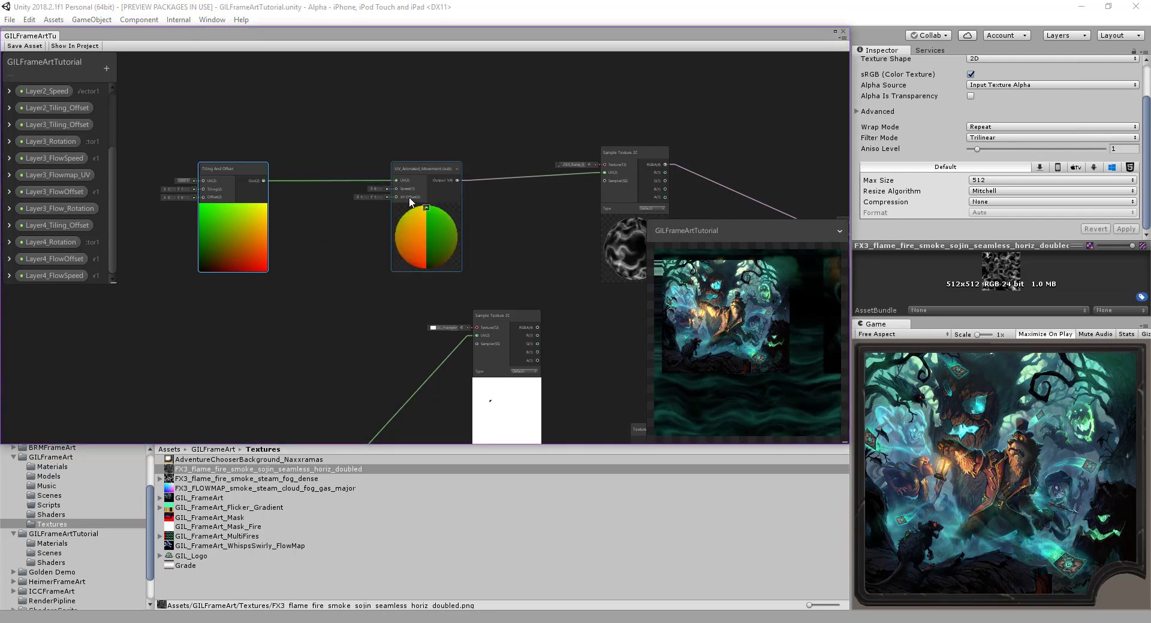
# Step: Examine the flame texture's UV chain, including the inputs and previews of Tiling And Offset, UV_Animated_Movement and the sampler
pyautogui.moveTo(332, 237); pyautogui.dragTo(286, 252, button='middle')
pyautogui.scroll(2, 325, 240)
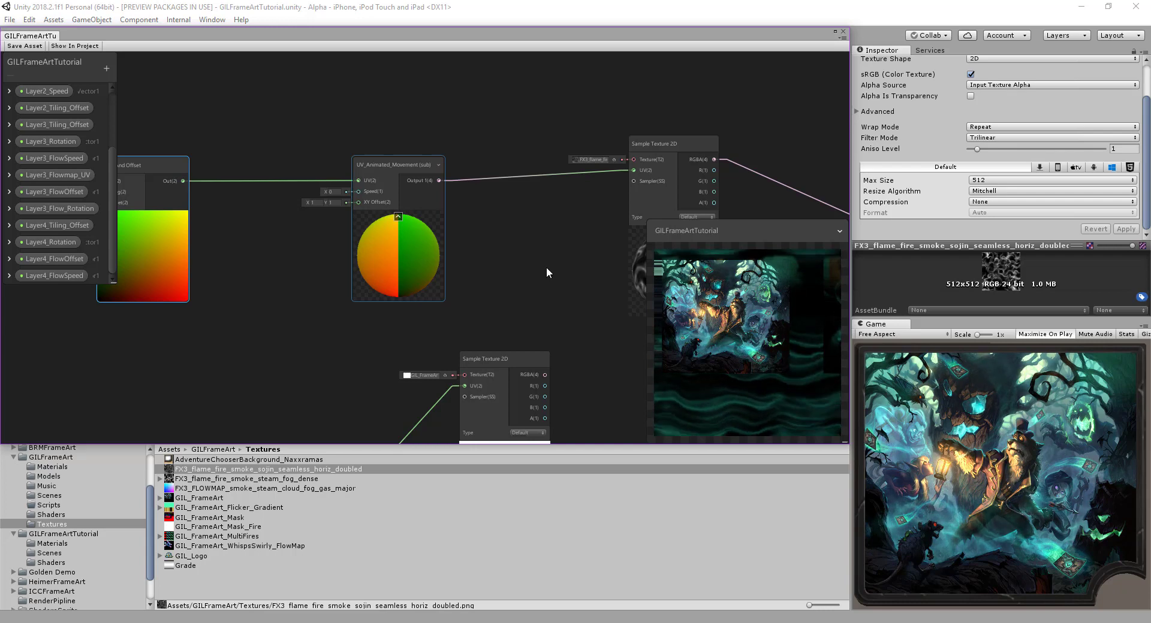
pyautogui.moveTo(547, 273); pyautogui.dragTo(444, 278, button='middle')
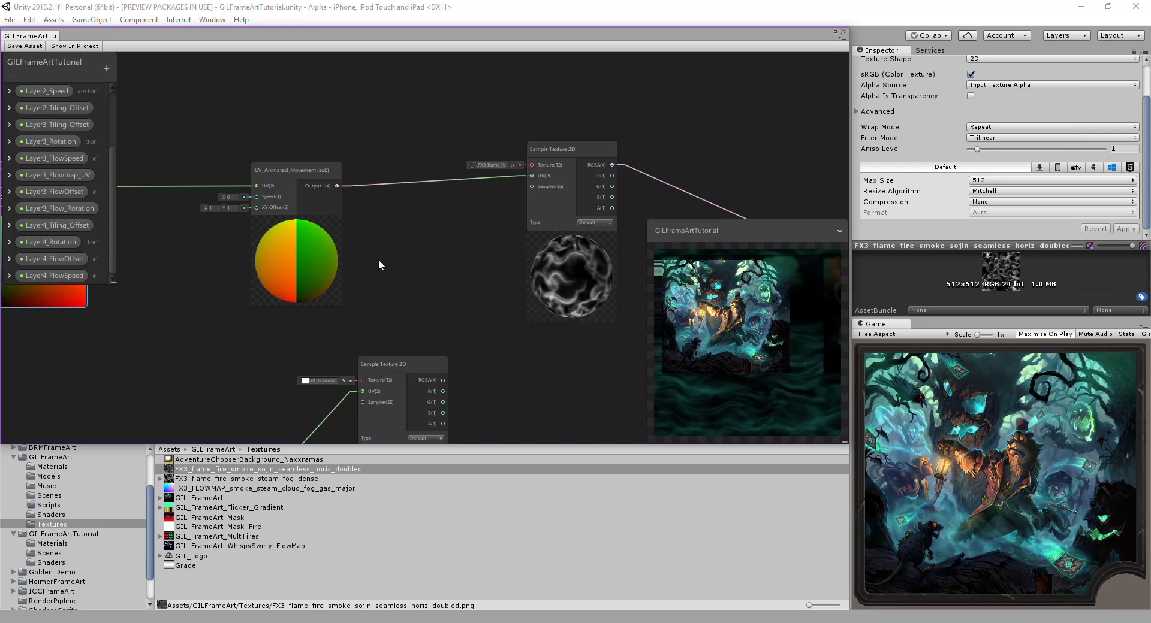
pyautogui.moveTo(494, 237); pyautogui.dragTo(677, 238, button='middle')
pyautogui.scroll(-2, 340, 249)
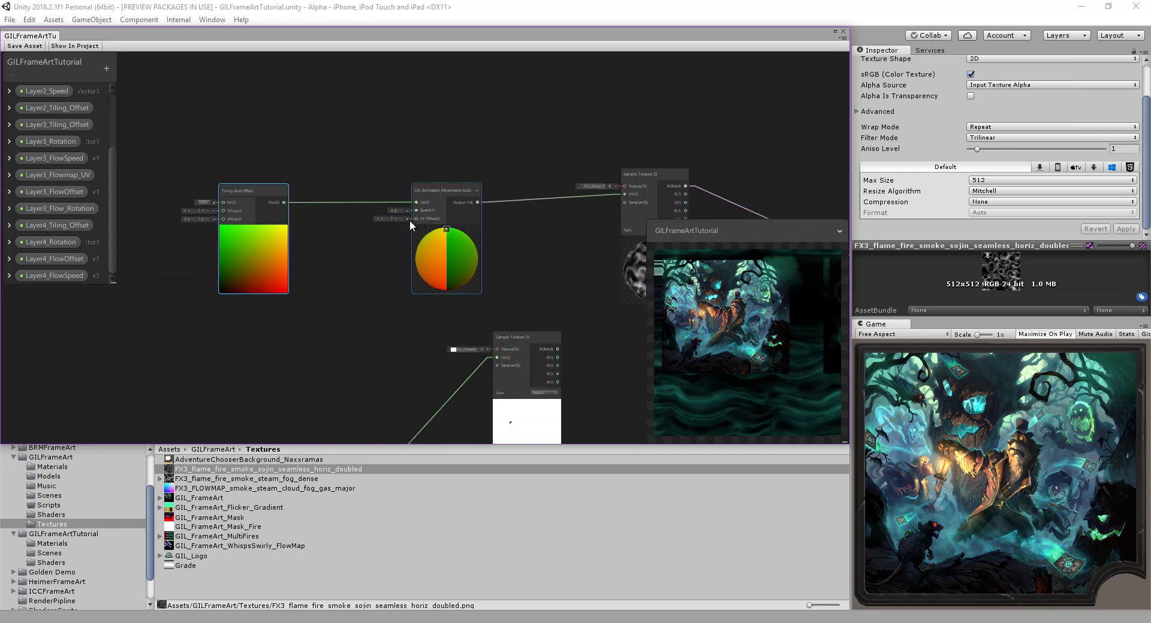
pyautogui.moveTo(336, 260); pyautogui.dragTo(399, 261, button='middle')
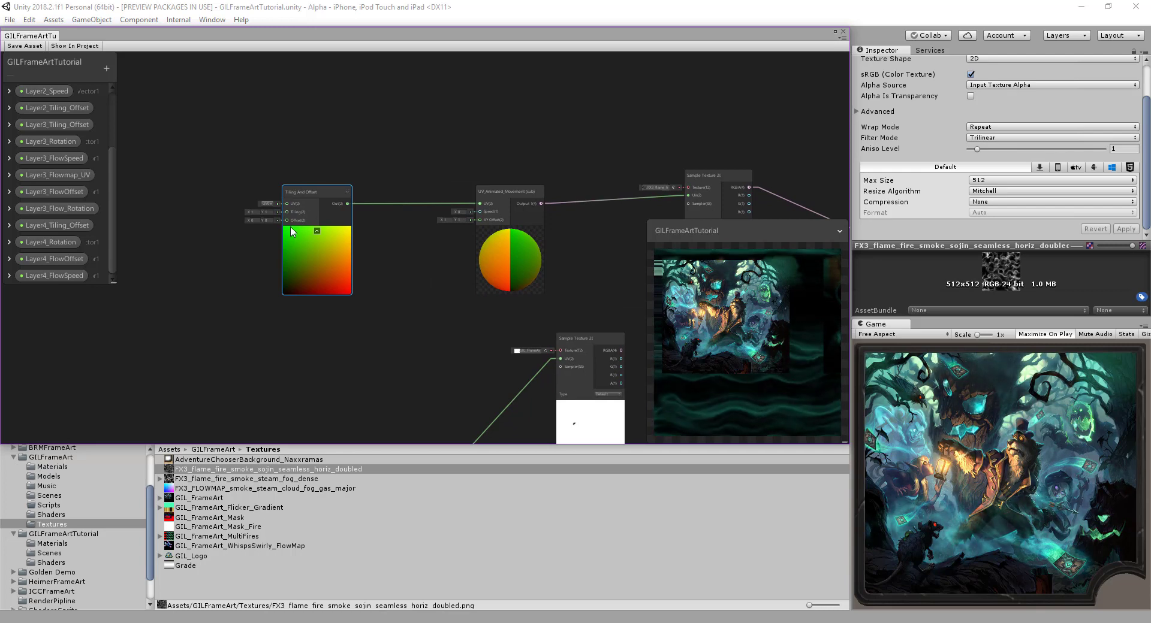
pyautogui.scroll(4, 250, 235)
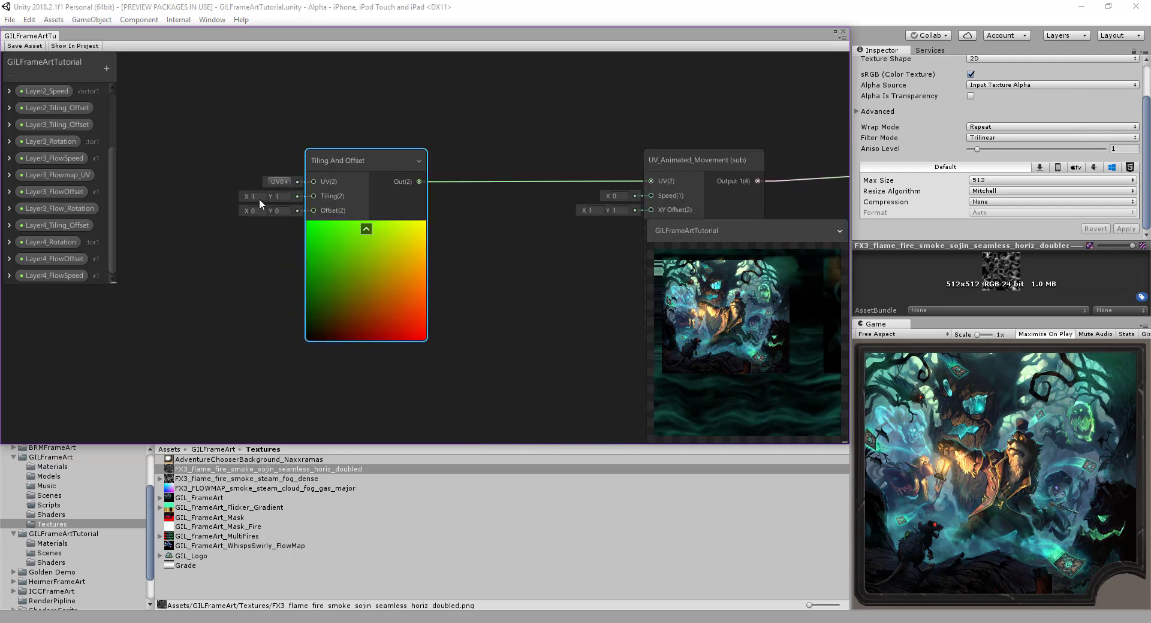
pyautogui.scroll(-3, 490, 261)
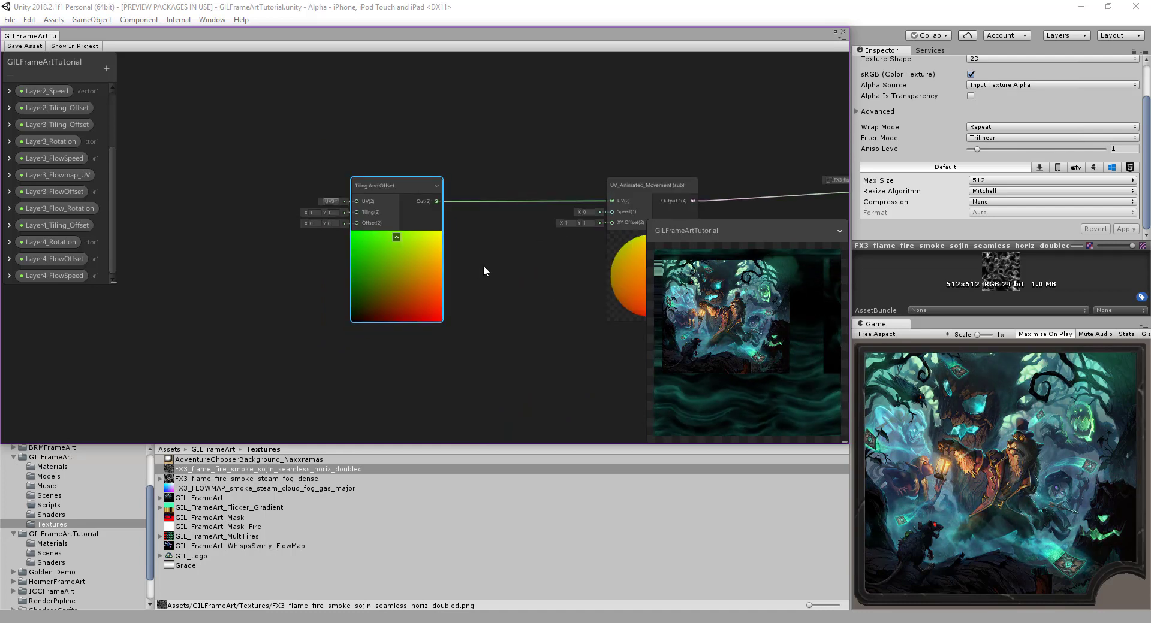
pyautogui.moveTo(483, 265); pyautogui.dragTo(228, 250, button='middle')
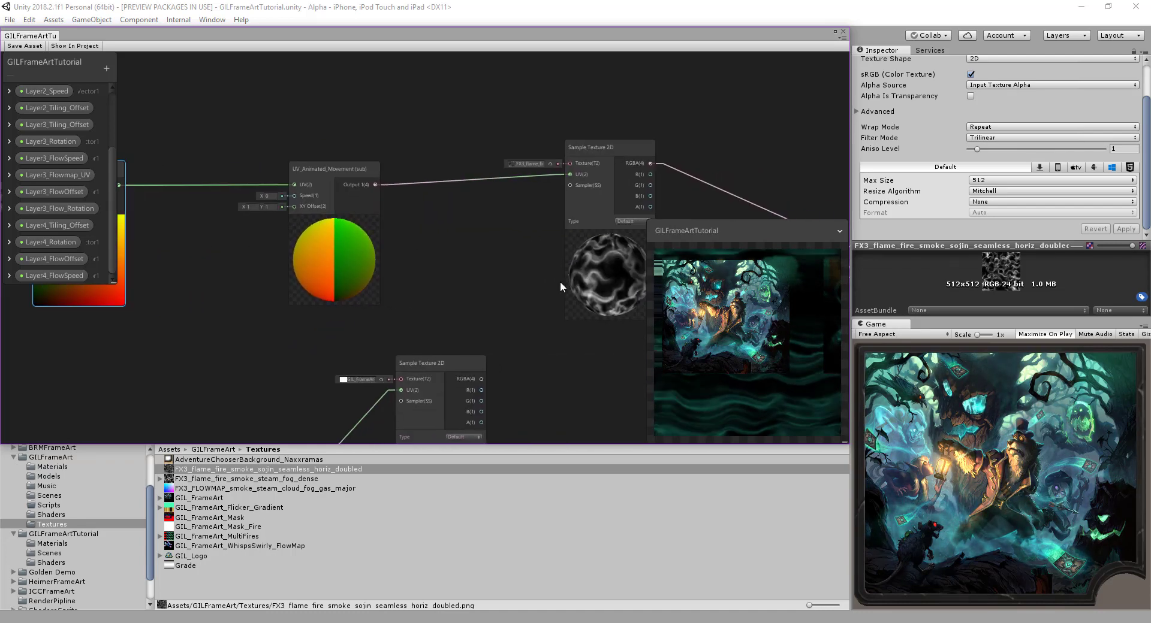
pyautogui.moveTo(462, 267); pyautogui.dragTo(587, 261, button='middle')
pyautogui.scroll(-2, 325, 250)
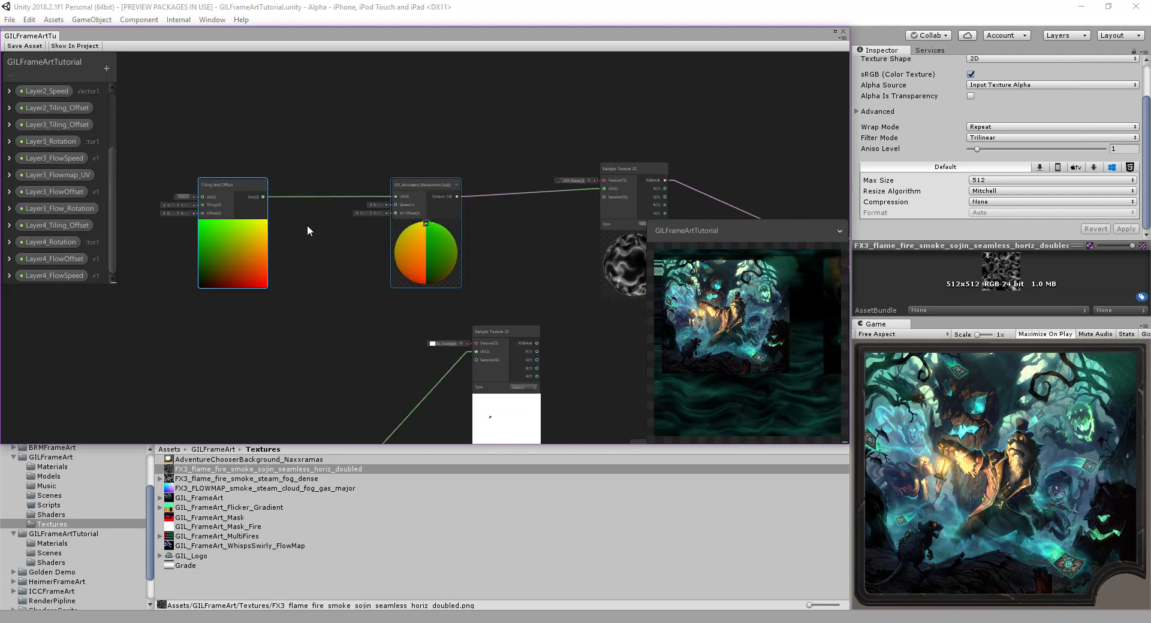
# Step: Add a Vector1 property named Layer5_Speed to the shader graph with a default value of 0.2
pyautogui.click(105, 68)
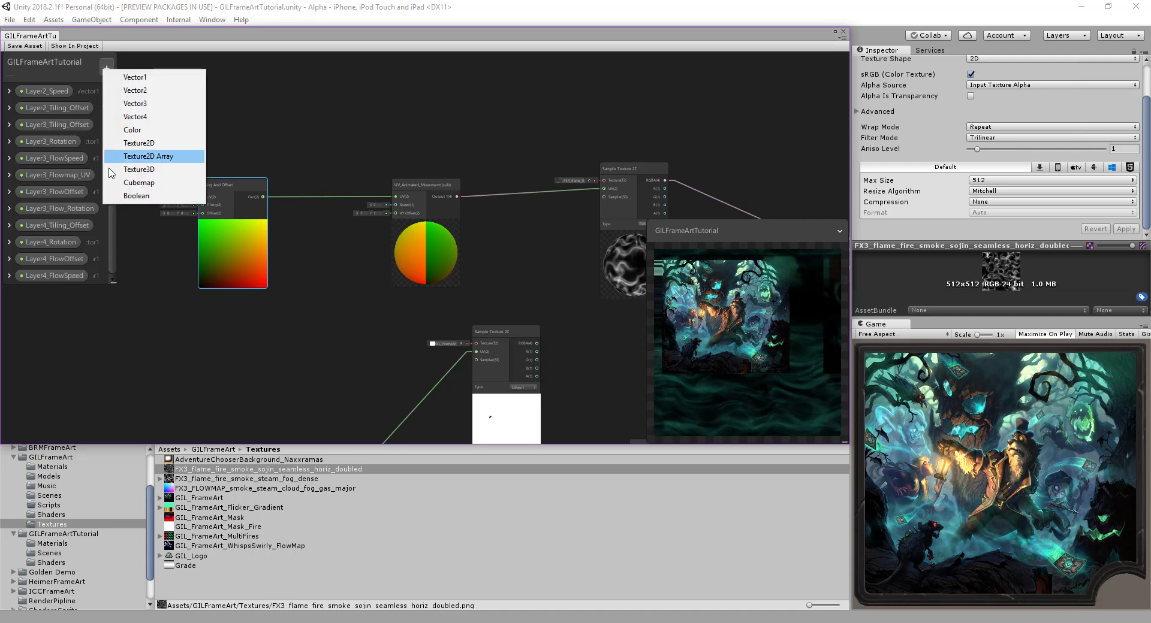
pyautogui.click(143, 77)
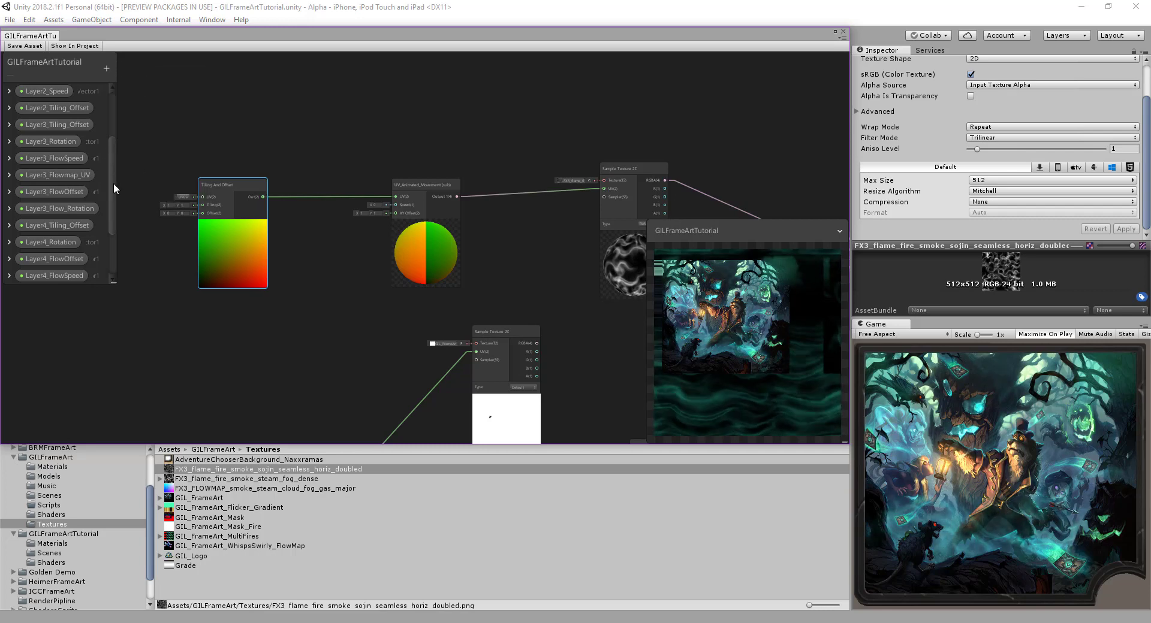
pyautogui.moveTo(113, 170); pyautogui.dragTo(114, 249)
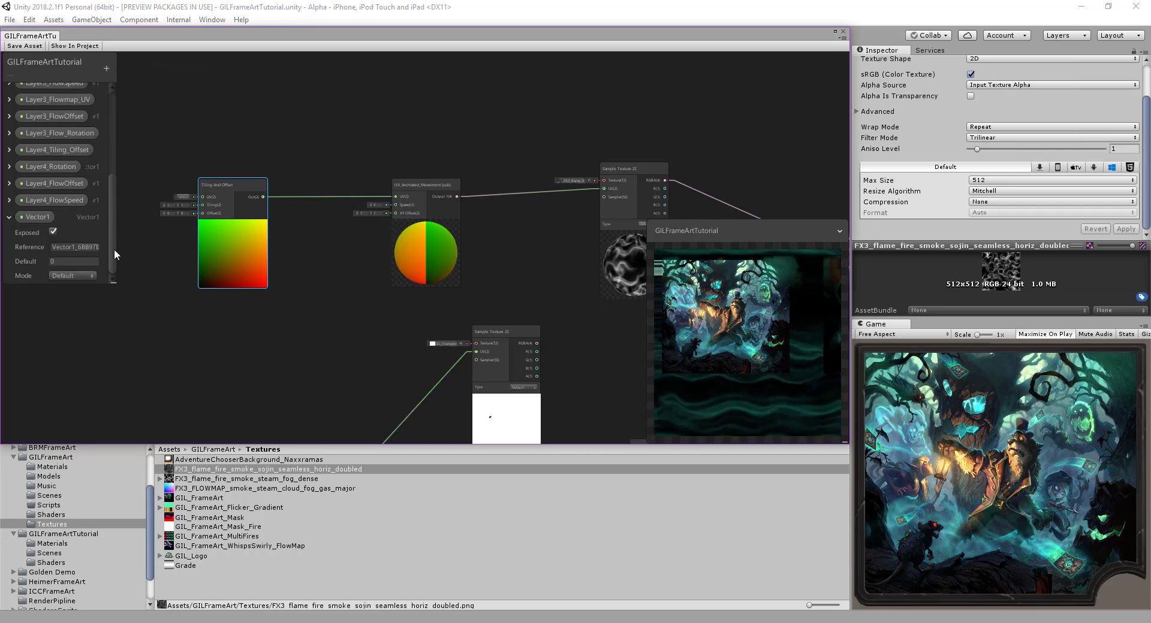
pyautogui.doubleClick(31, 218)
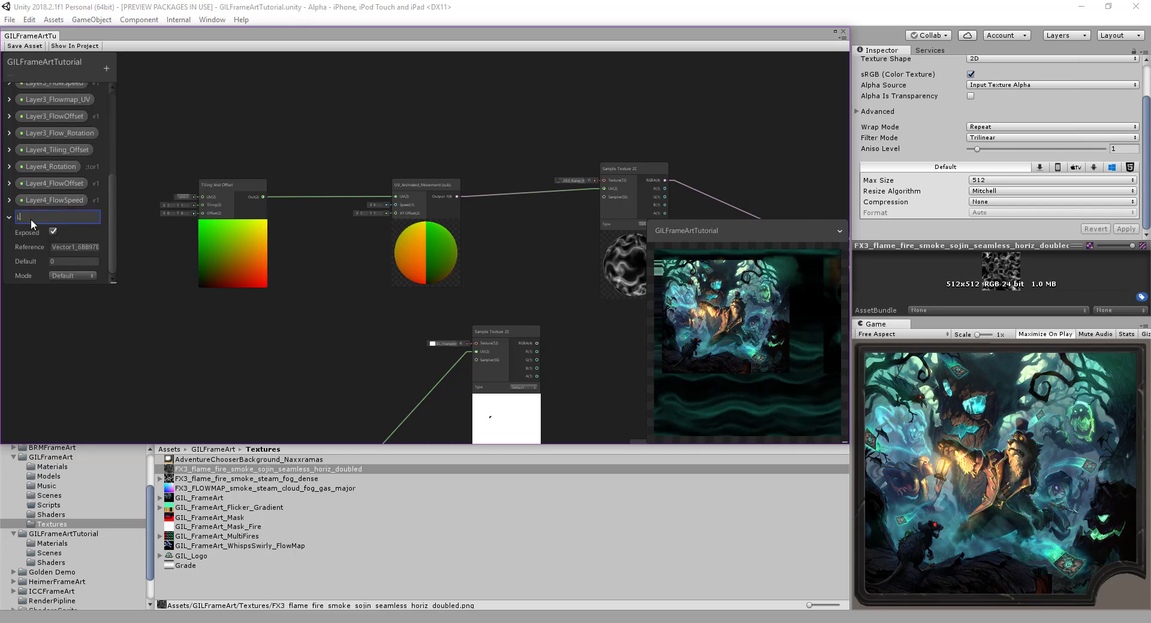
pyautogui.write('Laye')
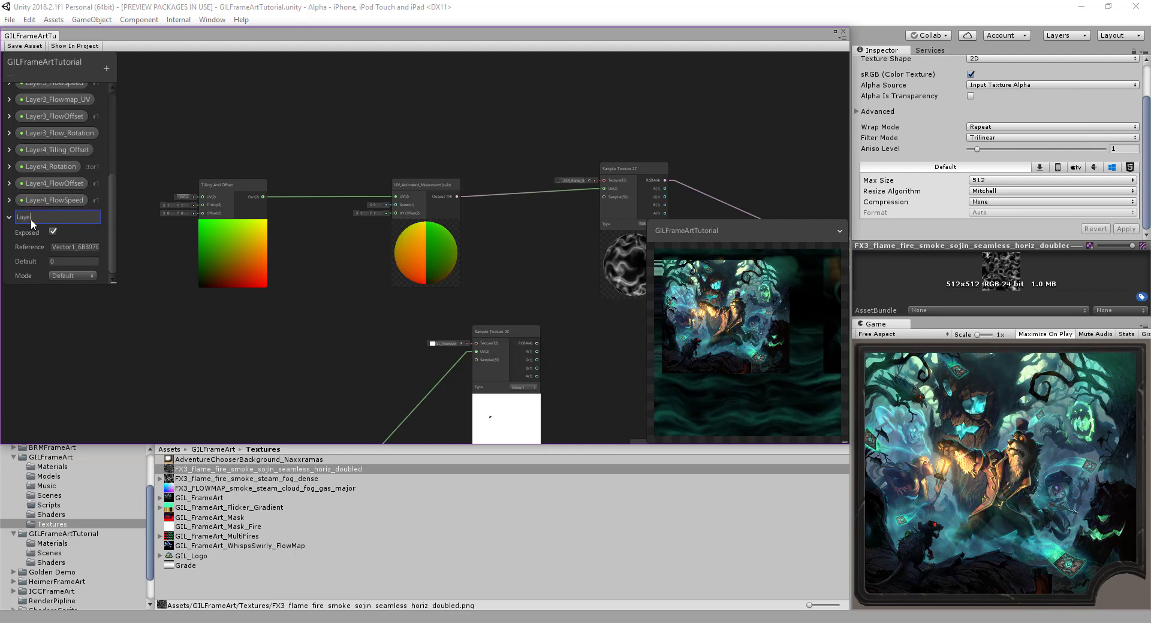
pyautogui.write('r5')
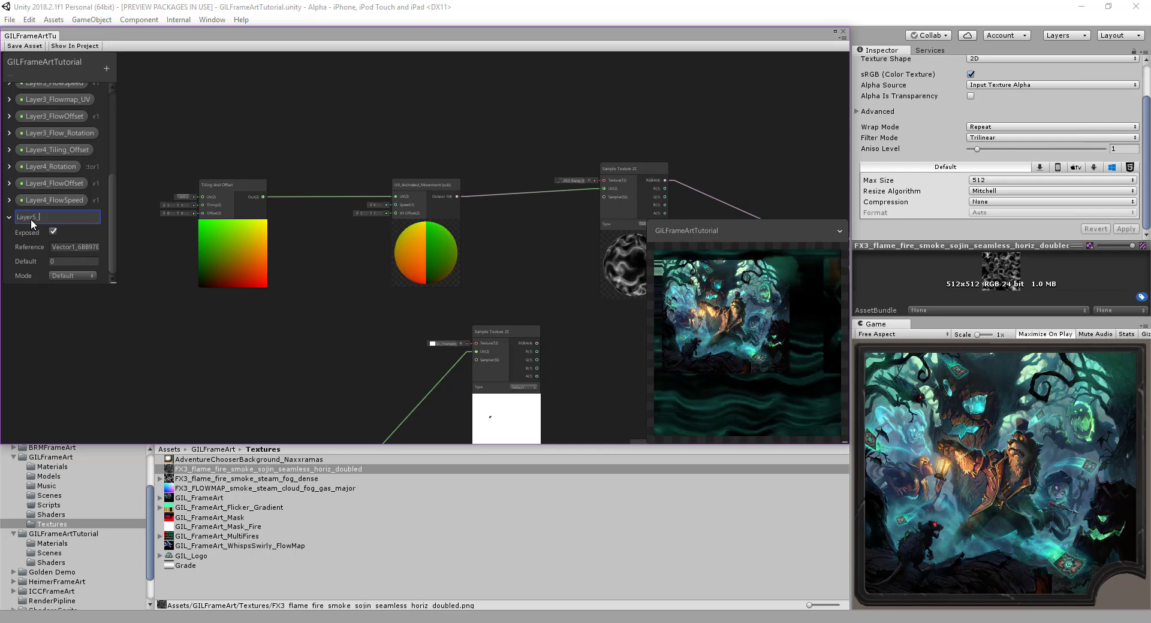
pyautogui.write('_Speed')
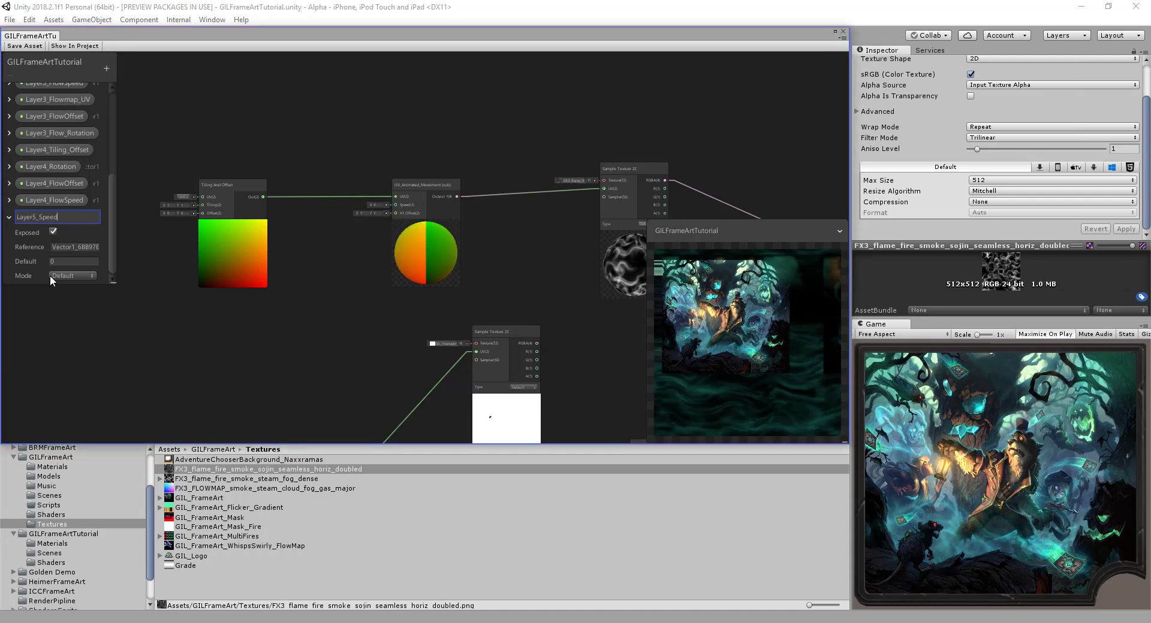
pyautogui.press('Return')
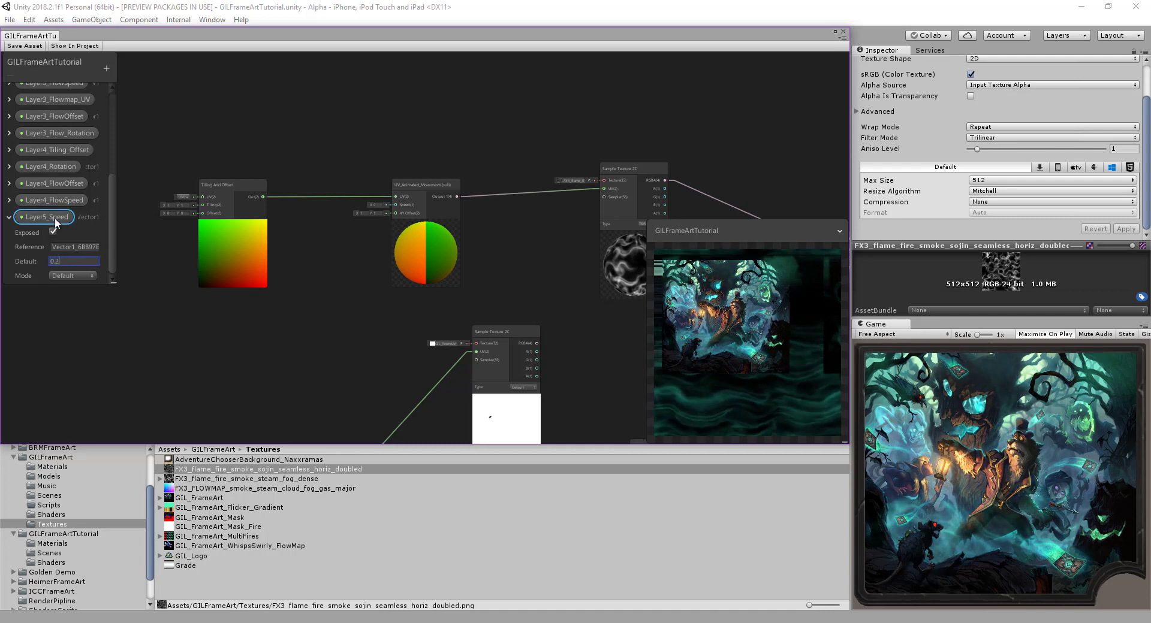
# Step: Place the Layer5_Speed property between Tiling And Offset and UV_Animated_Movement and connect it to the latter's Speed input
pyautogui.moveTo(55, 218); pyautogui.dragTo(338, 241)
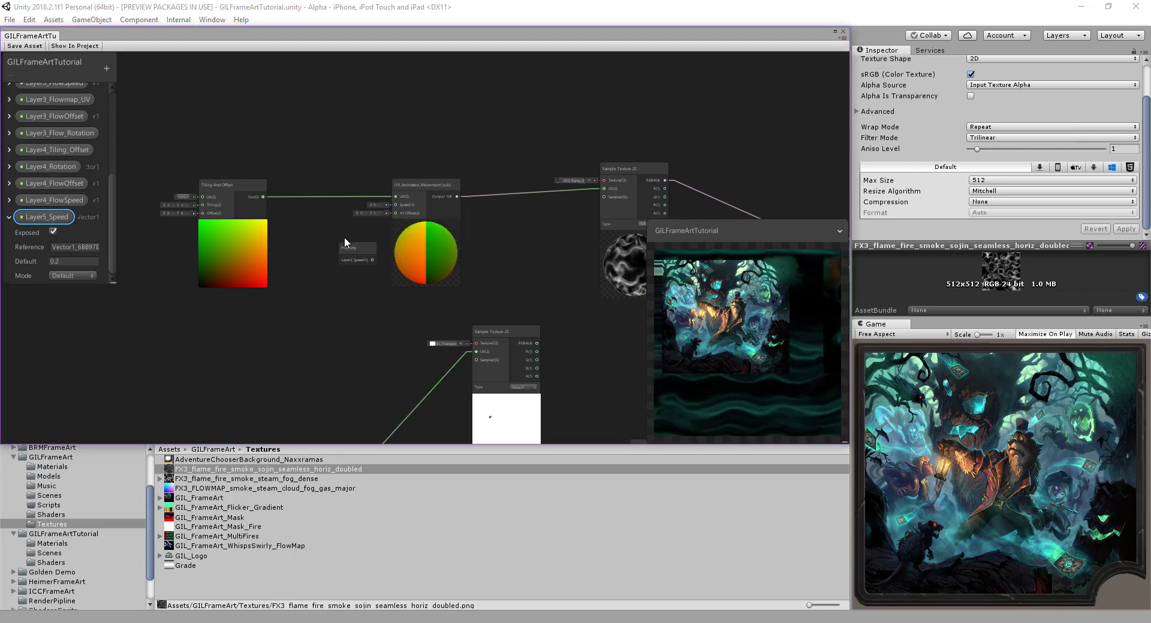
pyautogui.moveTo(348, 245); pyautogui.dragTo(293, 227)
pyautogui.scroll(3, 316, 235)
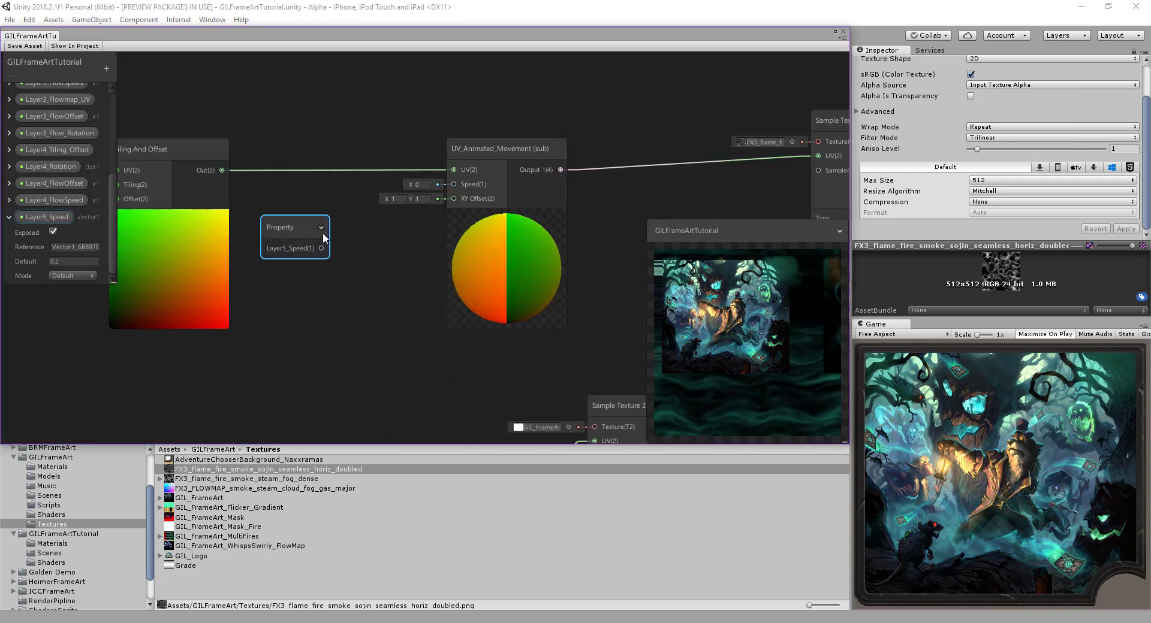
pyautogui.moveTo(439, 185); pyautogui.dragTo(452, 182)
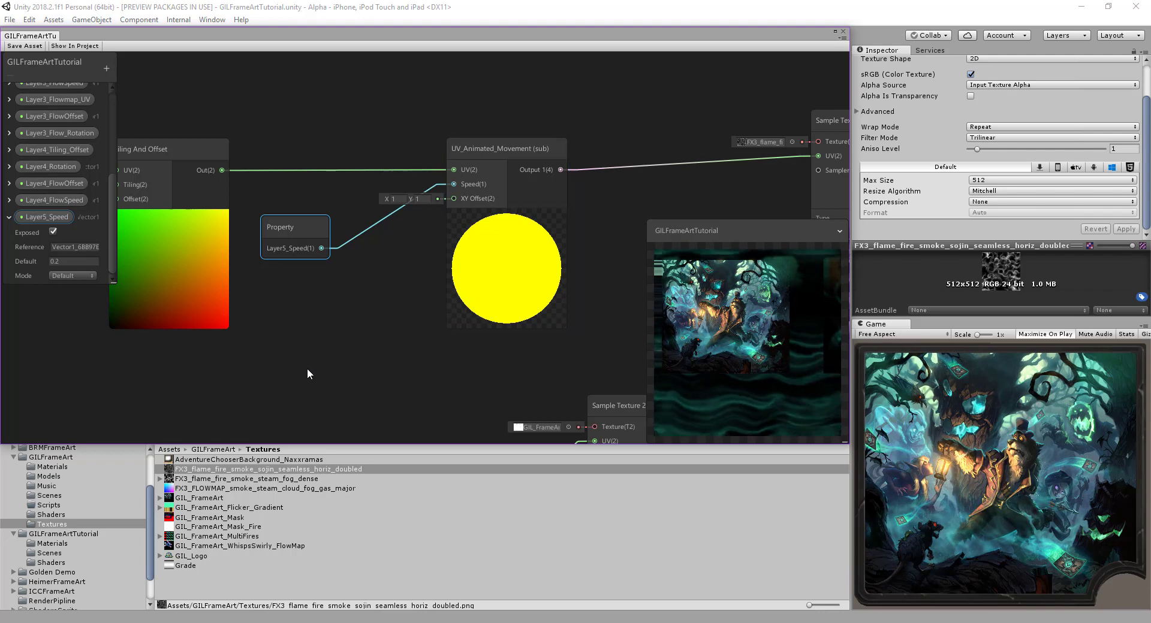
# Step: Add a Vector2 property named Layer5_XYOffset to the shader graph
pyautogui.moveTo(306, 368); pyautogui.dragTo(451, 324, button='middle')
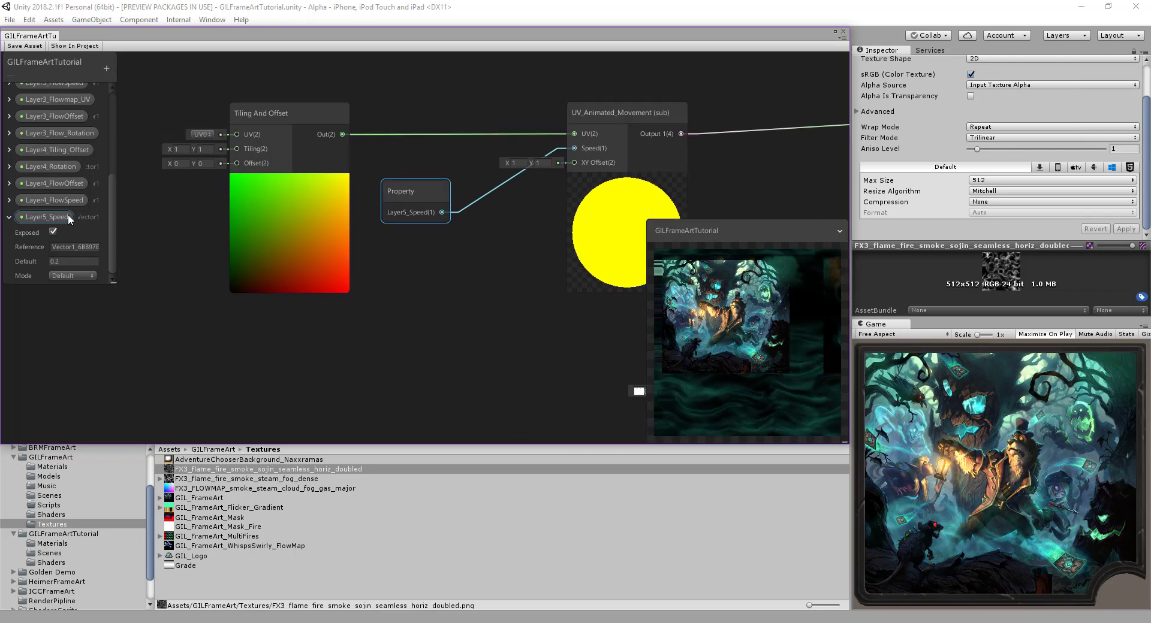
pyautogui.click(107, 68)
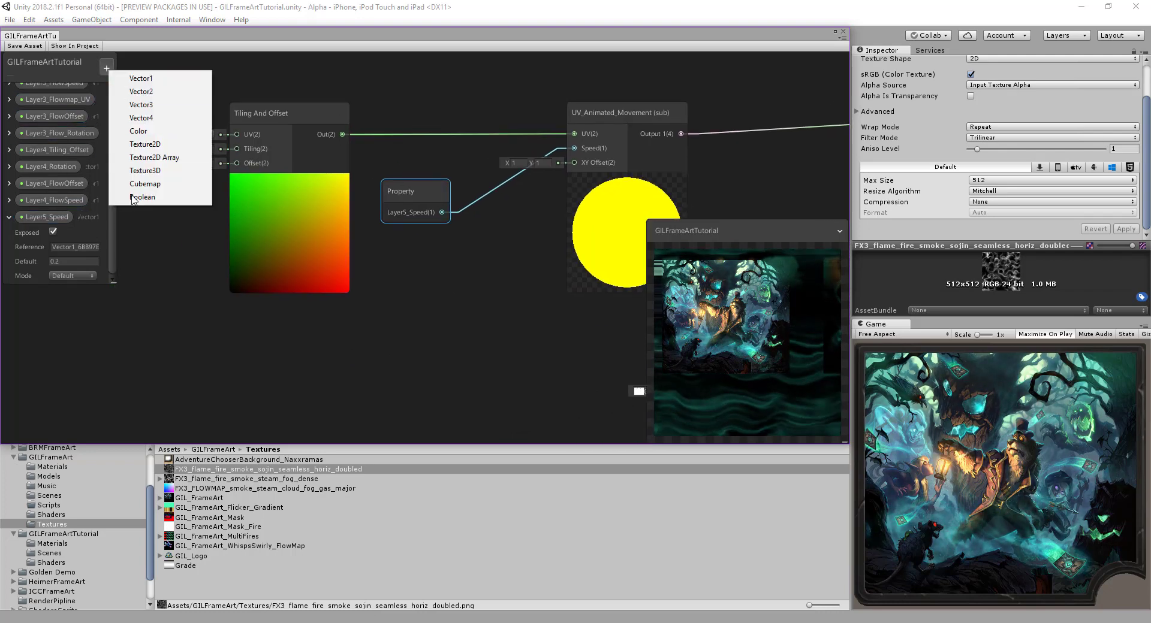
pyautogui.click(157, 94)
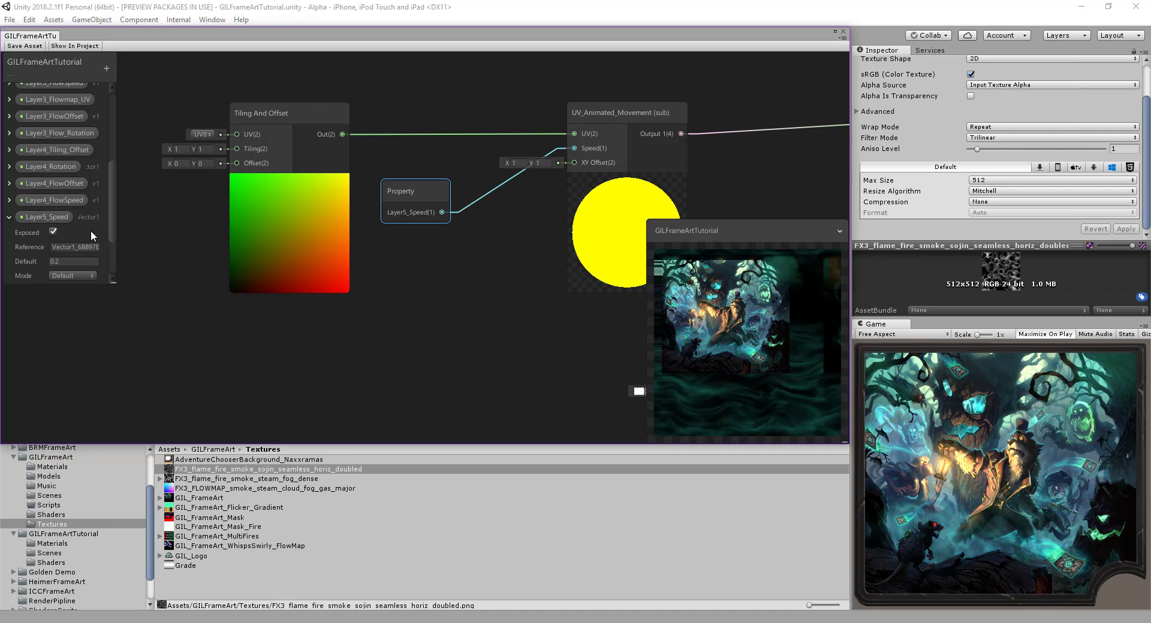
pyautogui.moveTo(112, 210); pyautogui.dragTo(114, 285)
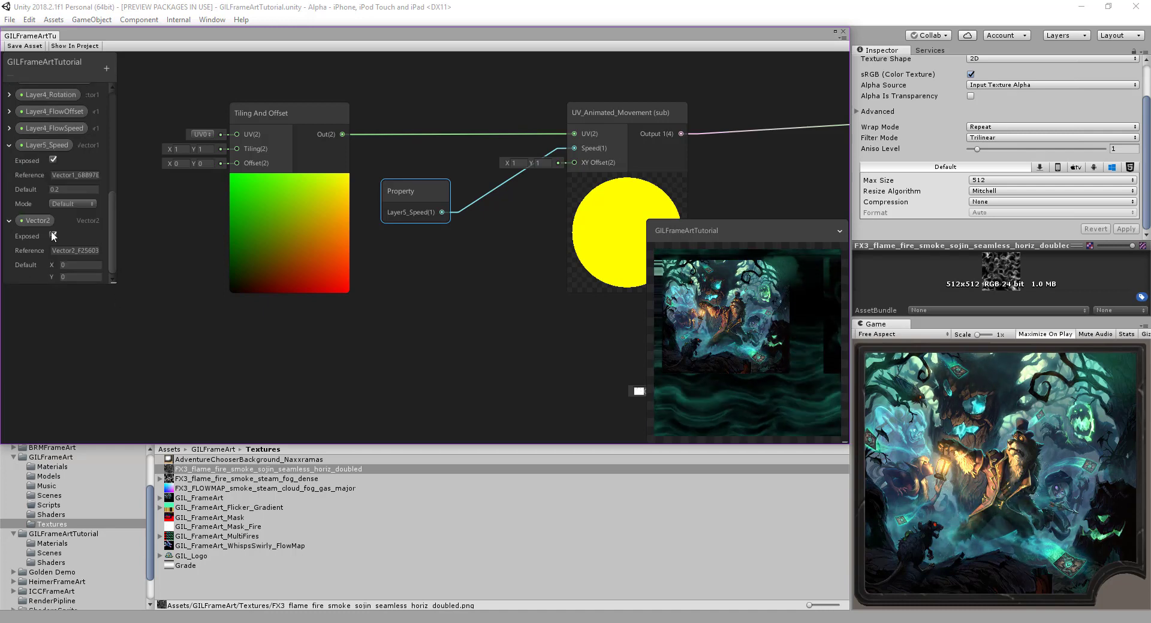
pyautogui.doubleClick(38, 220)
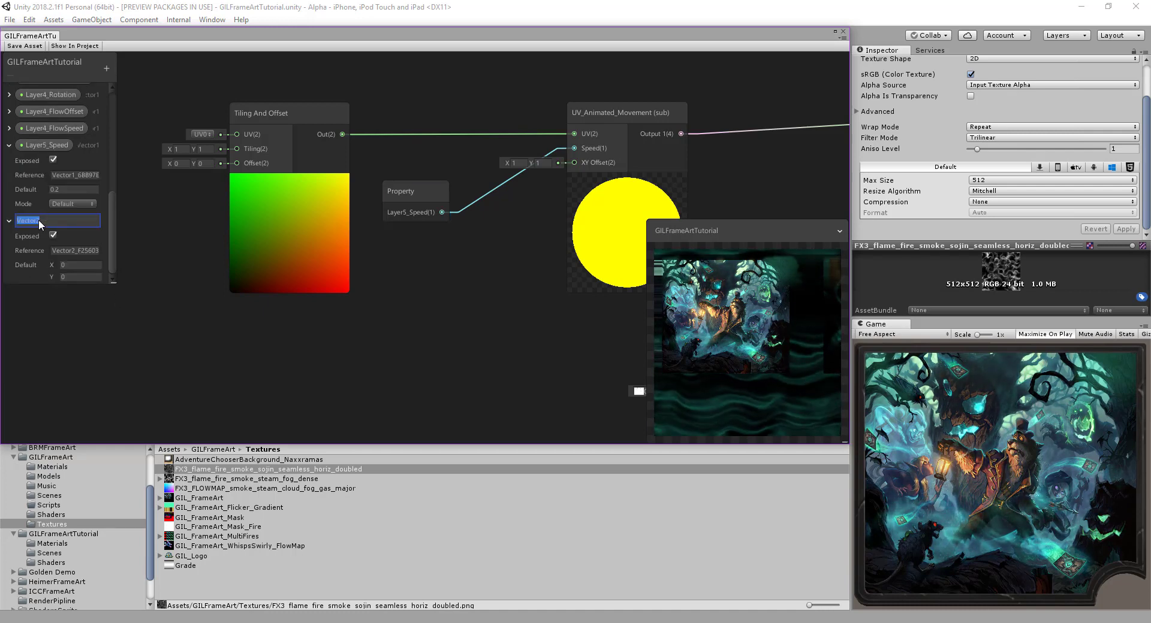
pyautogui.write('Layer')
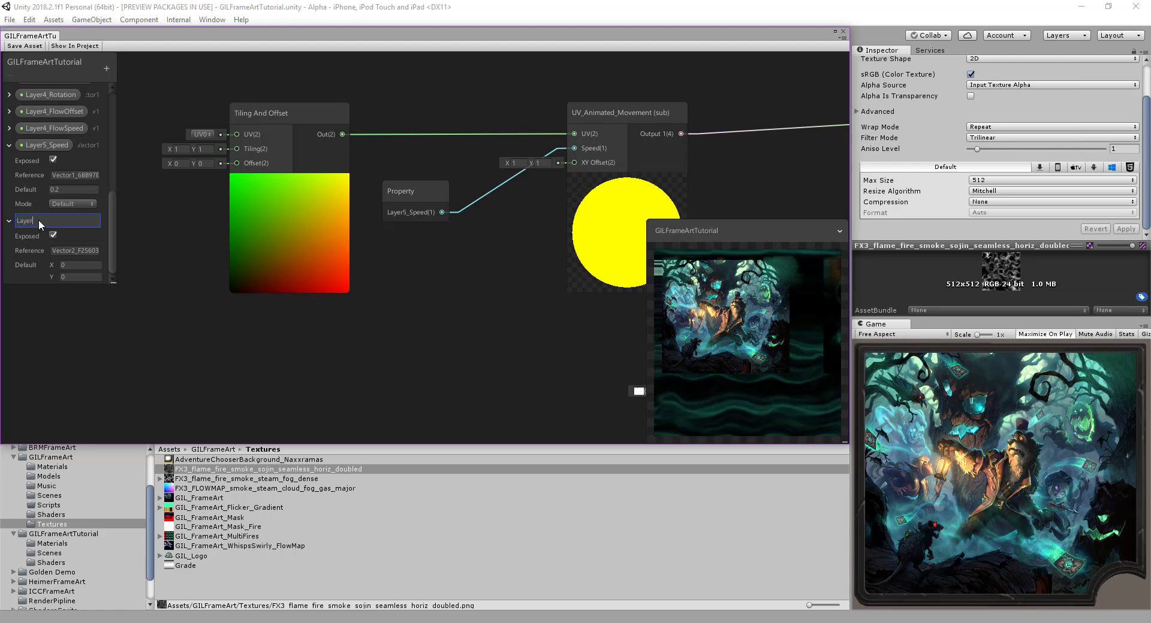
pyautogui.write('5')
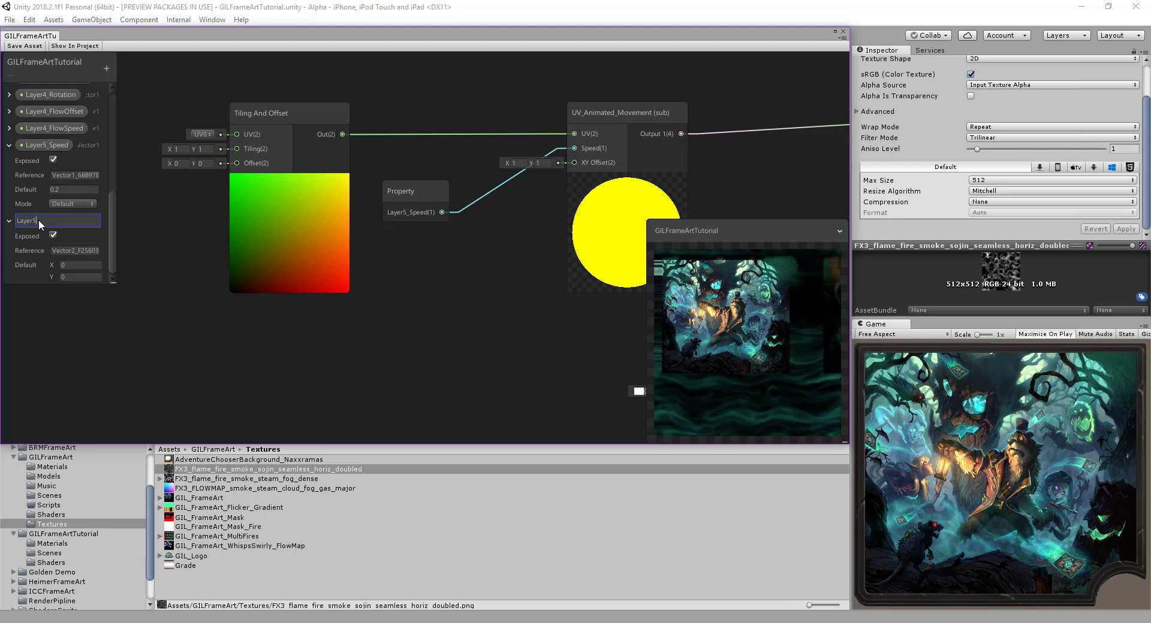
pyautogui.write('_XY')
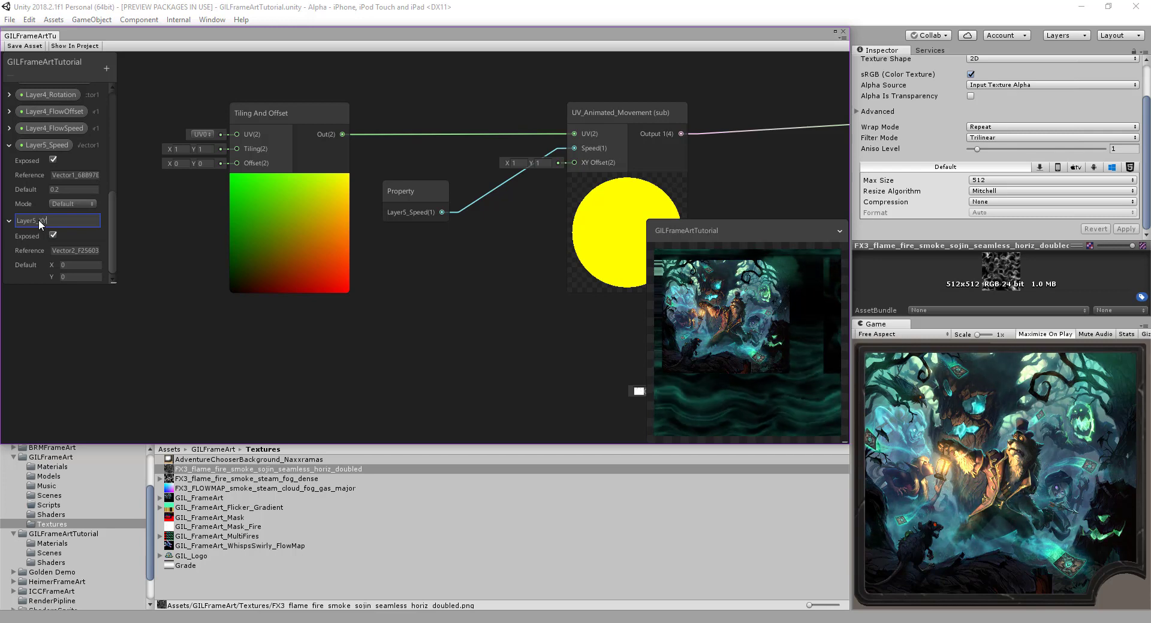
pyautogui.write('Offset')
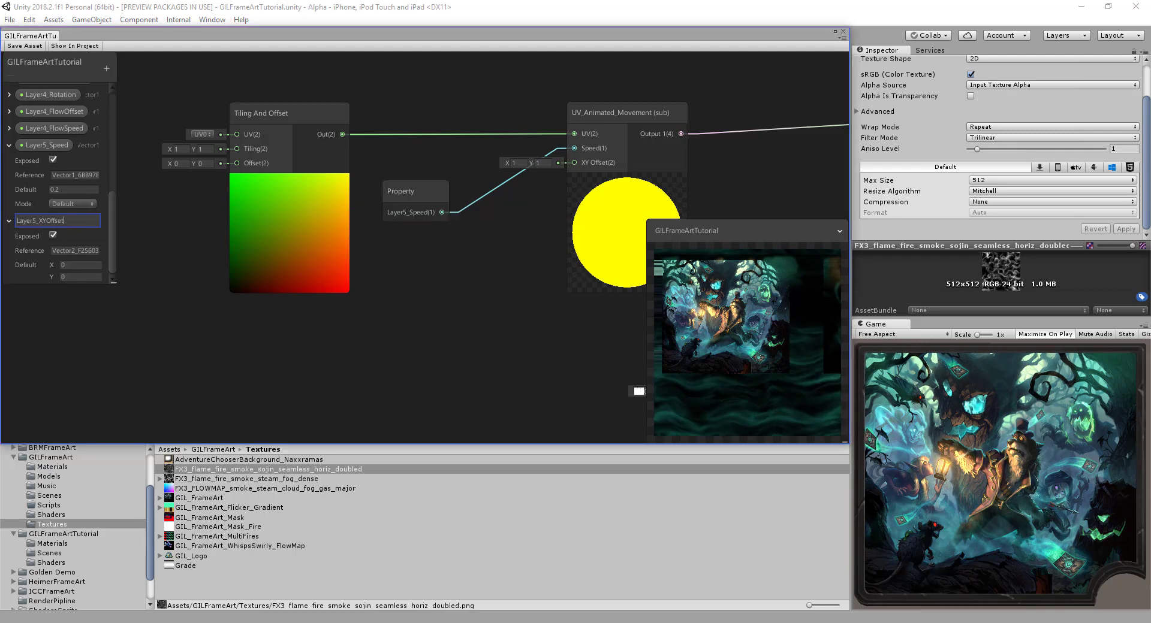
# Step: Set Layer5_XYOffset's default to X 1 and Y 1, and connect the property to UV_Animated_Movement's XY Offset input
pyautogui.press('Tab')
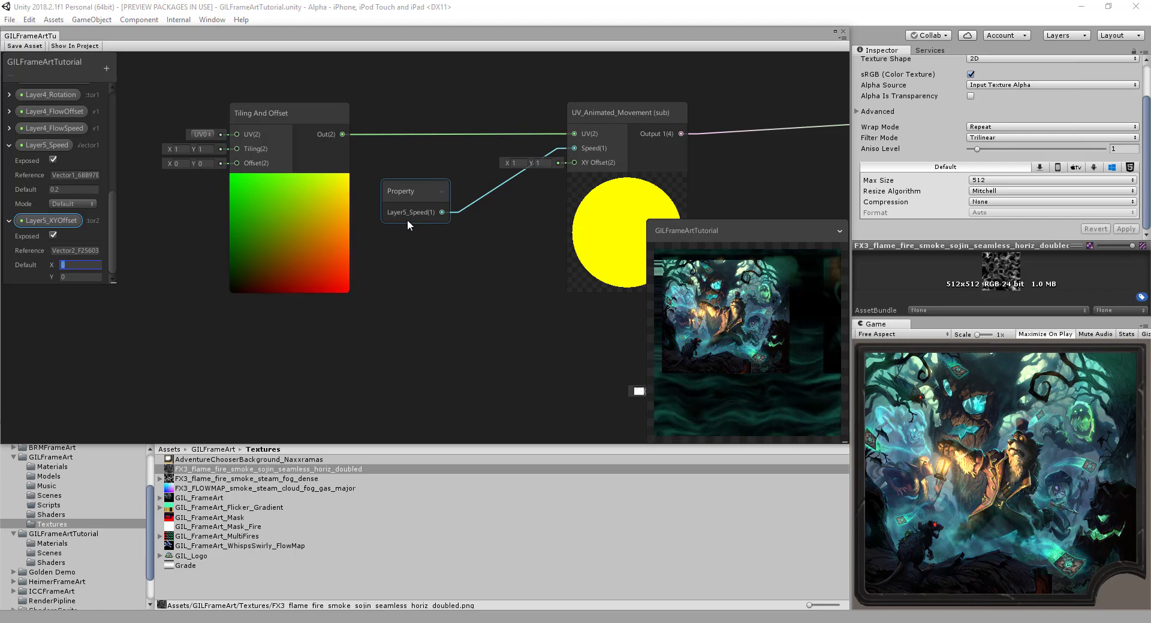
pyautogui.click(110, 256)
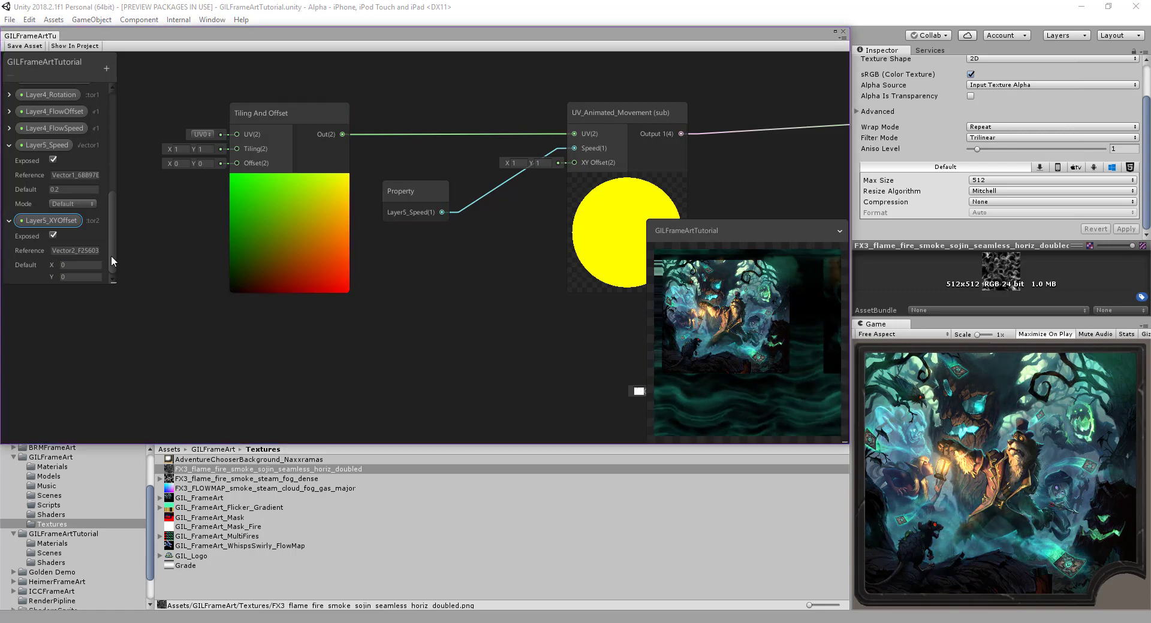
pyautogui.click(81, 276)
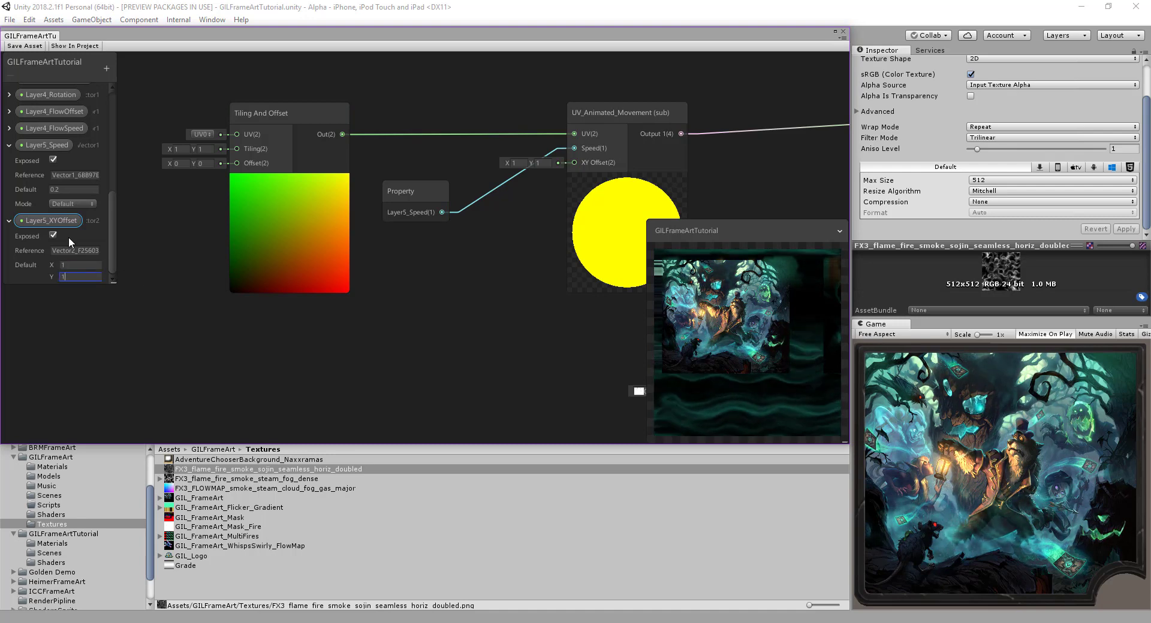
pyautogui.moveTo(53, 221); pyautogui.dragTo(574, 162)
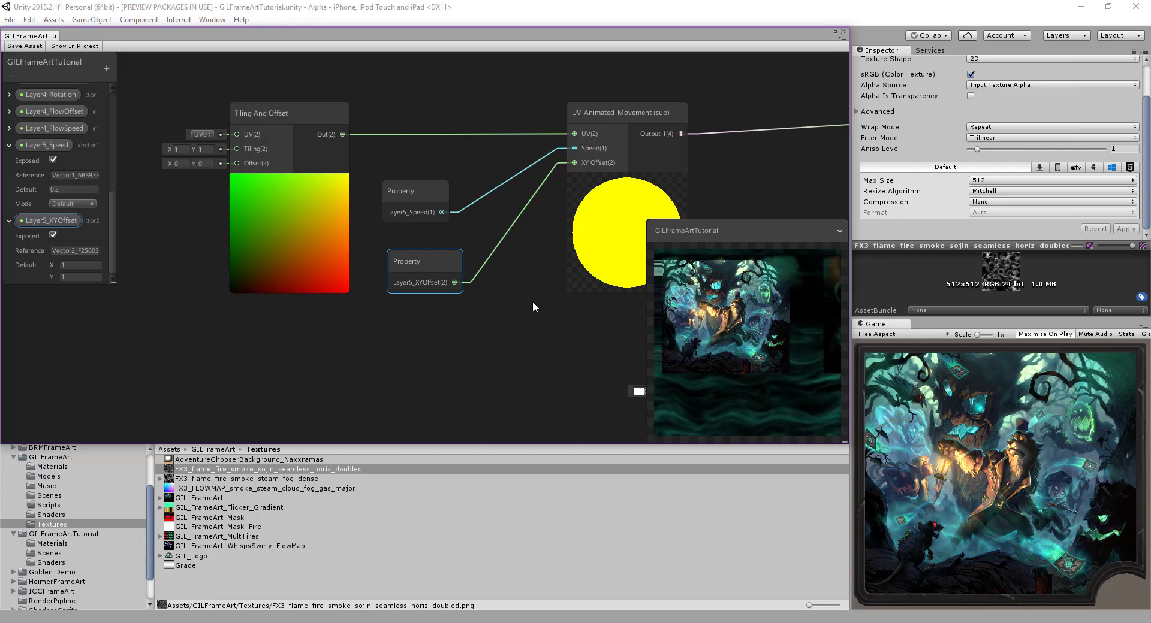
# Step: Examine the UV_Animated_Movement node with its two Layer5 properties and the flame texture sampler it feeds
pyautogui.moveTo(524, 259); pyautogui.dragTo(340, 268, button='middle')
pyautogui.scroll(-4, 394, 249)
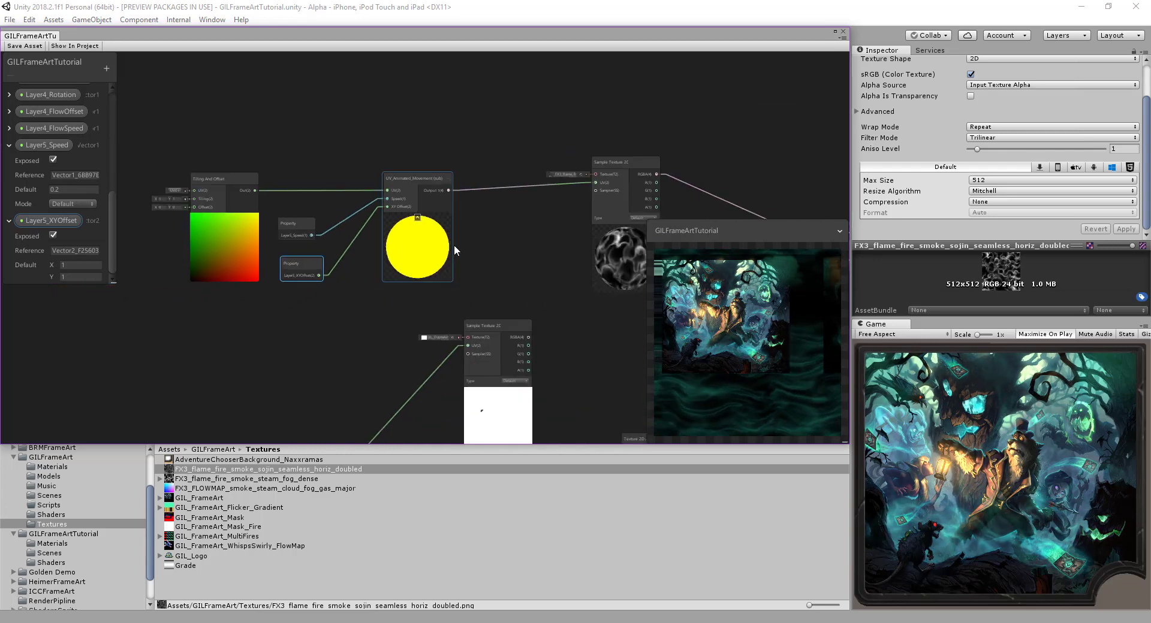
pyautogui.moveTo(497, 238); pyautogui.dragTo(391, 235, button='middle')
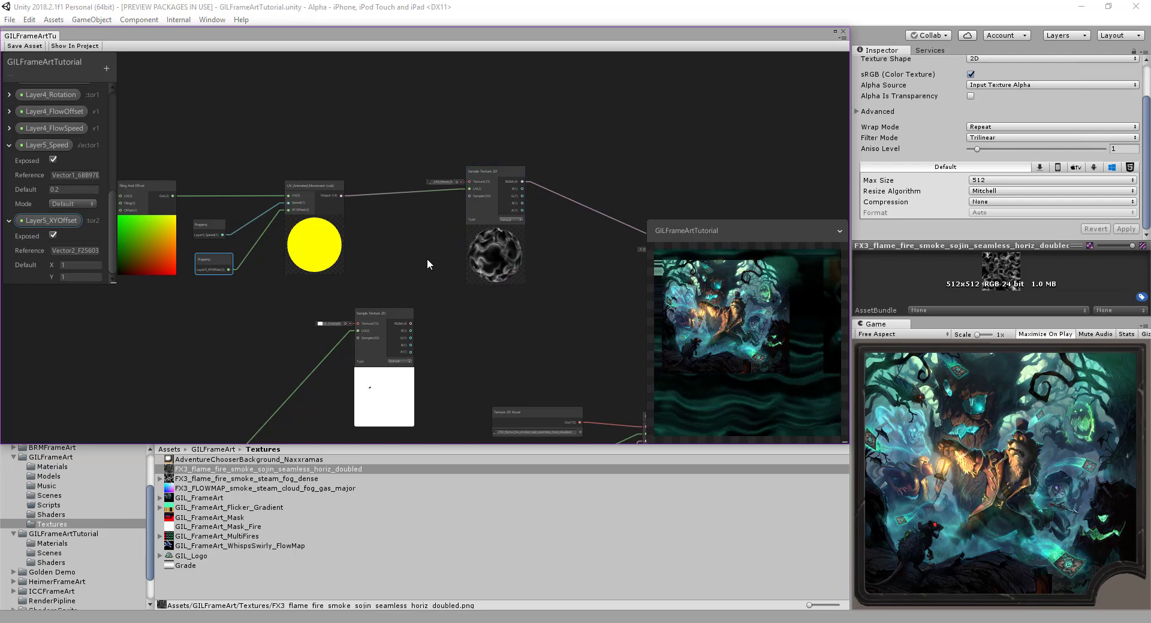
pyautogui.click(315, 267)
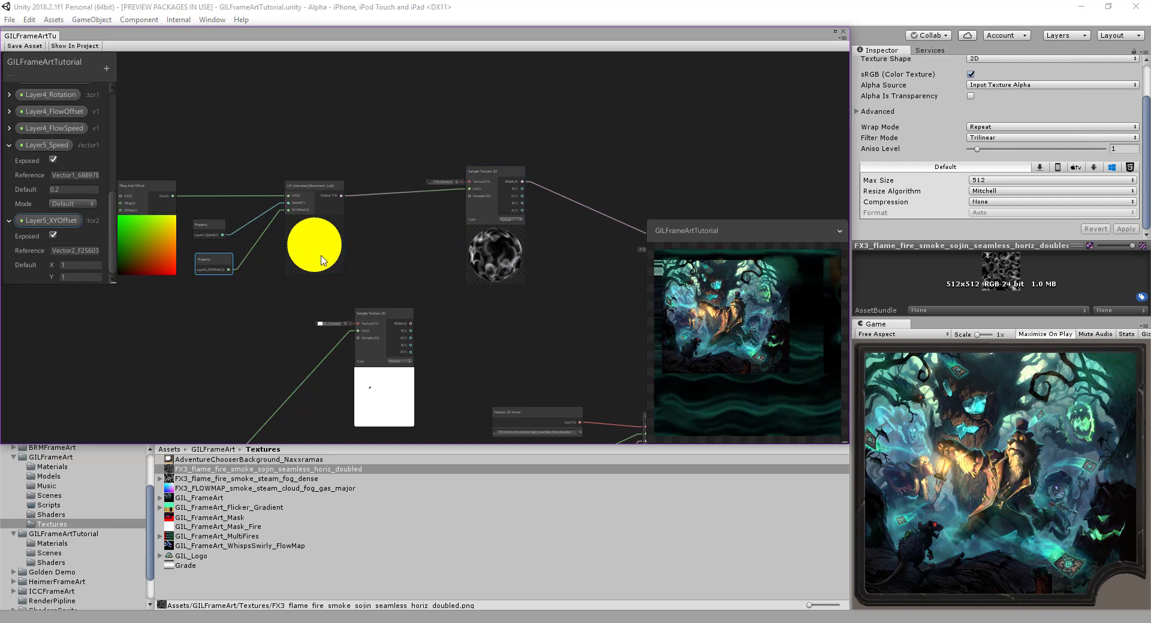
pyautogui.scroll(3, 408, 233)
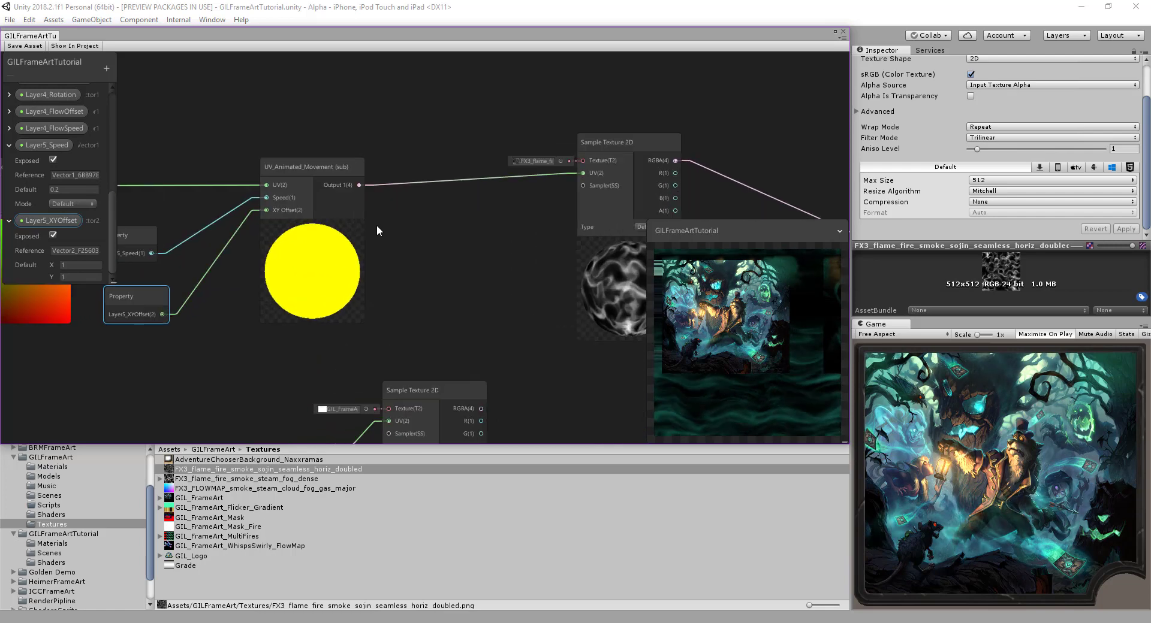
pyautogui.click(418, 267)
pyautogui.scroll(-3, 433, 276)
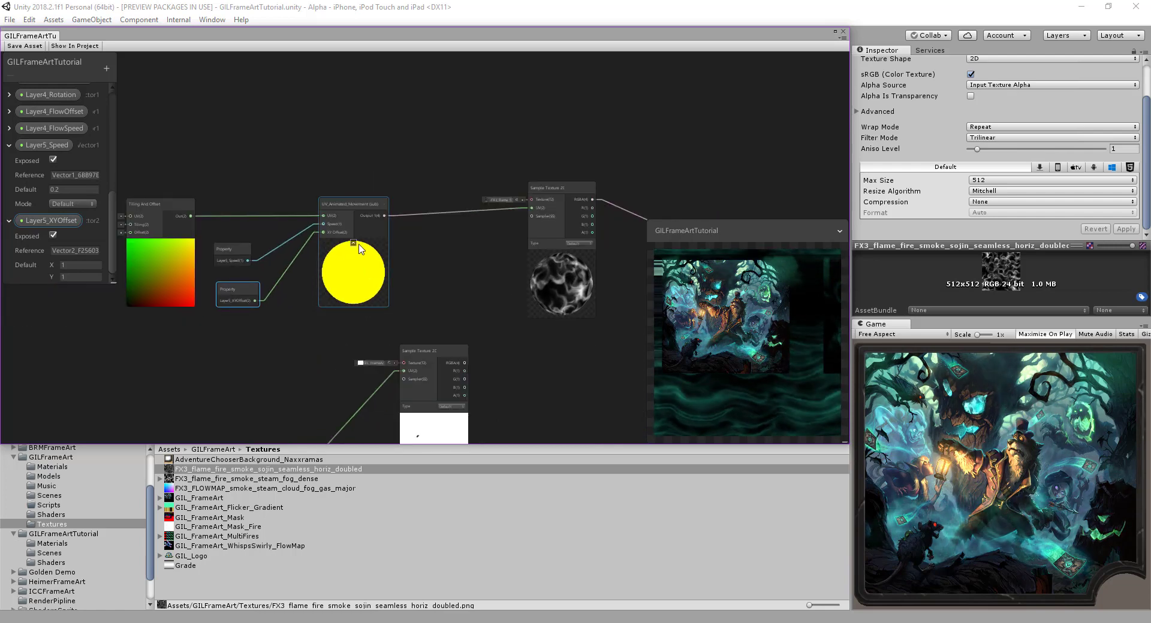
pyautogui.moveTo(430, 279); pyautogui.dragTo(449, 139, button='middle')
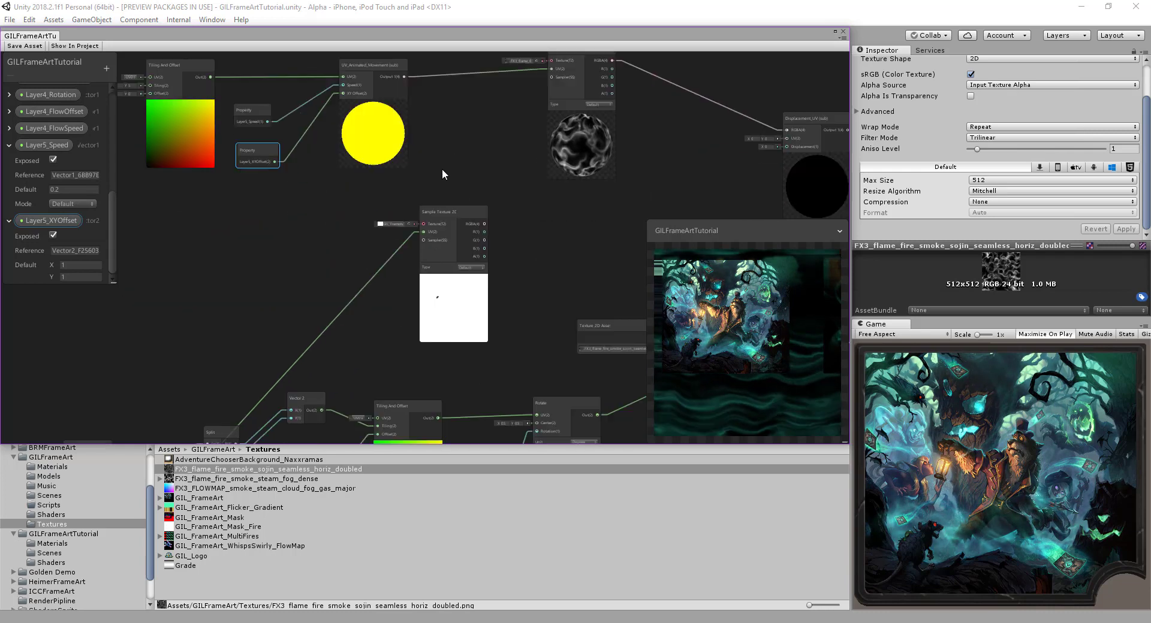
# Step: Examine the existing displacement chain, from its time-driven Tiling And Offset through the displacement node to the texture sampler, for comparison
pyautogui.moveTo(357, 346); pyautogui.dragTo(397, 187, button='middle')
pyautogui.scroll(-3, 391, 247)
pyautogui.moveTo(362, 328); pyautogui.dragTo(220, 203, button='middle')
pyautogui.moveTo(447, 223); pyautogui.dragTo(502, 96, button='middle')
pyautogui.moveTo(458, 364); pyautogui.dragTo(264, 293, button='middle')
pyautogui.scroll(-2, 365, 268)
pyautogui.moveTo(519, 298); pyautogui.dragTo(630, 327, button='middle')
pyautogui.moveTo(259, 307); pyautogui.dragTo(381, 231, button='middle')
pyautogui.scroll(3, 416, 279)
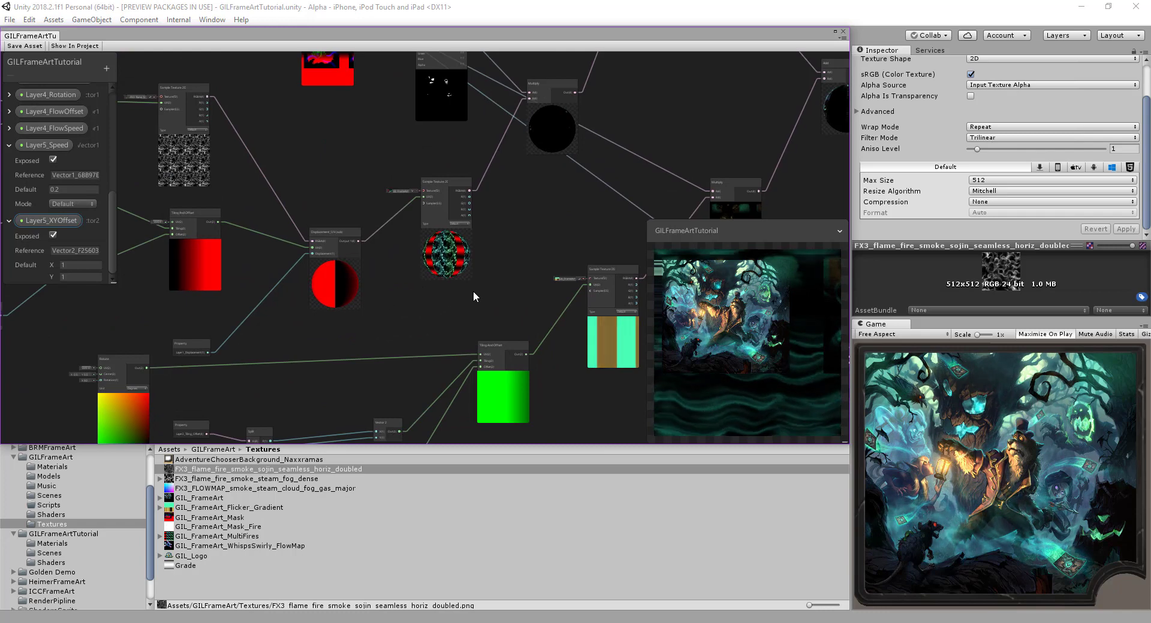
pyautogui.moveTo(473, 291); pyautogui.dragTo(617, 267, button='middle')
pyautogui.moveTo(438, 297); pyautogui.dragTo(477, 271, button='middle')
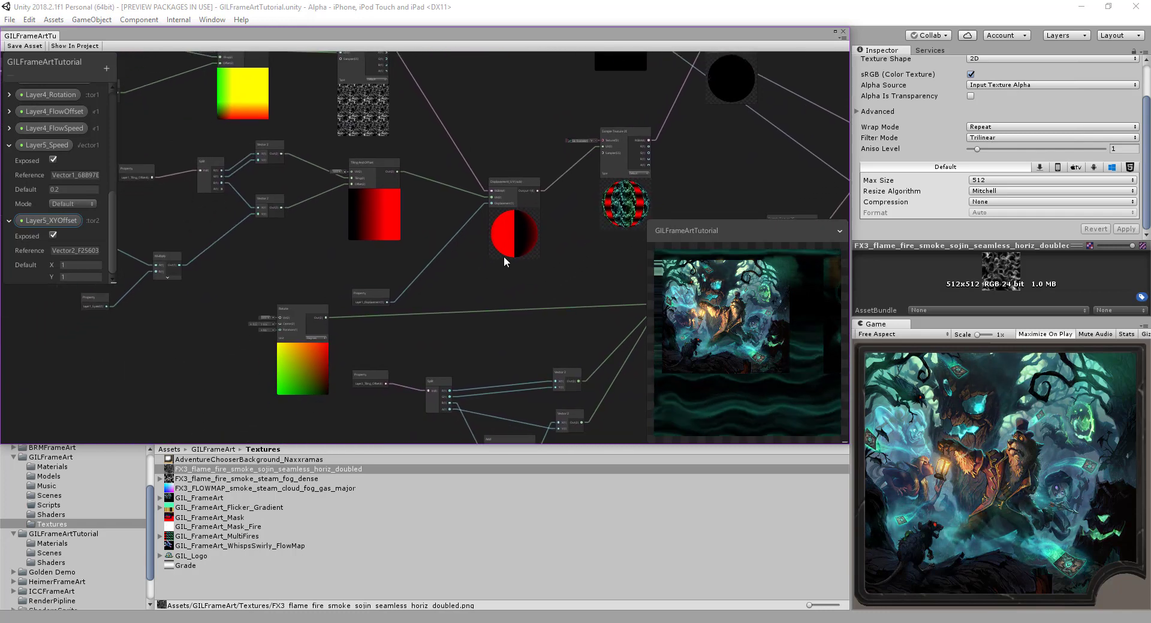
pyautogui.moveTo(573, 259); pyautogui.dragTo(573, 249, button='middle')
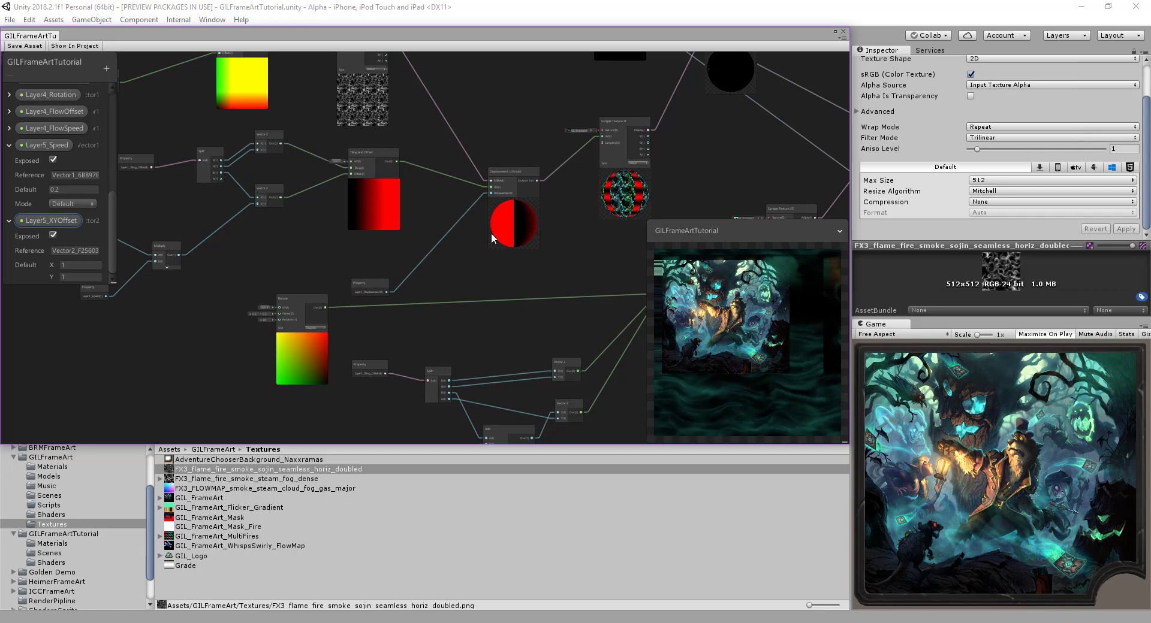
pyautogui.moveTo(255, 235); pyautogui.dragTo(376, 227, button='middle')
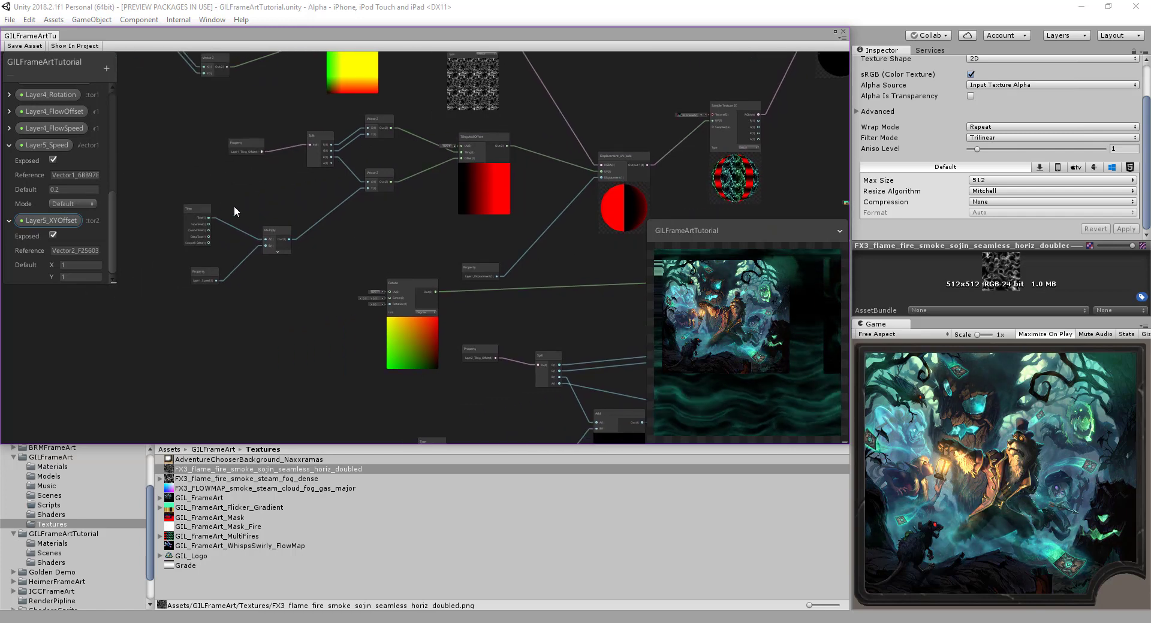
pyautogui.moveTo(278, 182); pyautogui.dragTo(253, 368, button='middle')
pyautogui.moveTo(293, 161); pyautogui.dragTo(380, 321, button='middle')
pyautogui.moveTo(316, 108); pyautogui.dragTo(342, 367, button='middle')
pyautogui.moveTo(510, 82); pyautogui.dragTo(232, 360, button='middle')
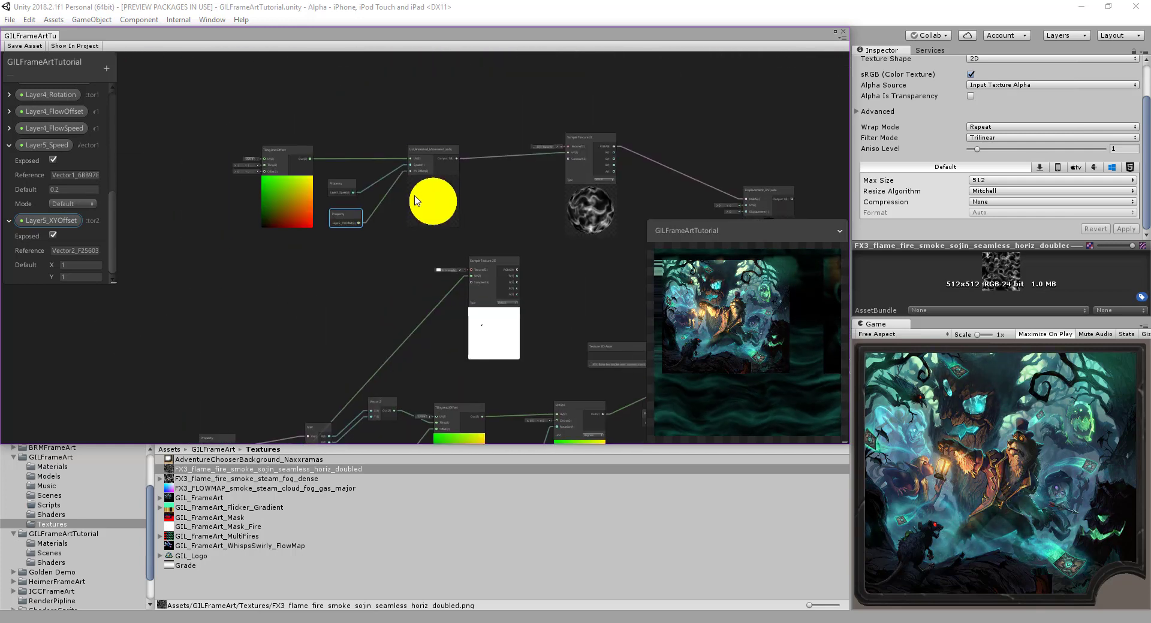
# Step: Review the flame texture chain from Tiling And Offset through UV_Animated_Movement and the sampler to the Displacement_UV node
pyautogui.moveTo(513, 184); pyautogui.dragTo(471, 242, button='middle')
pyautogui.scroll(2, 410, 248)
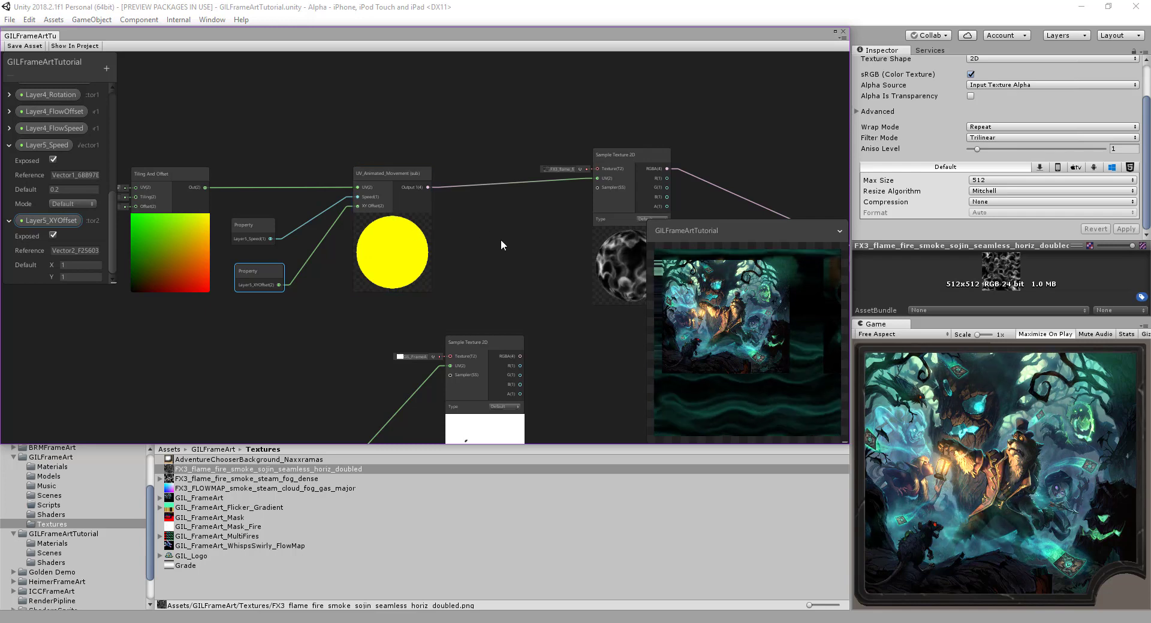
pyautogui.moveTo(513, 252); pyautogui.dragTo(499, 233, button='middle')
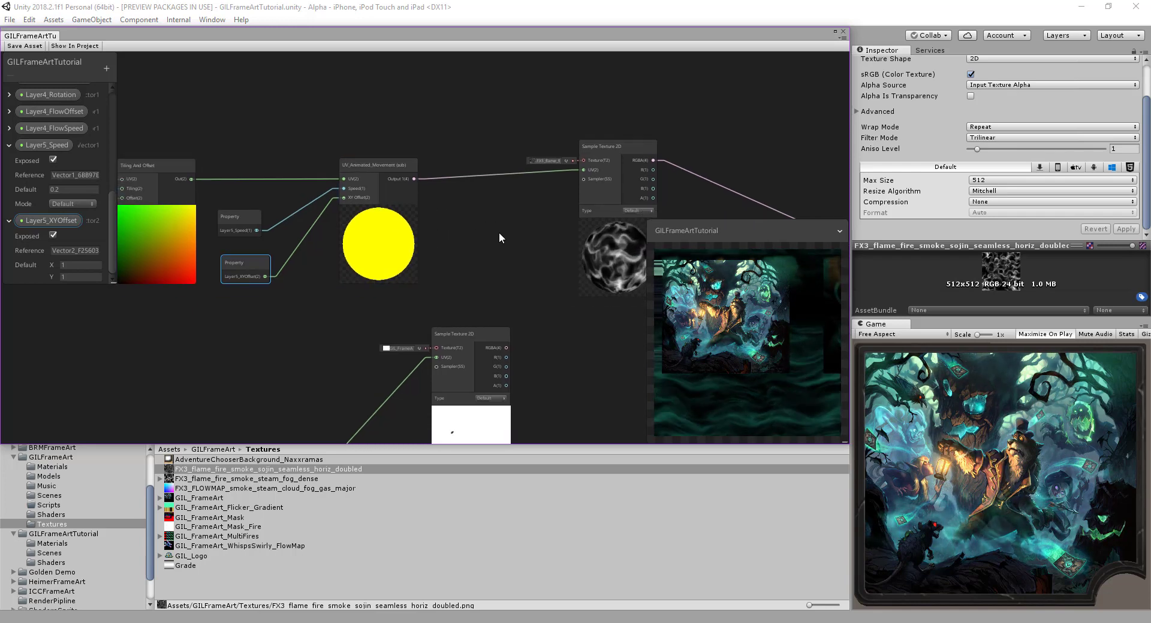
pyautogui.scroll(-1, 499, 233)
pyautogui.moveTo(568, 277); pyautogui.dragTo(413, 226, button='middle')
pyautogui.moveTo(534, 261); pyautogui.dragTo(378, 236, button='middle')
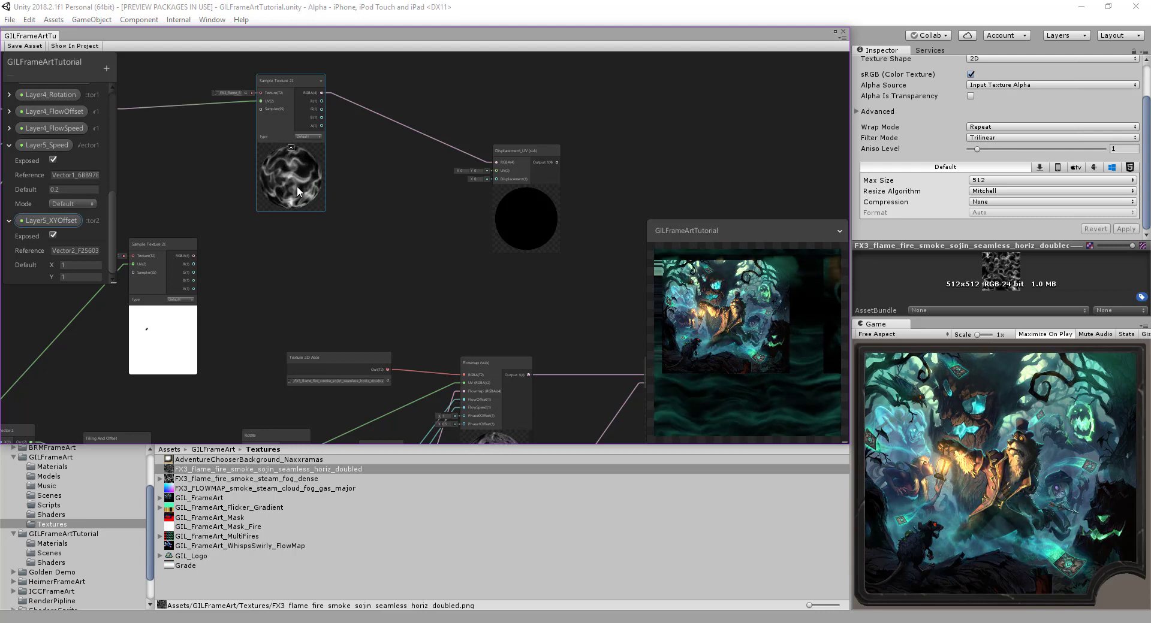
pyautogui.moveTo(316, 282); pyautogui.dragTo(405, 243, button='middle')
pyautogui.scroll(-2, 332, 237)
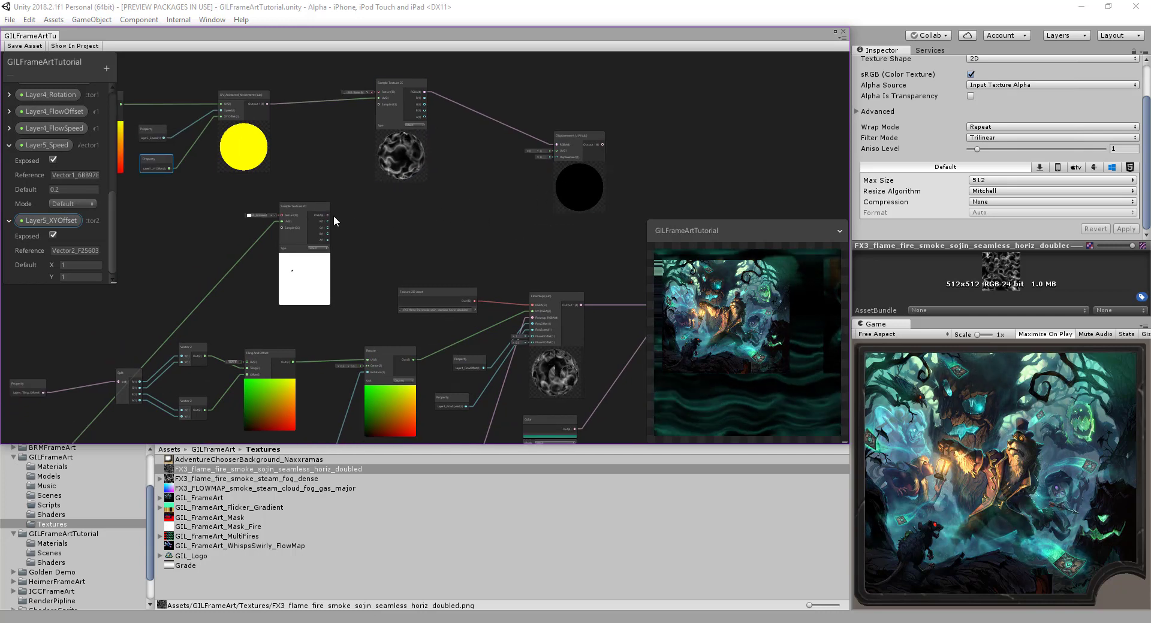
# Step: Move the Displacement_UV node closer to the flame texture sampler
pyautogui.click(304, 242)
pyautogui.moveTo(369, 225); pyautogui.dragTo(268, 214, button='middle')
pyautogui.scroll(2, 357, 217)
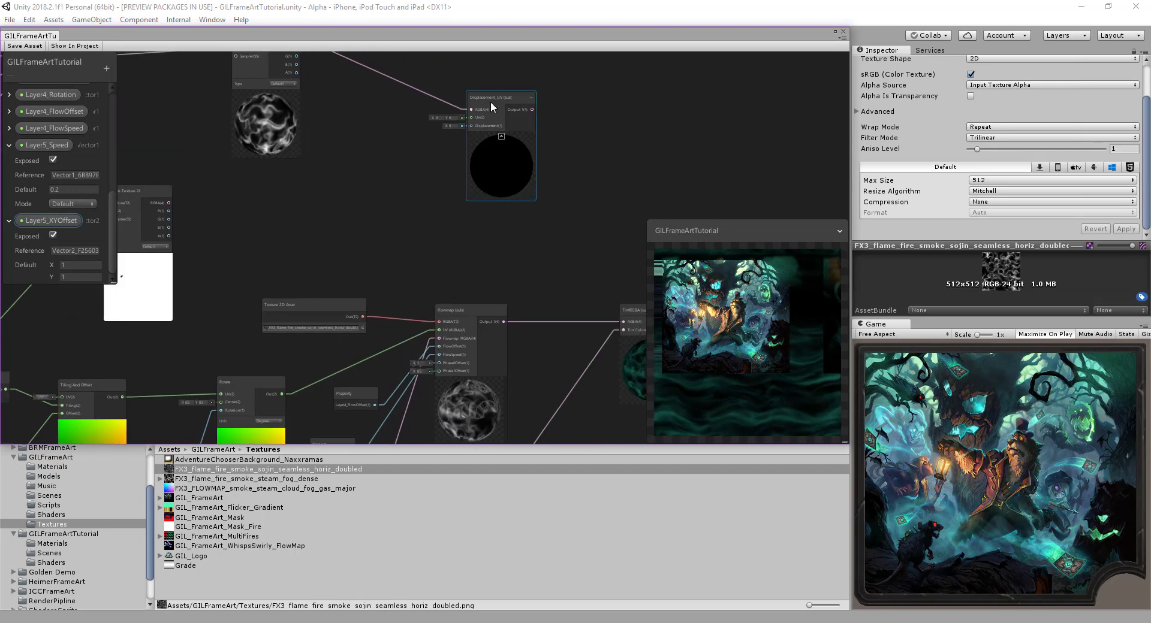
pyautogui.moveTo(485, 106); pyautogui.dragTo(451, 107)
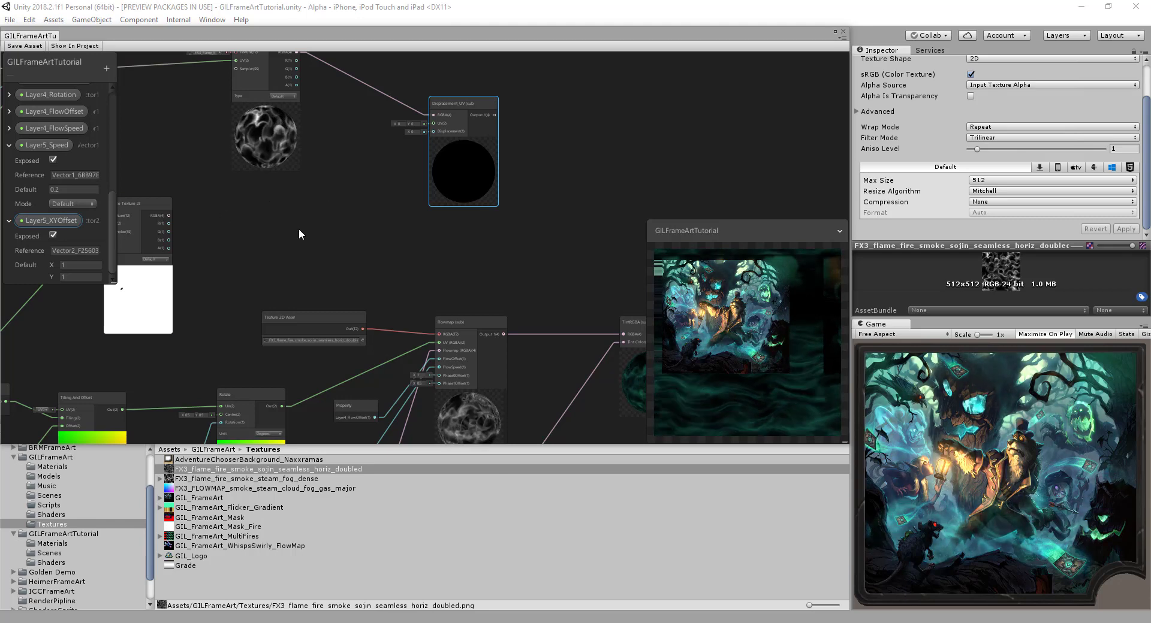
# Step: Connect the shared Tiling And Offset output that feeds the frame art and fire mask samplers to Displacement_UV's UV input
pyautogui.moveTo(341, 221); pyautogui.dragTo(368, 216, button='middle')
pyautogui.scroll(-5, 386, 200)
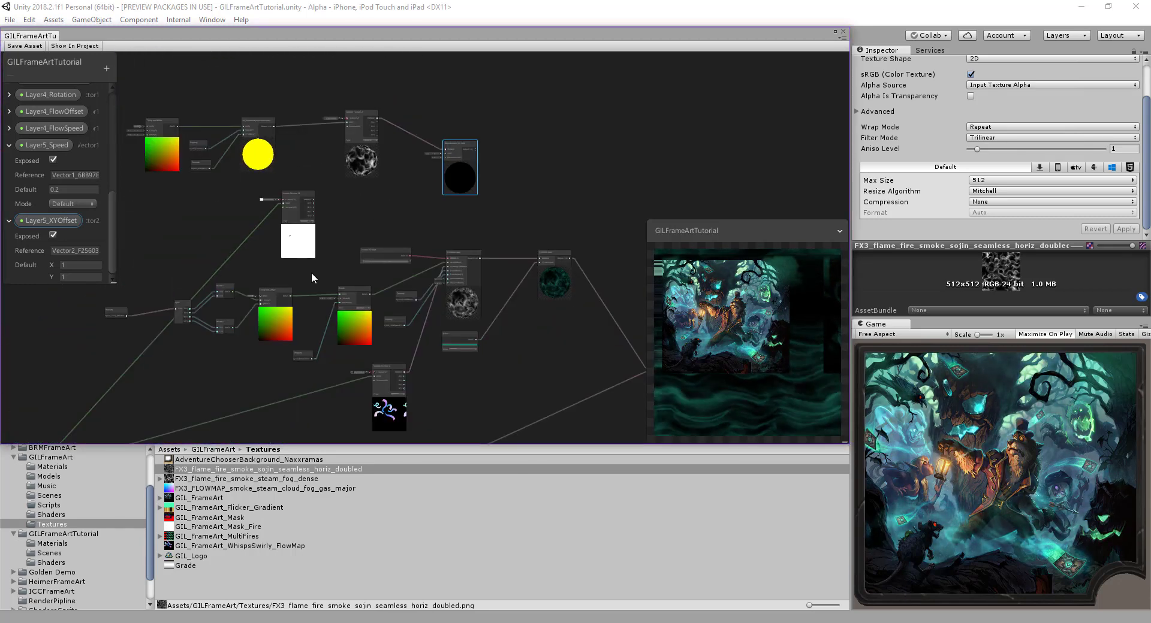
pyautogui.moveTo(321, 272); pyautogui.dragTo(454, 150, button='middle')
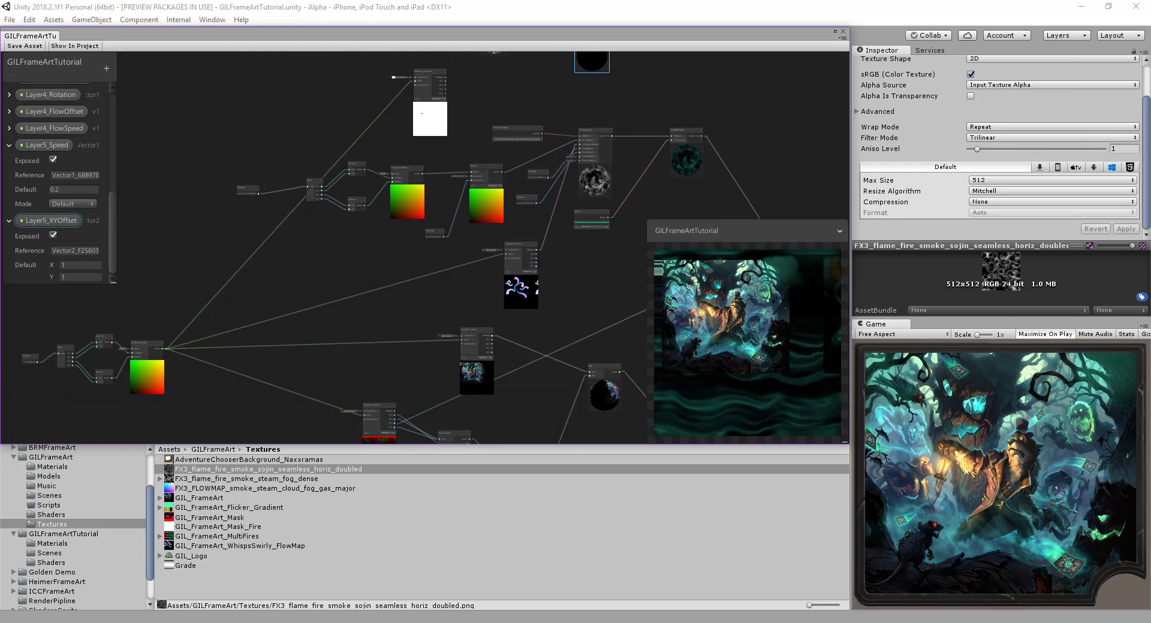
pyautogui.moveTo(285, 214); pyautogui.dragTo(238, 289, button='middle')
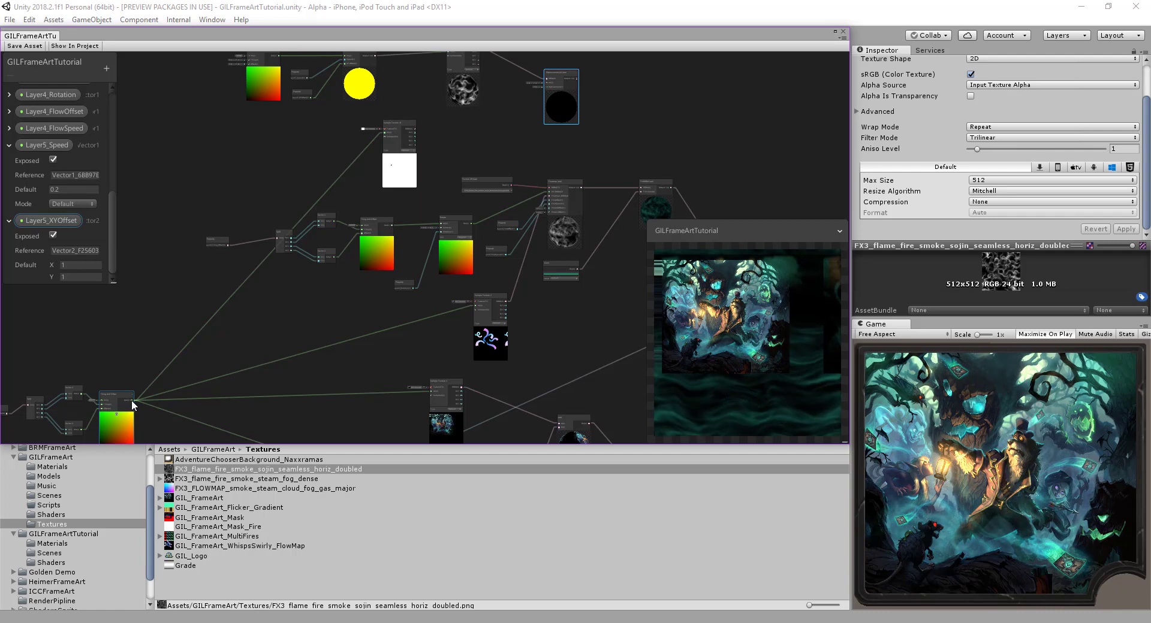
pyautogui.moveTo(210, 380); pyautogui.dragTo(546, 113)
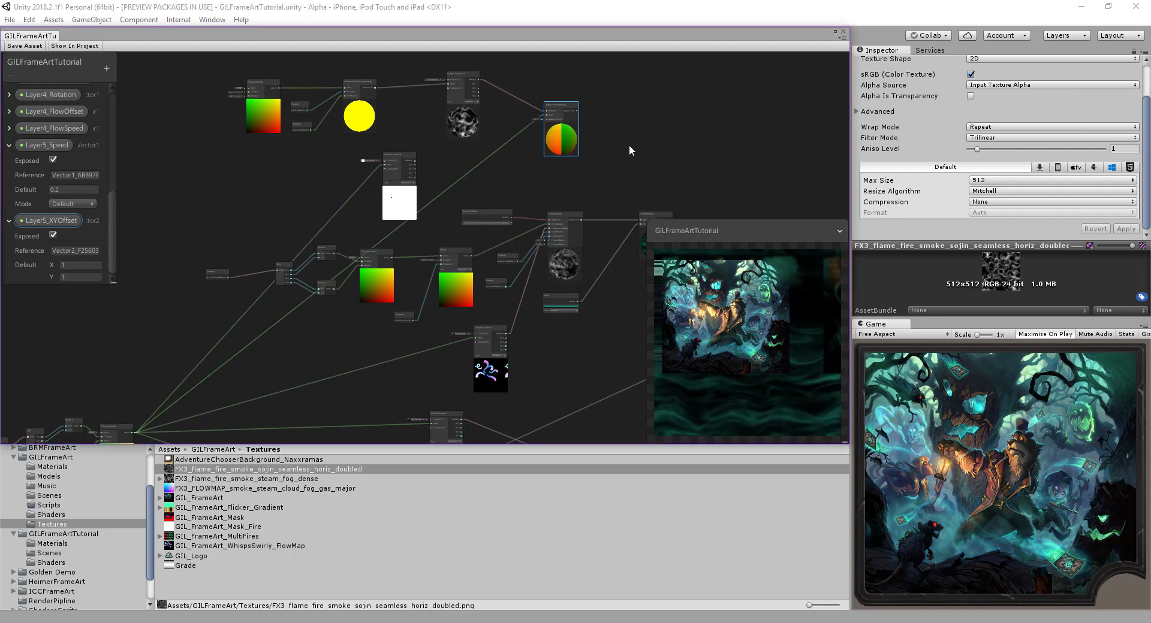
pyautogui.moveTo(590, 164); pyautogui.dragTo(602, 234, button='middle')
pyautogui.scroll(6, 516, 188)
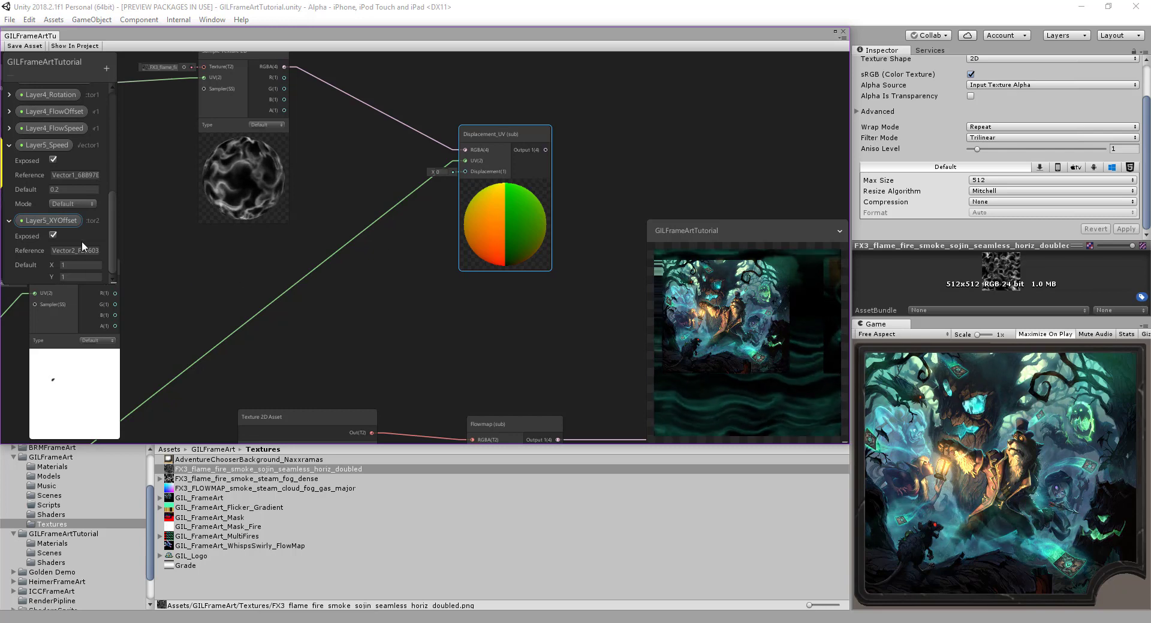
# Step: Collapse the Layer5_Speed and Layer5_XYOffset properties and add a Vector1 property named Layer5_Displacement
pyautogui.click(9, 146)
pyautogui.click(9, 221)
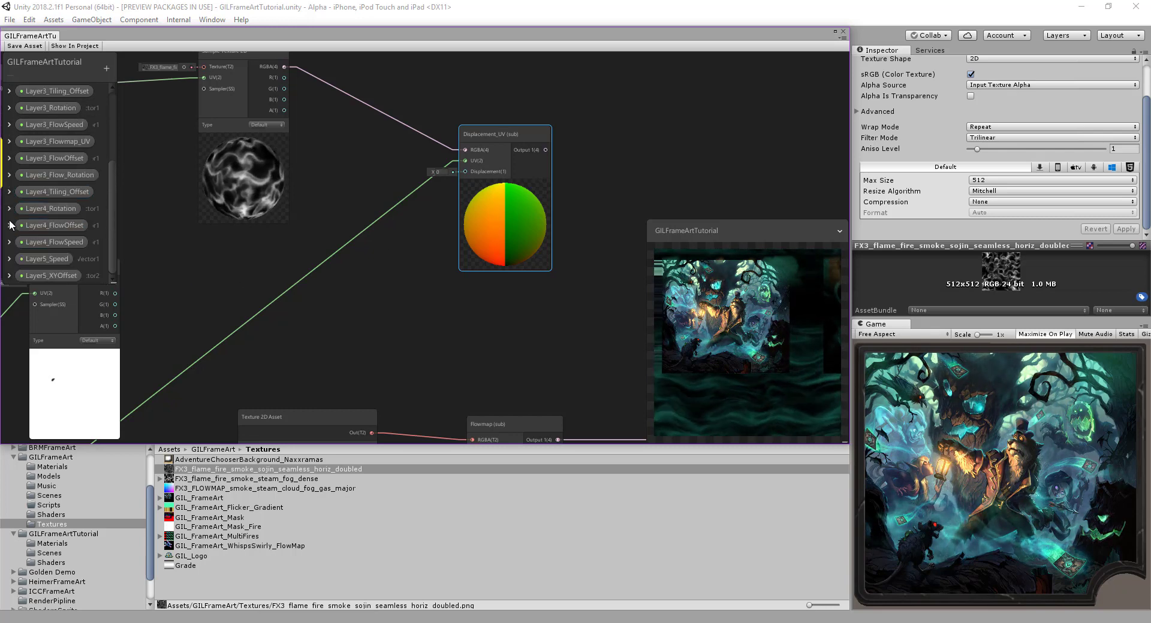
pyautogui.click(106, 69)
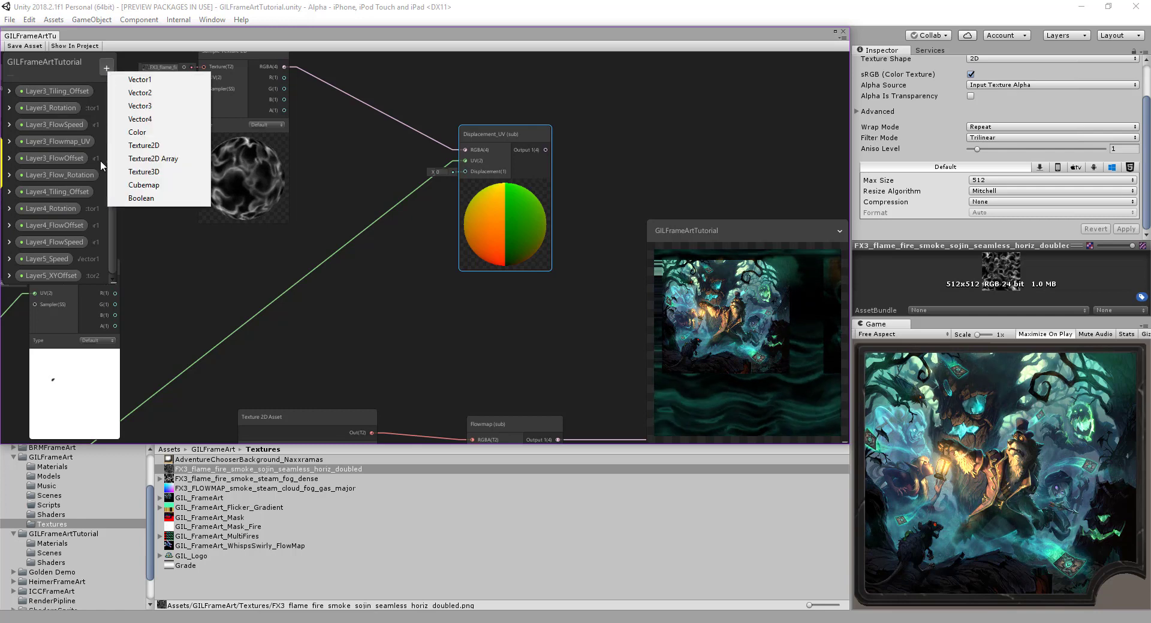
pyautogui.click(150, 93)
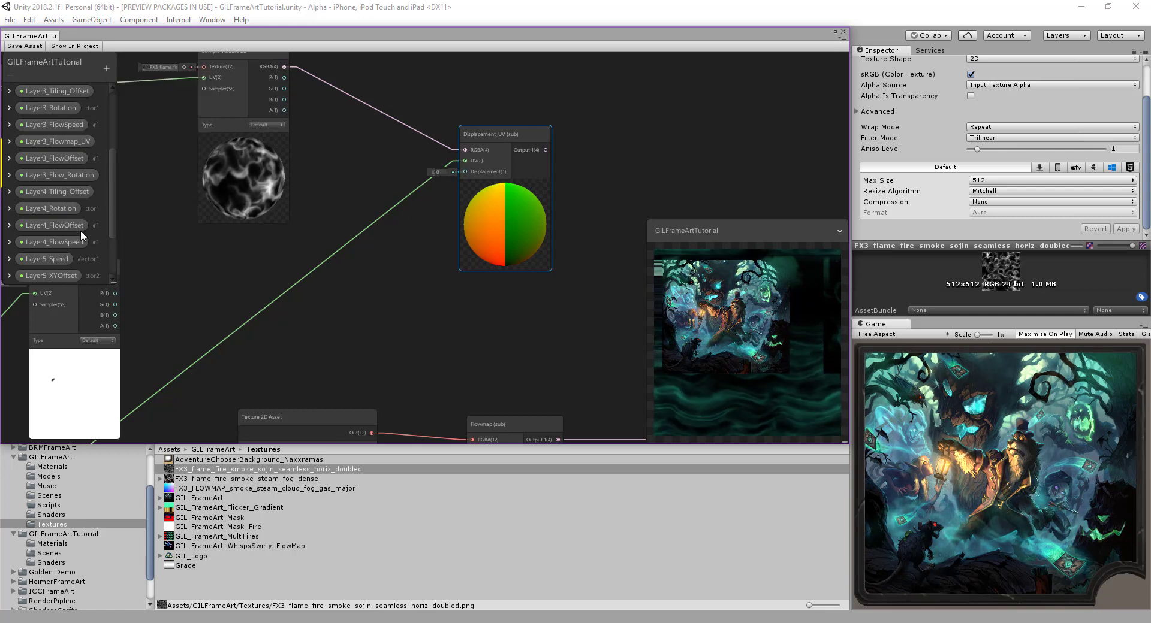
pyautogui.scroll(-5, 69, 232)
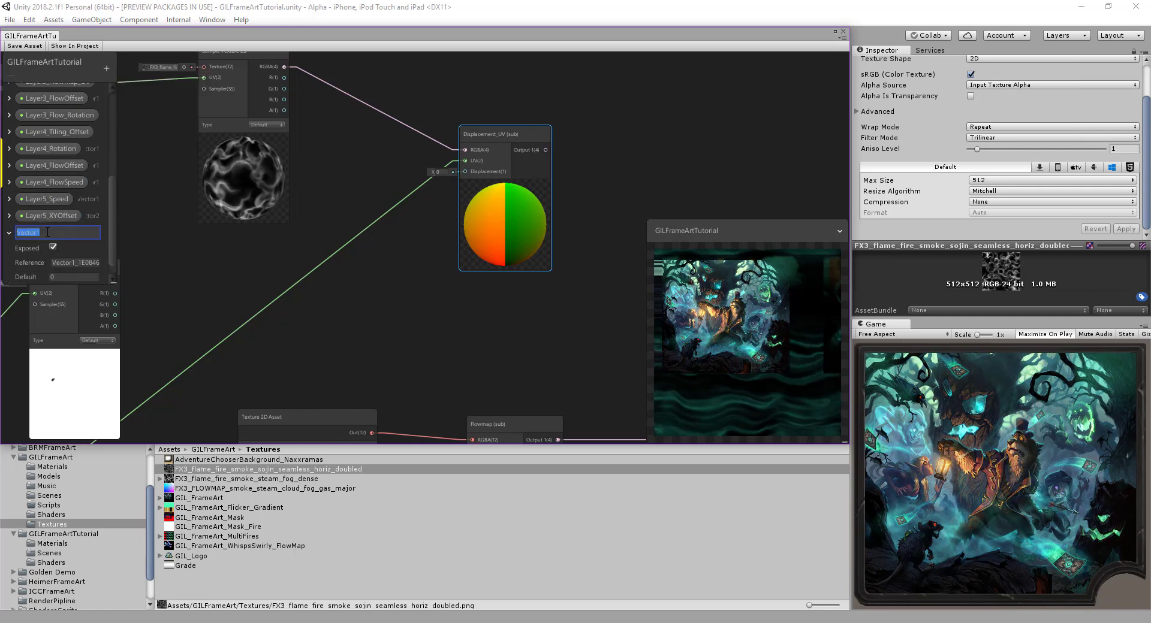
pyautogui.write('Layer45')
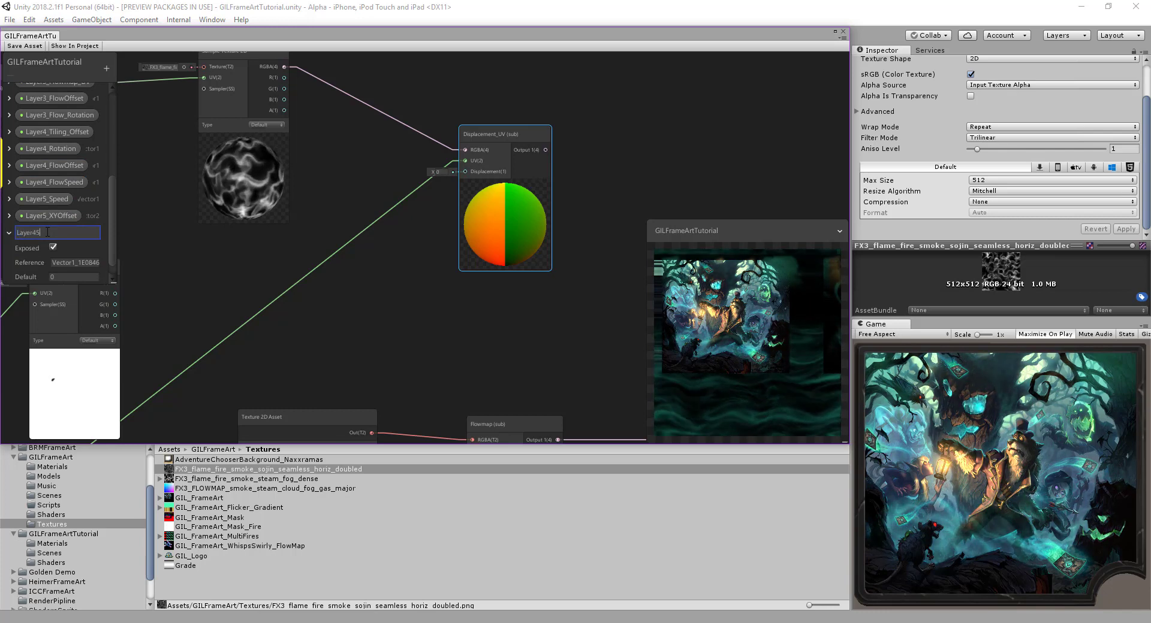
pyautogui.write('_')
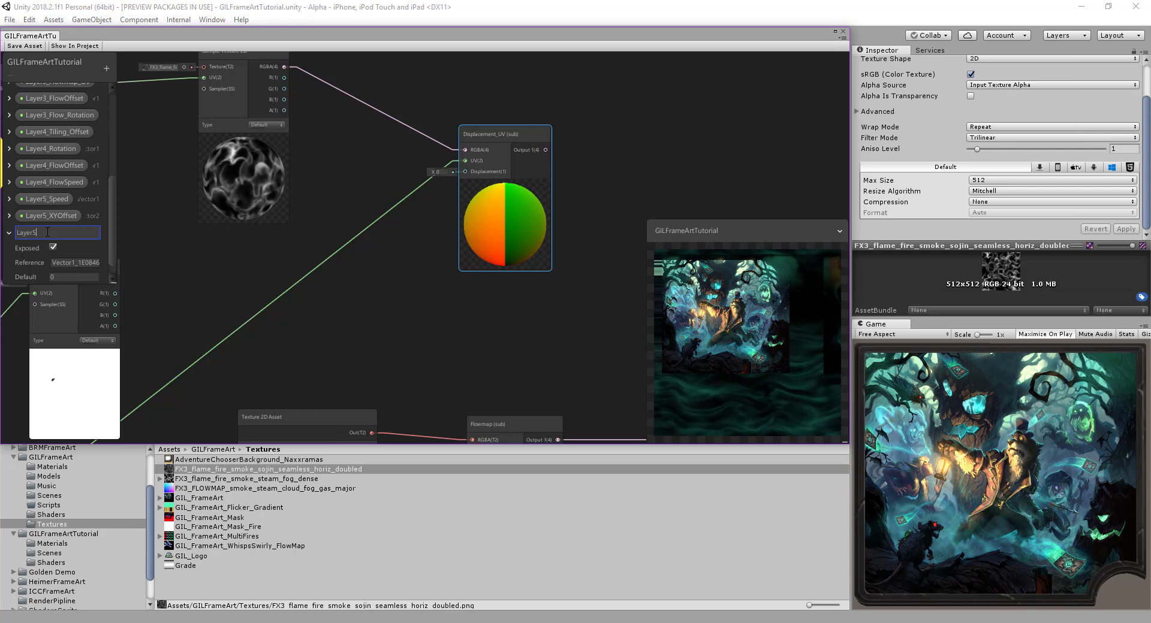
pyautogui.write('Di')
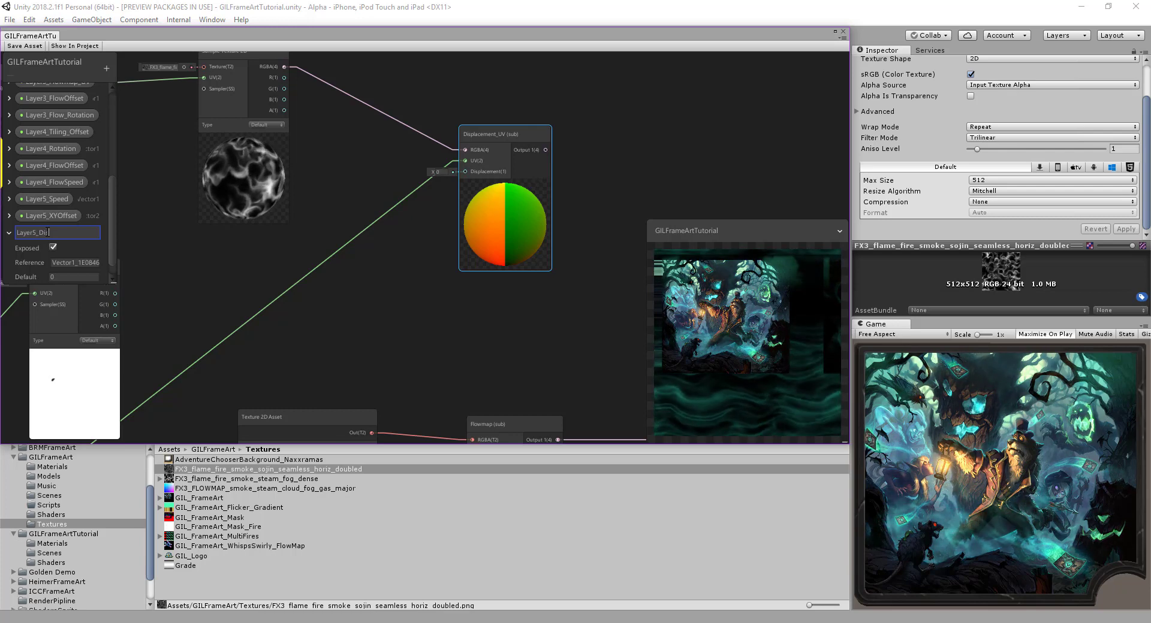
pyautogui.write('sp')
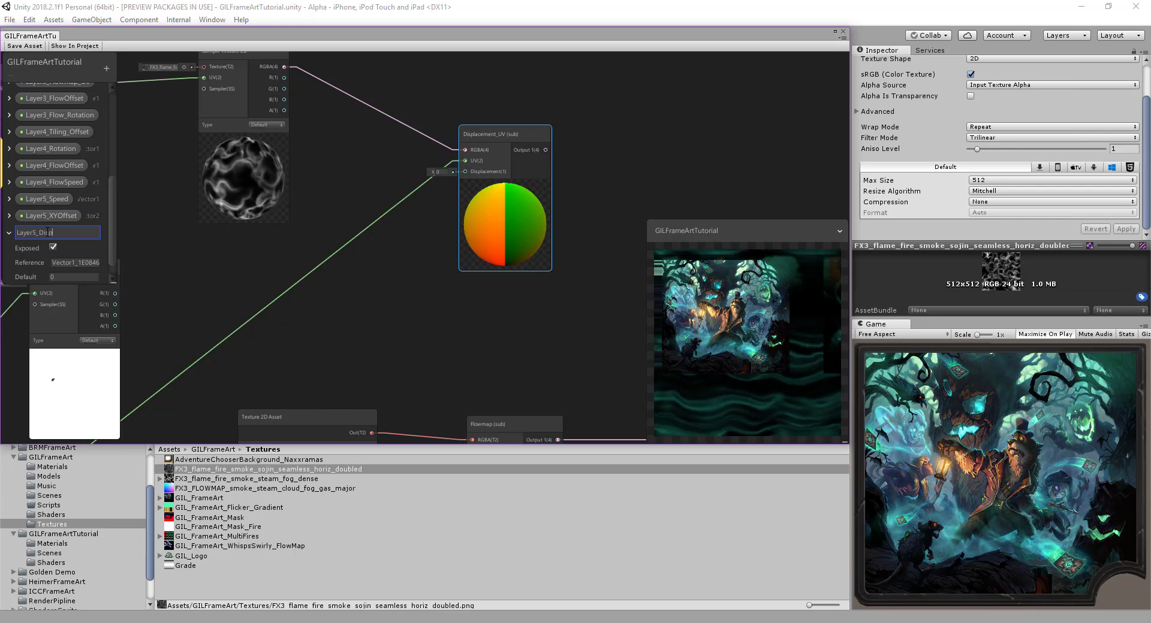
pyautogui.write('_')
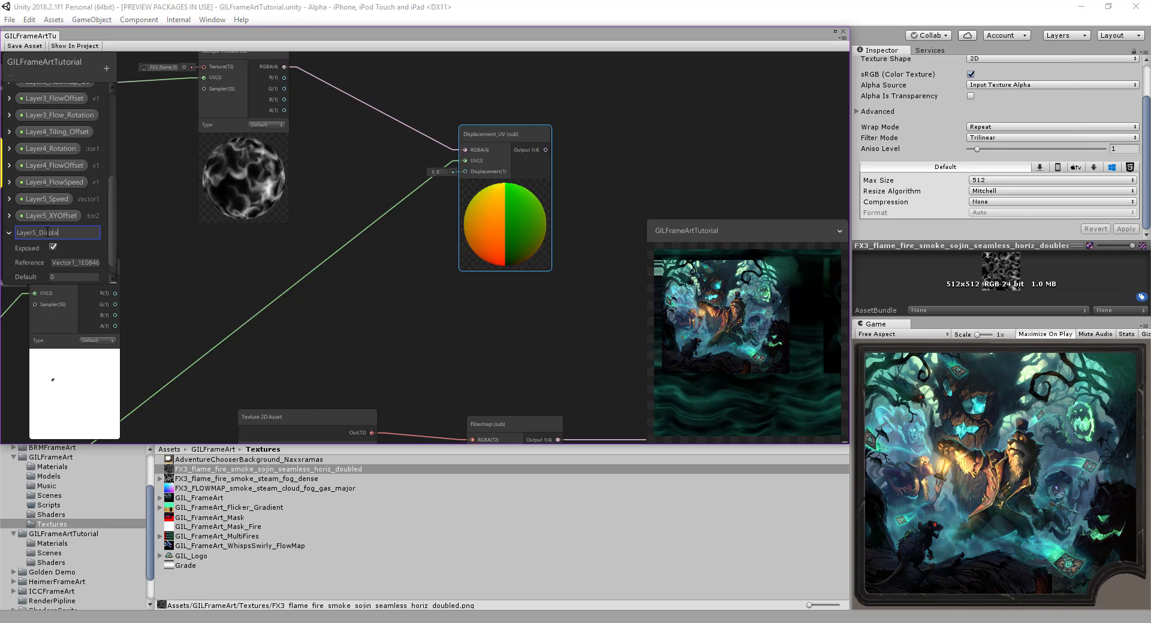
pyautogui.press('BackSpace')
pyautogui.press('BackSpace')
pyautogui.press('BackSpace')
pyautogui.press('BackSpace')
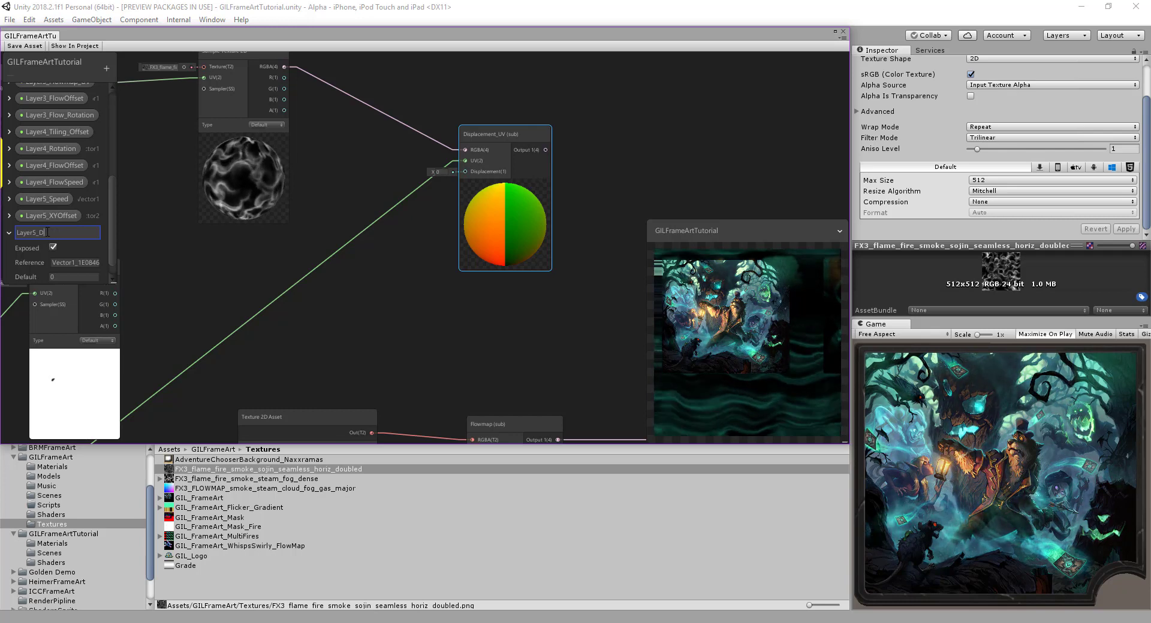
pyautogui.write('sp')
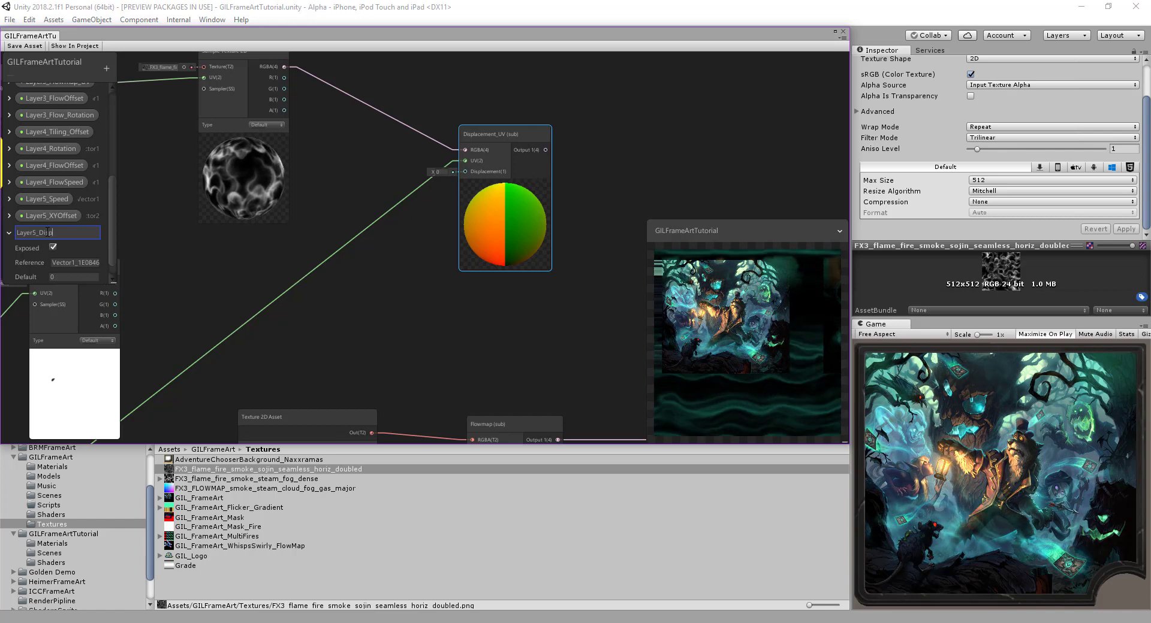
pyautogui.write('lacement')
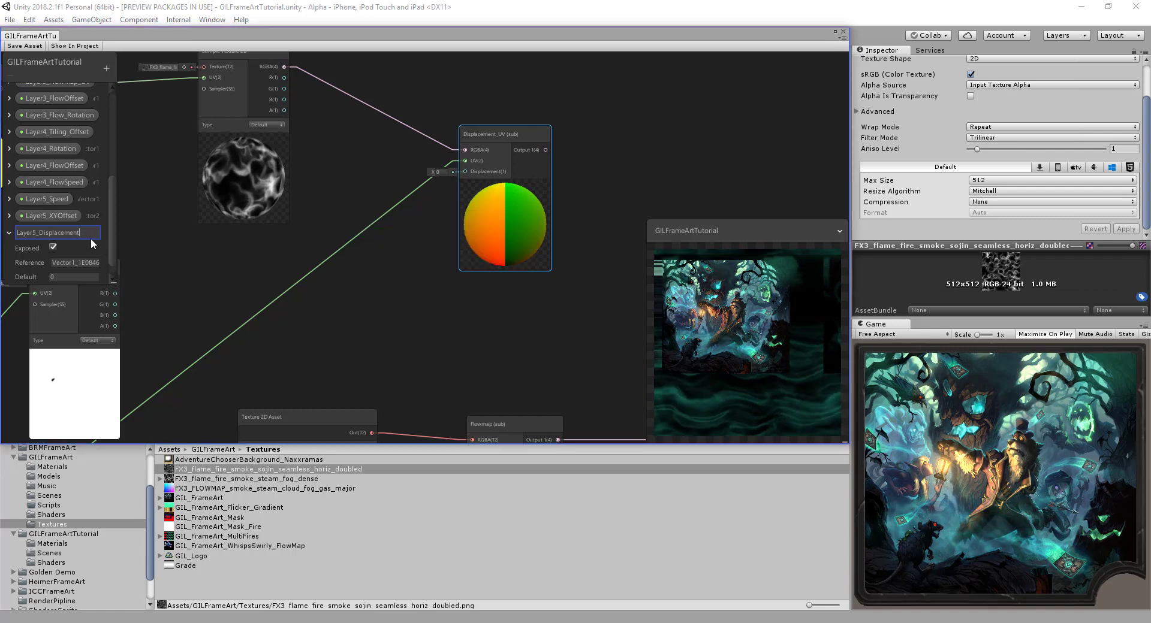
# Step: Place the Layer5_Displacement property in the graph and connect it to Displacement_UV's Displacement input
pyautogui.moveTo(56, 231); pyautogui.dragTo(340, 197)
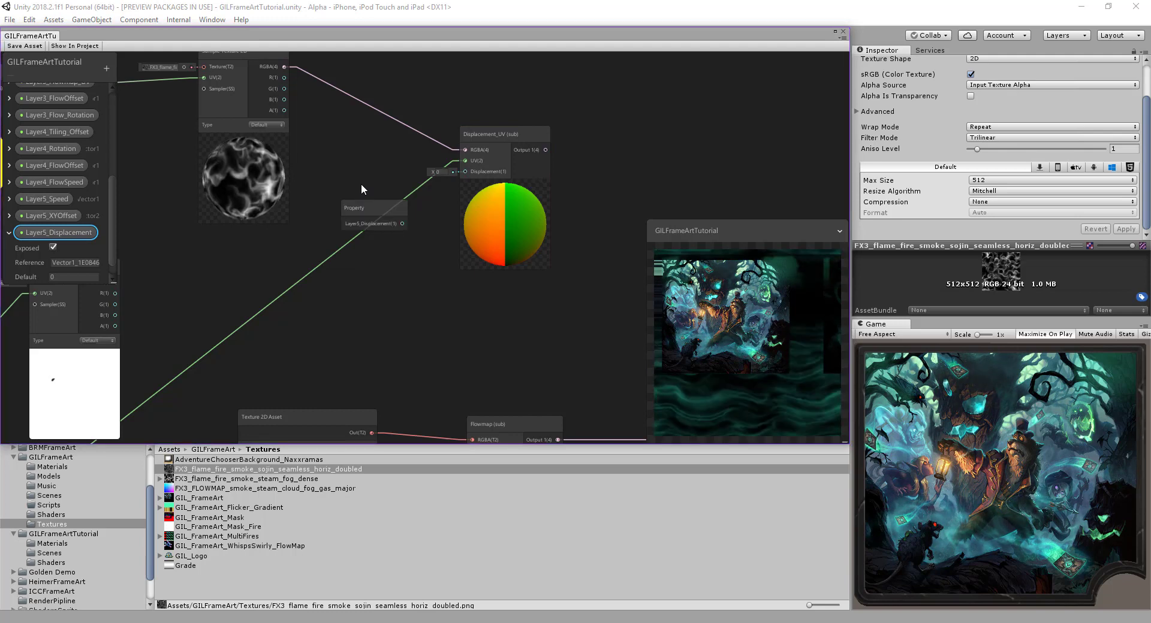
pyautogui.moveTo(403, 224); pyautogui.dragTo(464, 171)
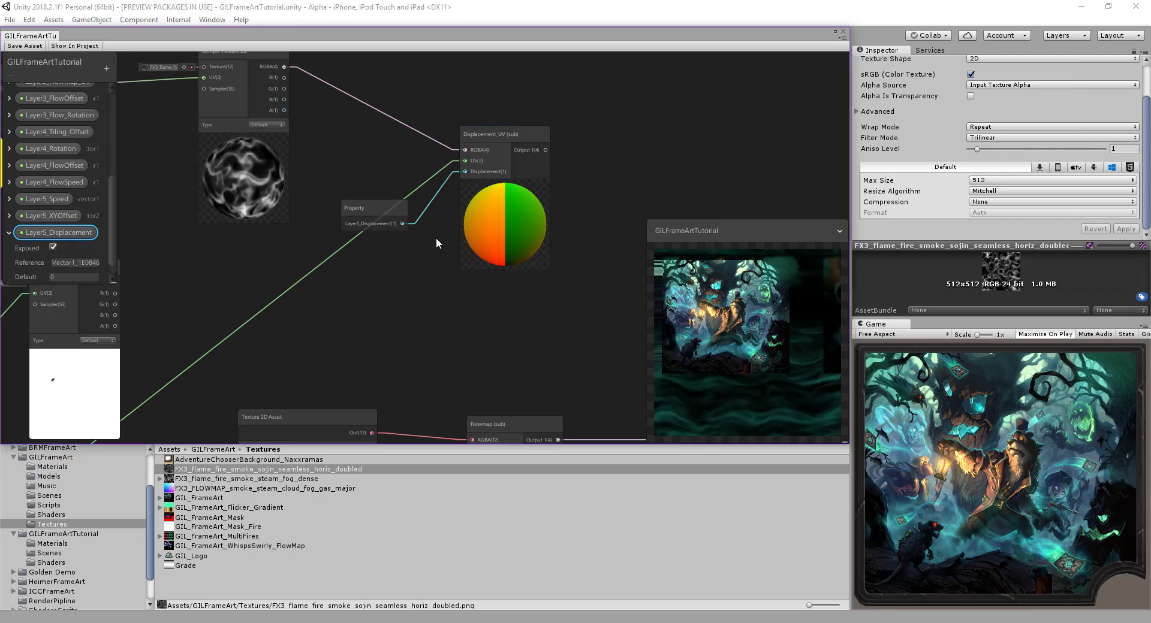
# Step: Examine the graph layout between the Displacement_UV chain, the flowmap chain and the frame art sampler
pyautogui.scroll(-4, 437, 237)
pyautogui.moveTo(535, 296); pyautogui.dragTo(454, 207, button='middle')
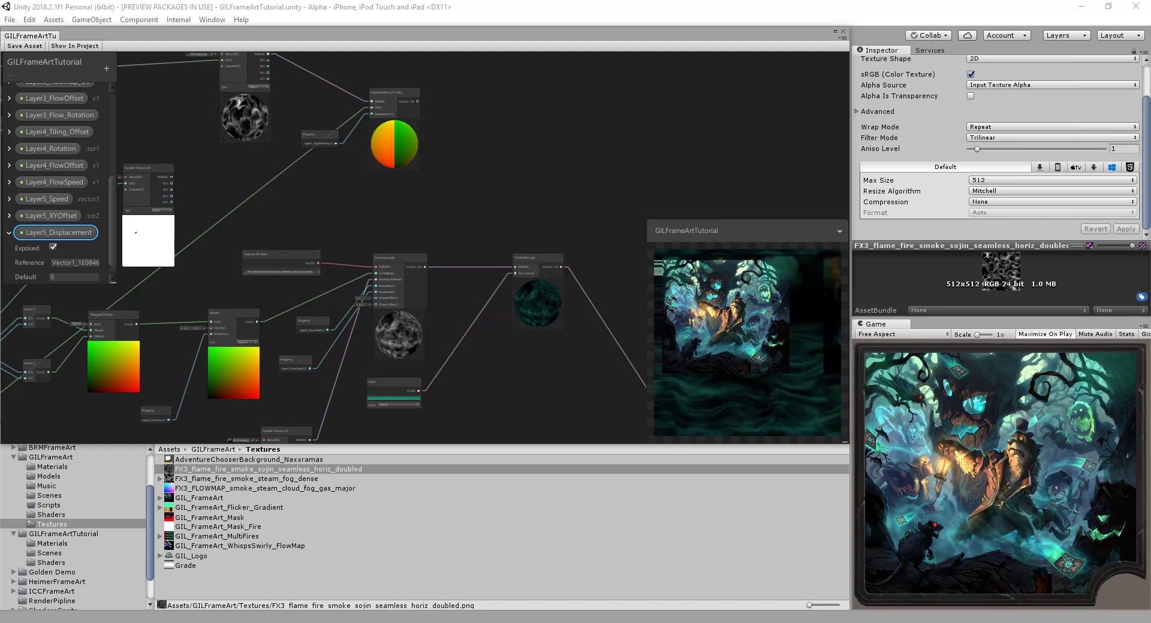
pyautogui.moveTo(465, 227); pyautogui.dragTo(513, 145, button='middle')
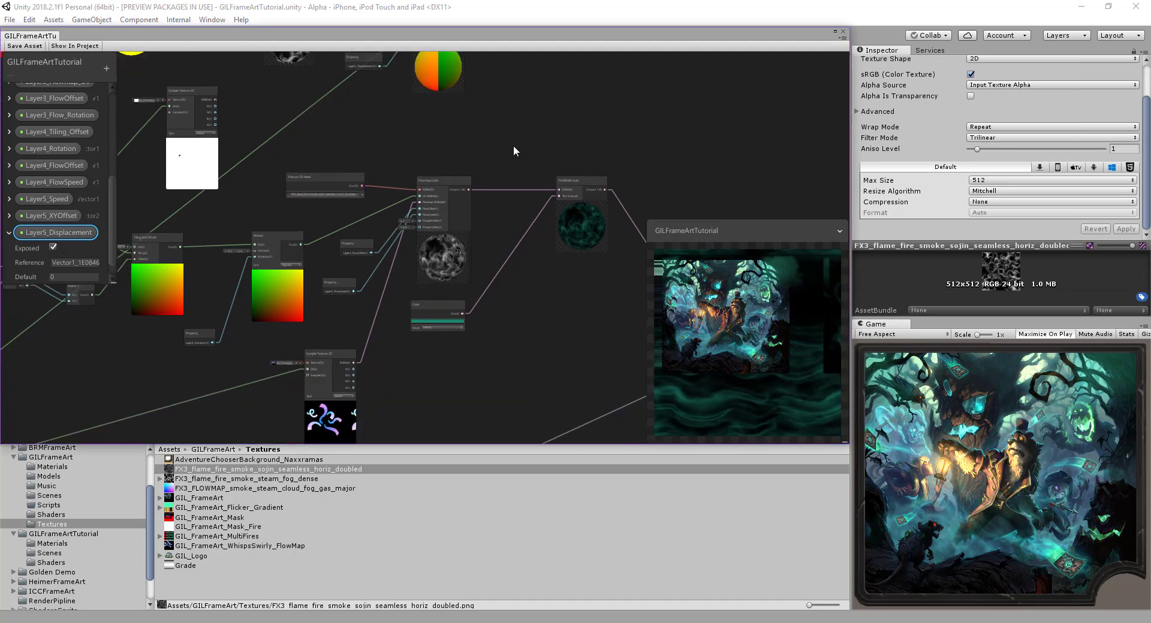
pyautogui.scroll(-1, 507, 295)
pyautogui.moveTo(550, 311); pyautogui.dragTo(615, 233, button='middle')
pyautogui.scroll(-2, 561, 259)
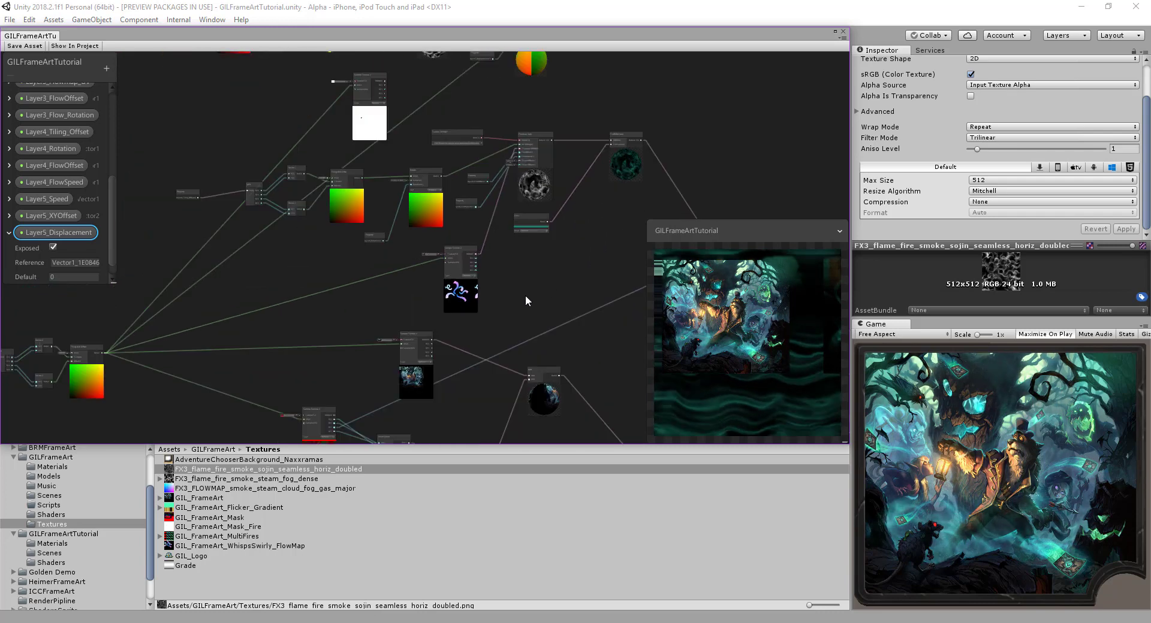
pyautogui.moveTo(568, 263); pyautogui.dragTo(497, 335, button='middle')
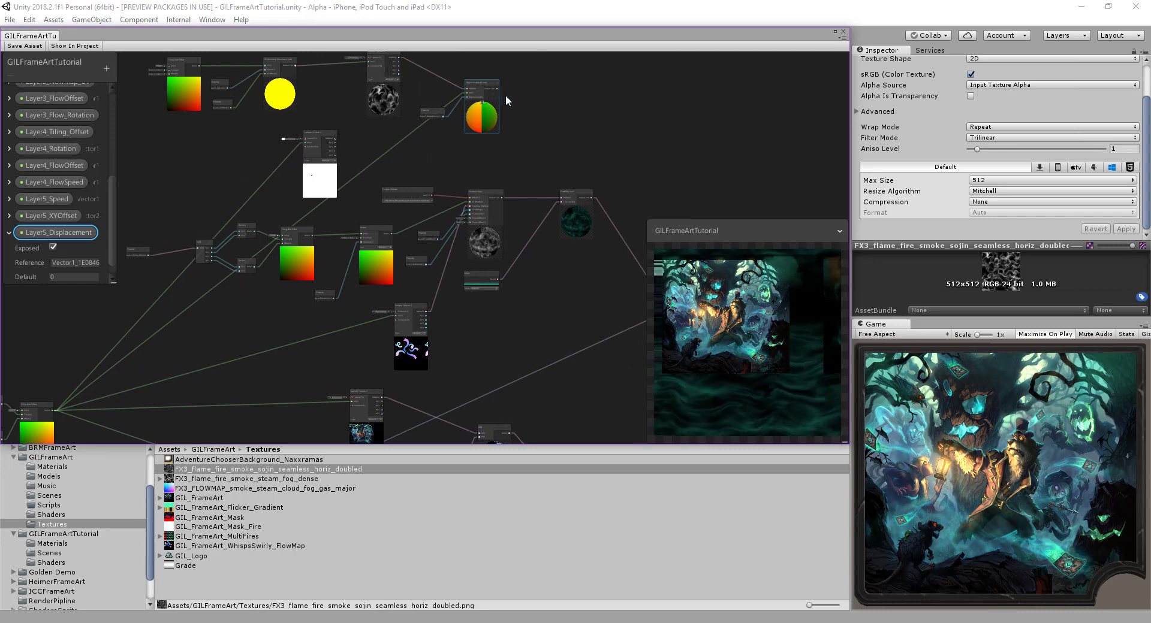
pyautogui.moveTo(504, 96); pyautogui.dragTo(473, 175, button='middle')
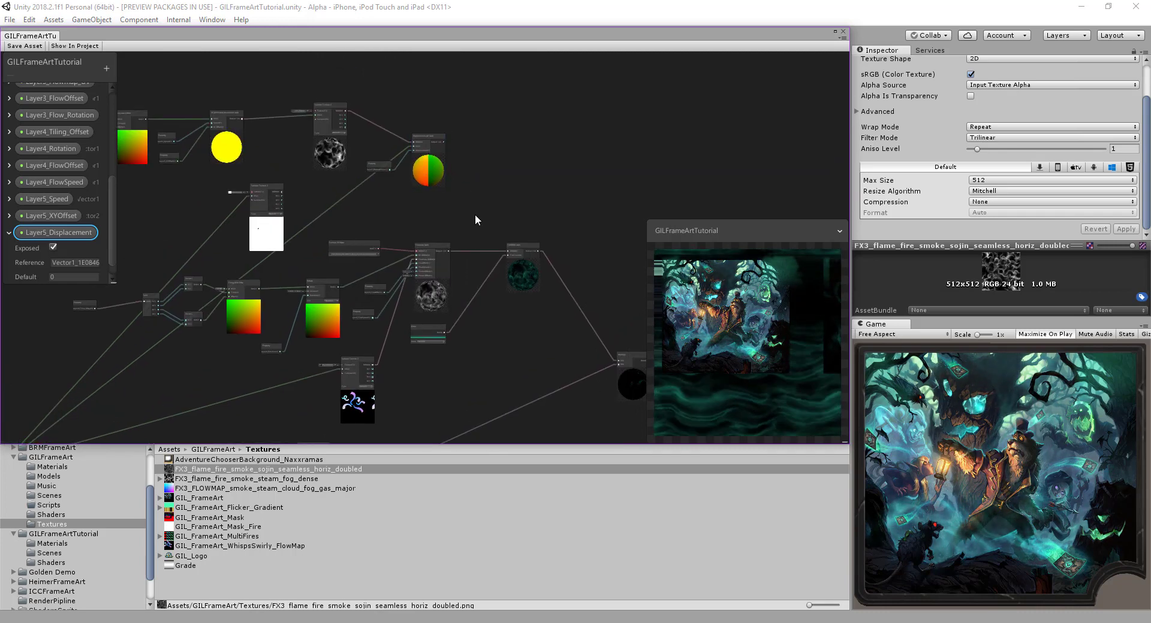
pyautogui.moveTo(475, 214)
pyautogui.mouseDown(button='middle')
pyautogui.moveTo(498, 187)
pyautogui.moveTo(476, 227)
pyautogui.mouseUp(button='middle')
pyautogui.scroll(-1, 489, 319)
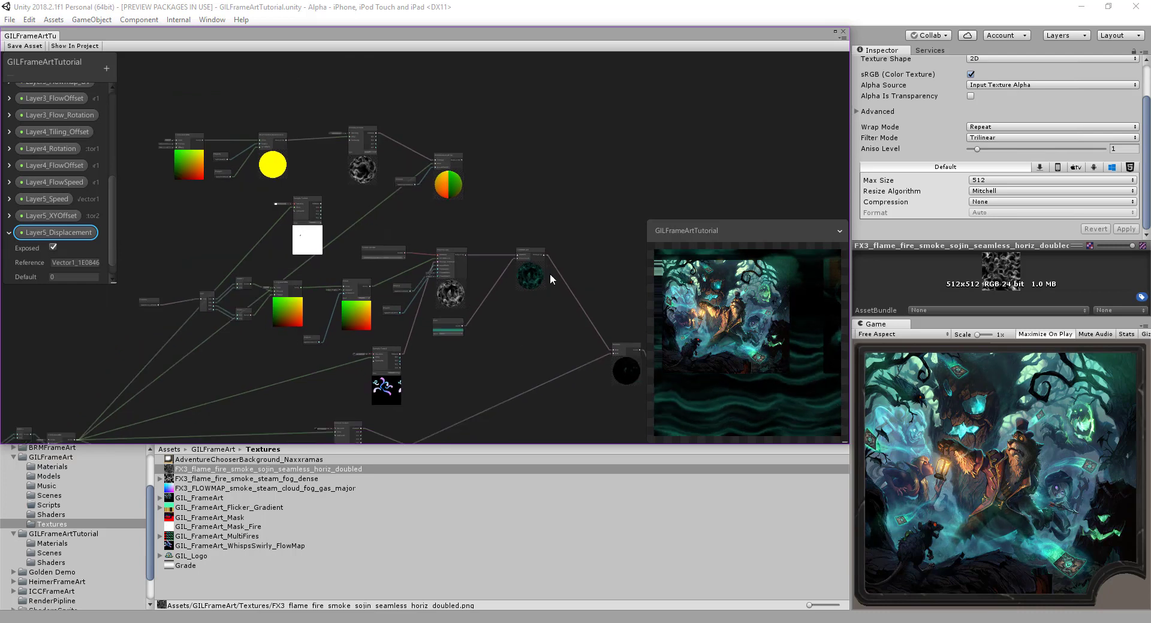
pyautogui.moveTo(549, 273); pyautogui.dragTo(606, 193, button='middle')
pyautogui.moveTo(527, 265); pyautogui.dragTo(542, 220, button='middle')
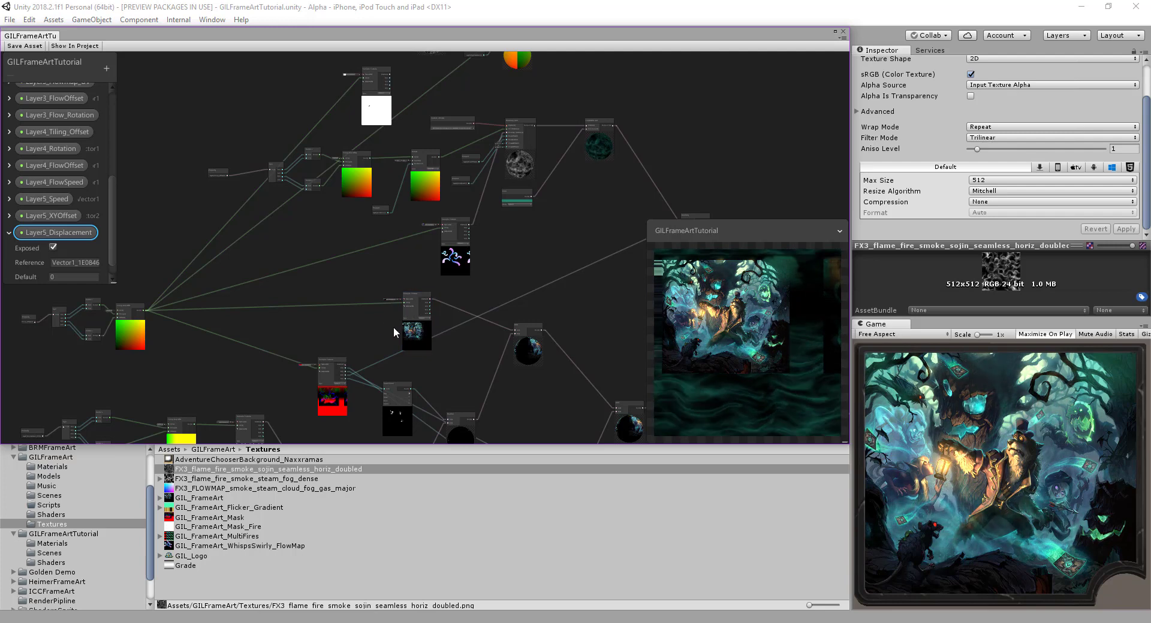
pyautogui.scroll(4, 371, 329)
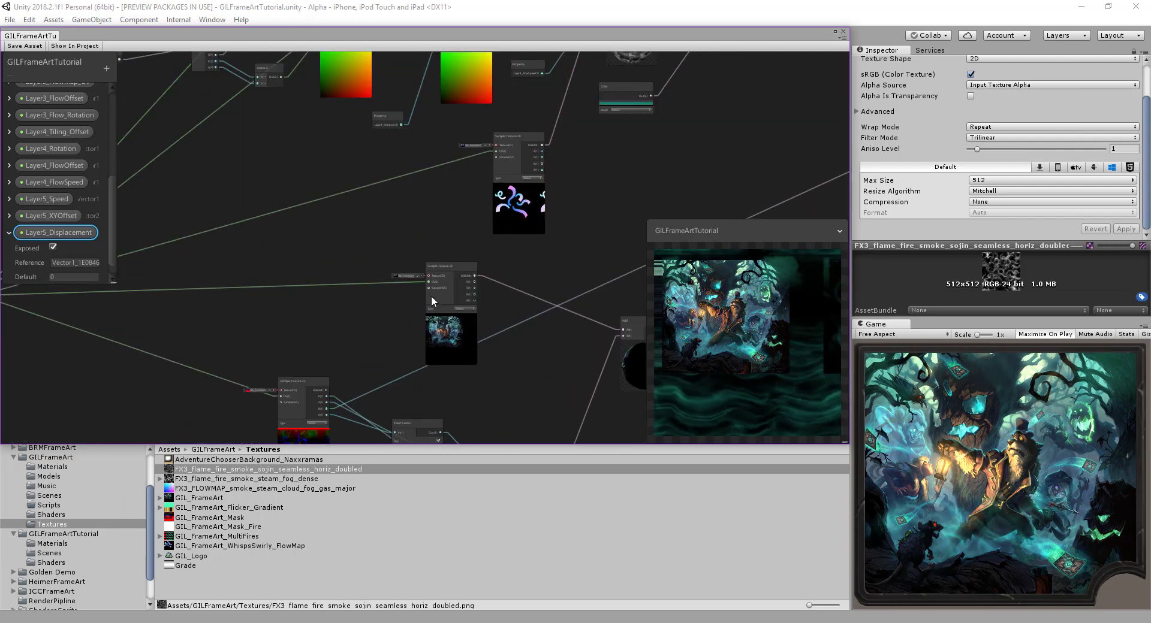
pyautogui.scroll(-6, 510, 288)
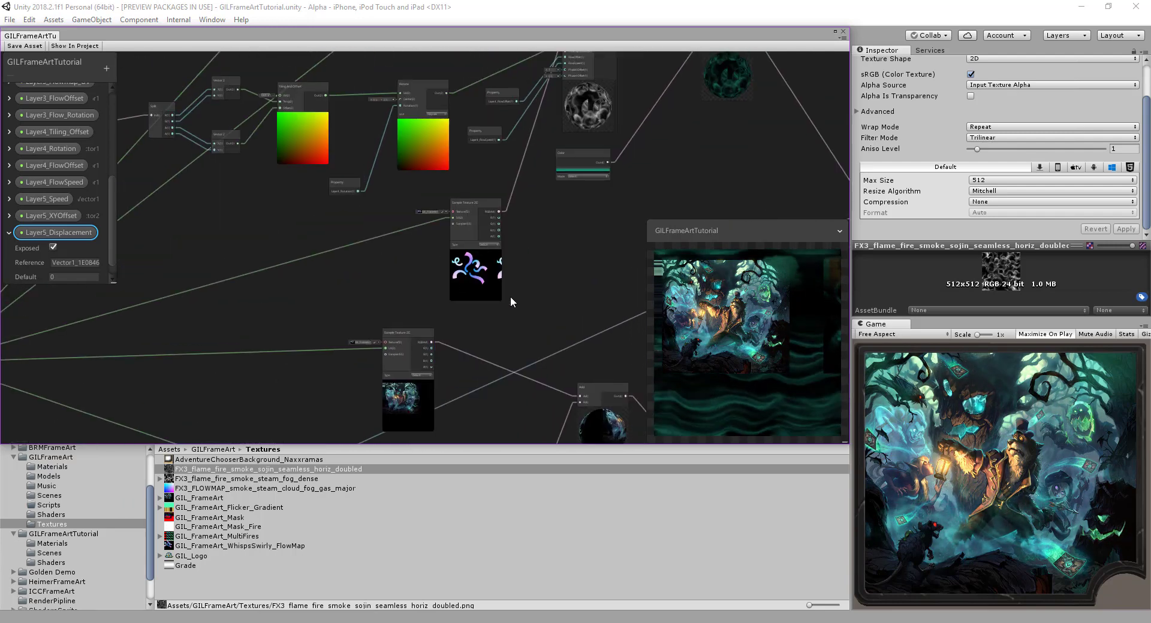
pyautogui.moveTo(558, 281); pyautogui.dragTo(556, 302, button='middle')
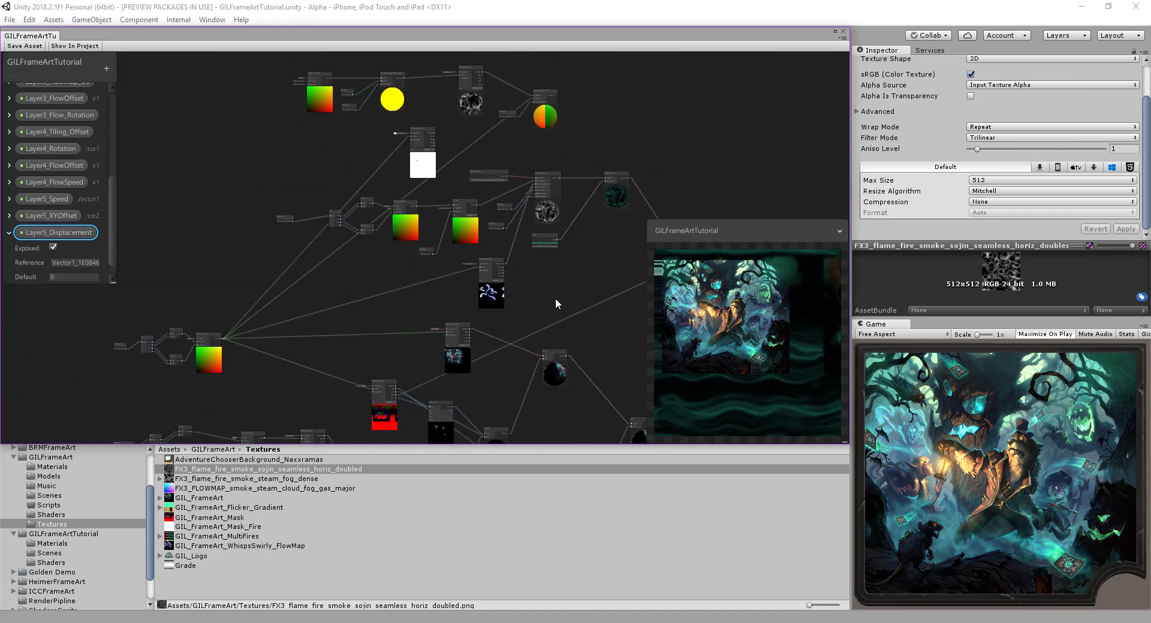
# Step: Move the flame displacement chain and the fire mask sampler together to the free space near the frame art sampler
pyautogui.moveTo(286, 71); pyautogui.dragTo(564, 143)
pyautogui.moveTo(427, 140); pyautogui.dragTo(223, 216)
pyautogui.moveTo(311, 289); pyautogui.dragTo(355, 200, button='middle')
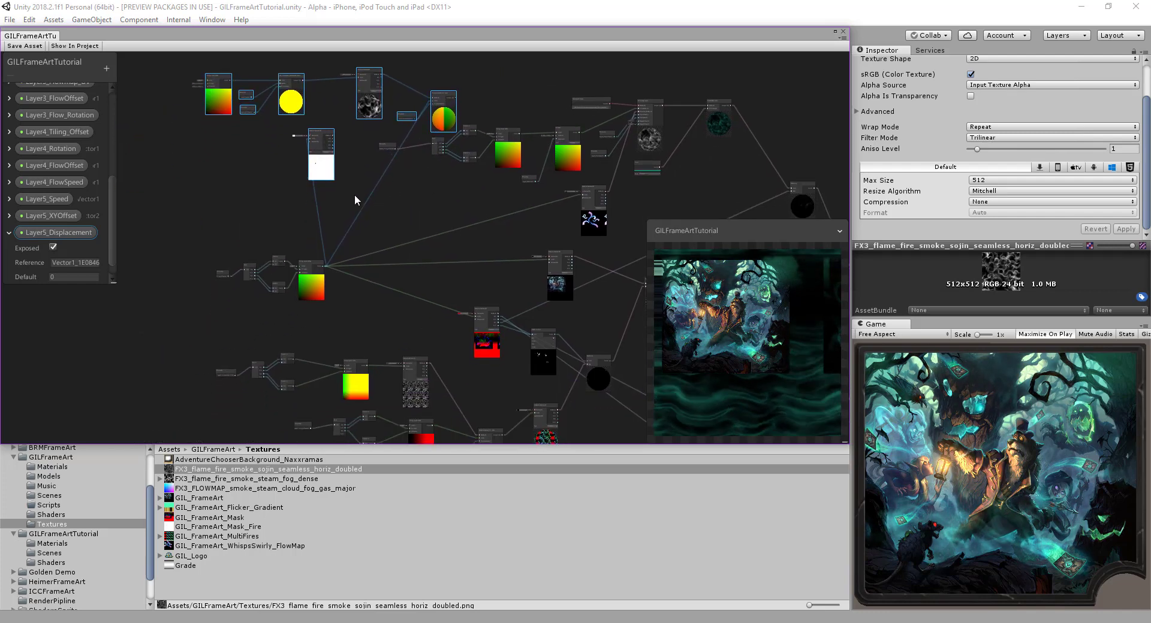
pyautogui.moveTo(316, 171); pyautogui.dragTo(387, 273)
pyautogui.click(458, 249)
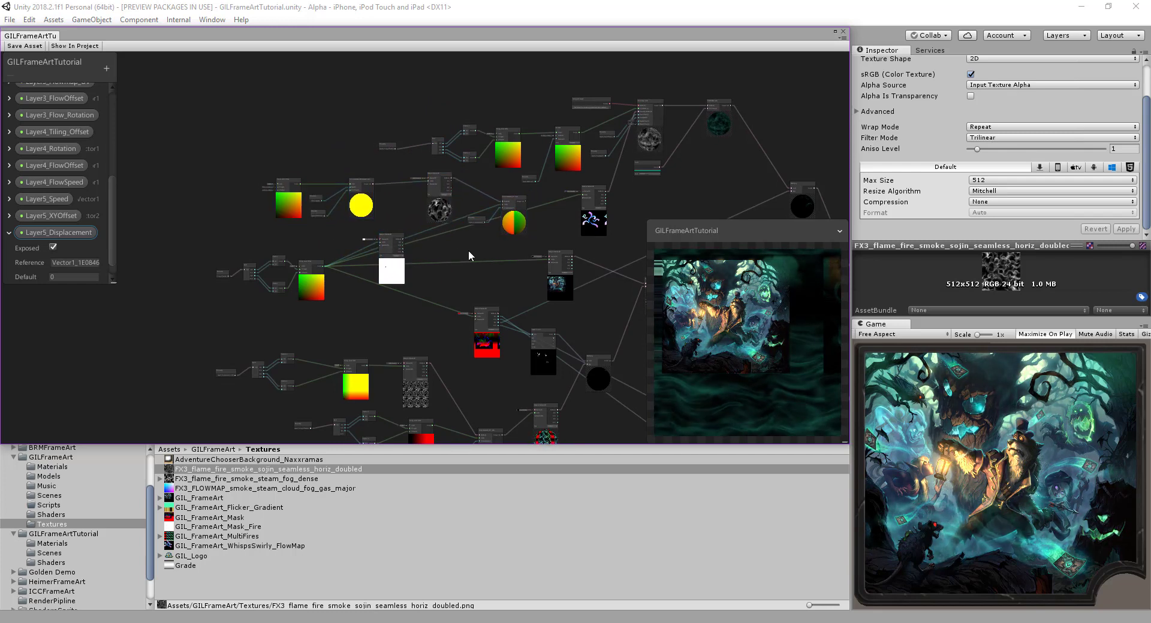
# Step: Shift the frame art Sample Texture 2D node slightly aside and connect Displacement_UV's output to its UV input
pyautogui.moveTo(533, 254); pyautogui.dragTo(310, 224, button='middle')
pyautogui.scroll(1, 380, 239)
pyautogui.moveTo(330, 228); pyautogui.dragTo(358, 227)
pyautogui.scroll(1, 302, 213)
pyautogui.scroll(3, 302, 214)
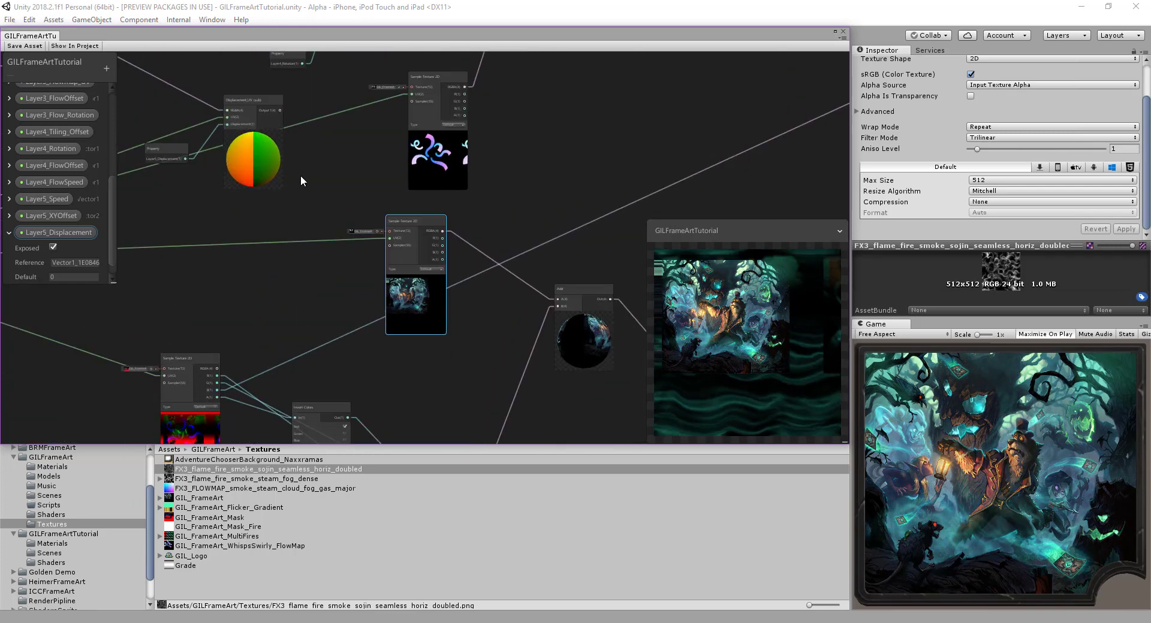
pyautogui.moveTo(280, 110); pyautogui.dragTo(389, 239)
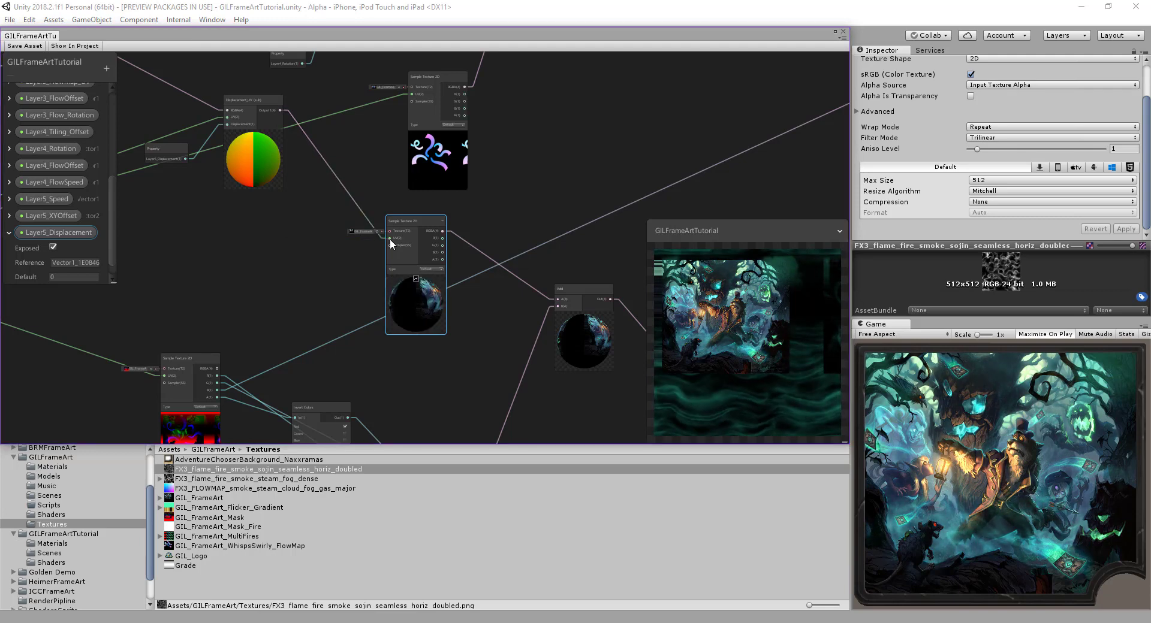
# Step: Move the whole flowmap chain, including its tiling, rotation, color and swirl texture nodes, up away from the displacement chain
pyautogui.scroll(-5, 310, 235)
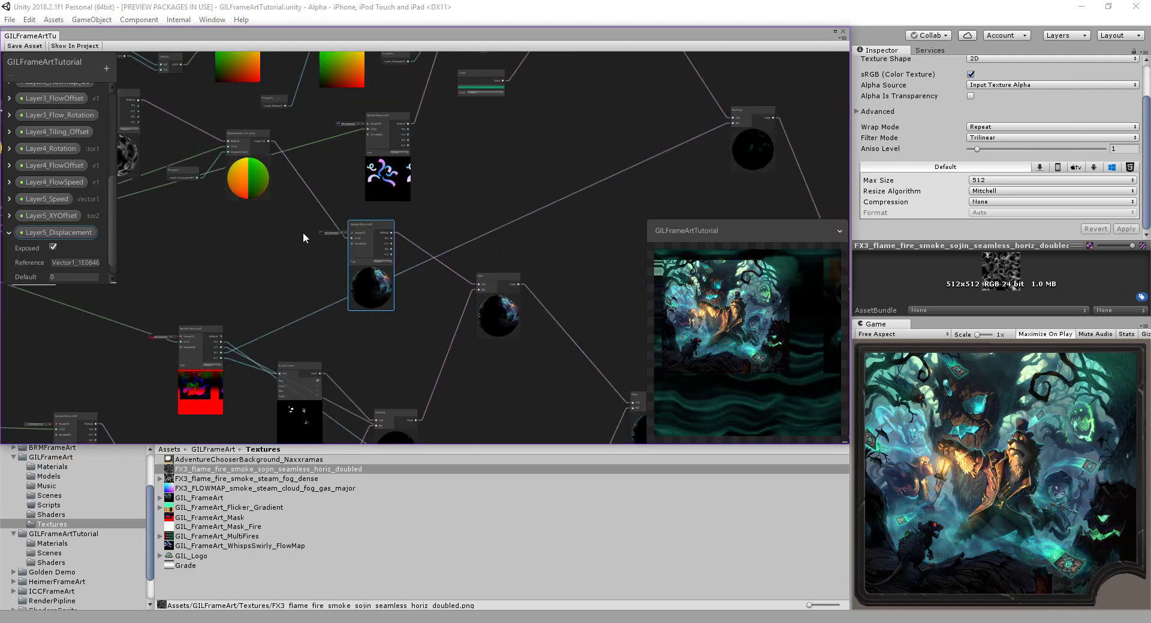
pyautogui.moveTo(265, 247); pyautogui.dragTo(293, 310, button='middle')
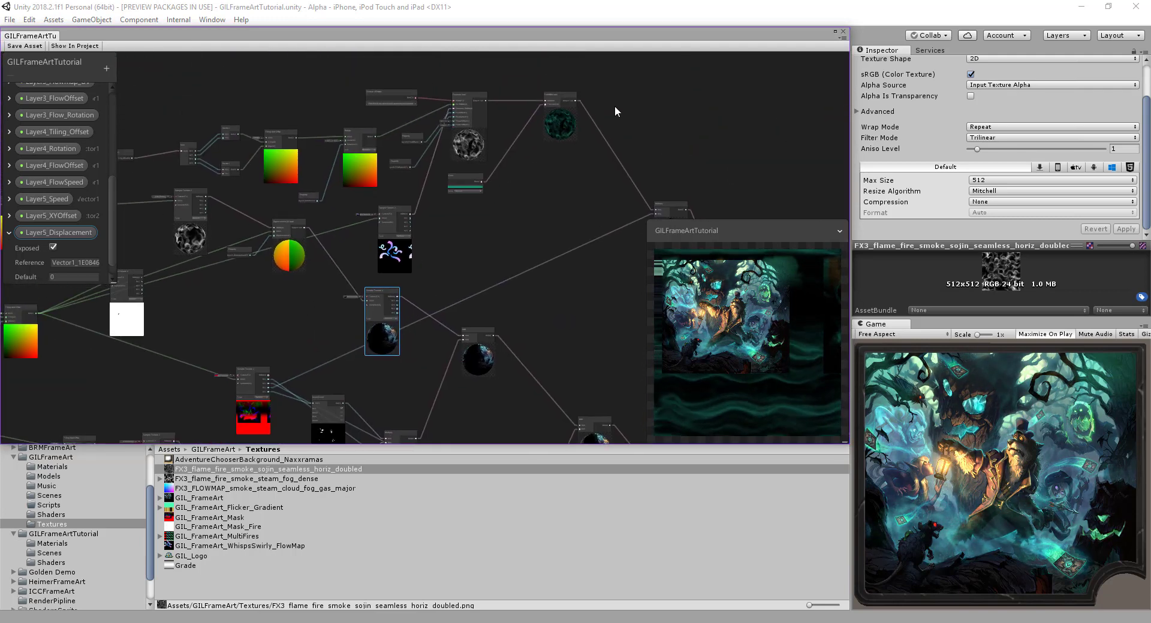
pyautogui.moveTo(607, 88); pyautogui.dragTo(358, 240)
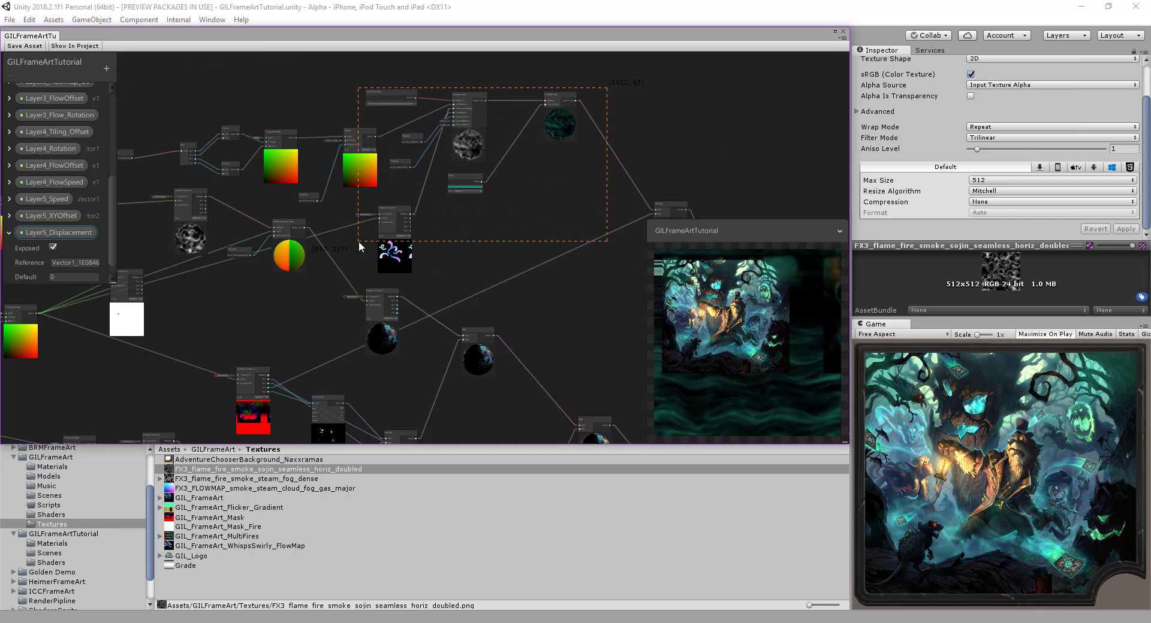
pyautogui.moveTo(342, 208); pyautogui.dragTo(430, 221, button='middle')
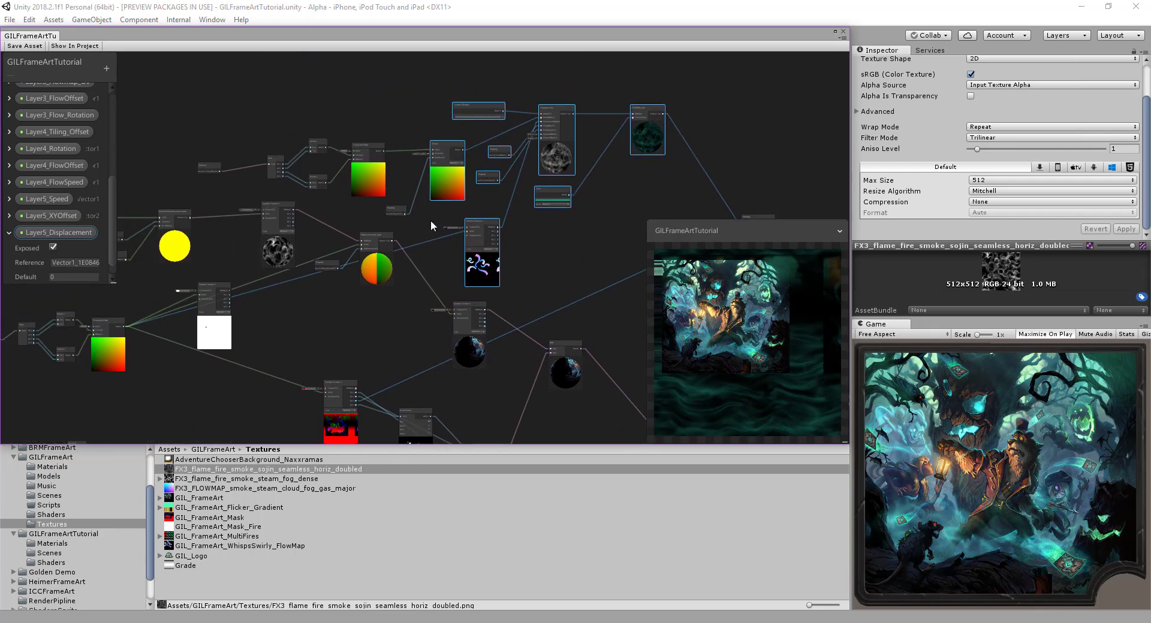
pyautogui.keyDown('ctrl'); pyautogui.click(395, 209); pyautogui.keyUp('ctrl')
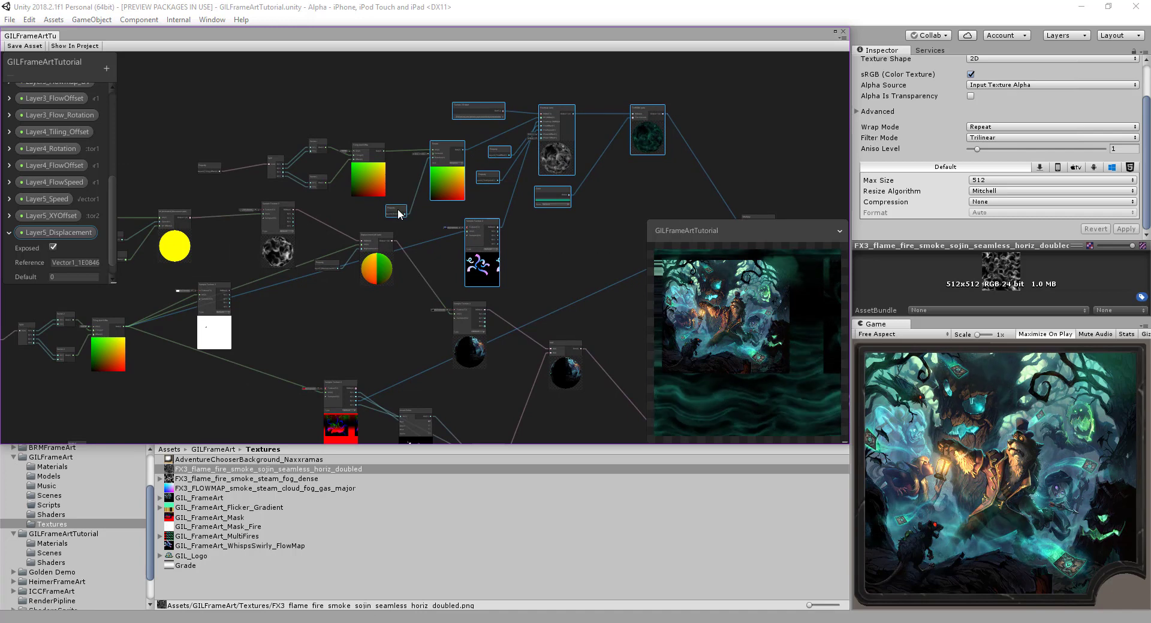
pyautogui.keyDown('ctrl'); pyautogui.click(364, 166); pyautogui.keyUp('ctrl')
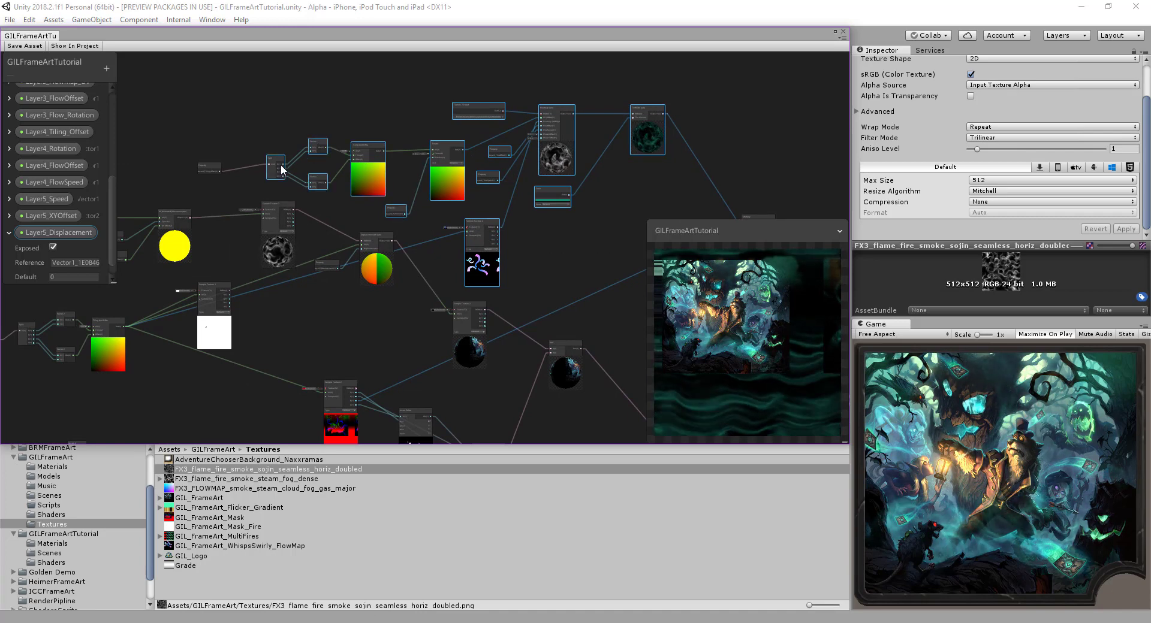
pyautogui.keyDown('ctrl'); pyautogui.click(215, 171); pyautogui.keyUp('ctrl')
pyautogui.moveTo(373, 171); pyautogui.dragTo(362, 122)
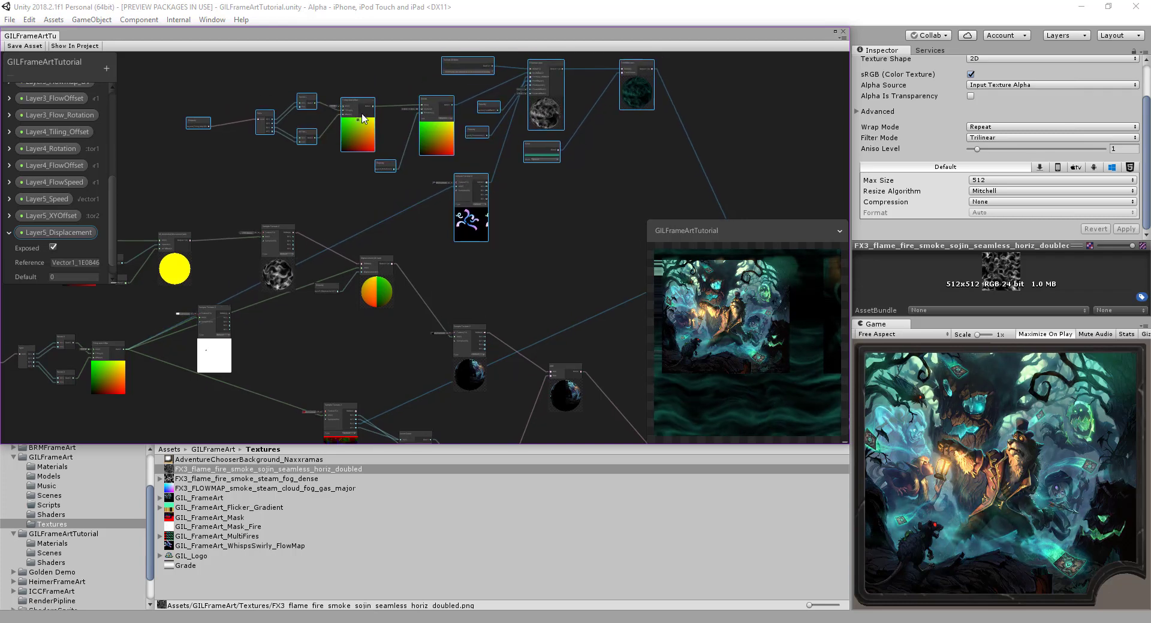
# Step: Nudge the selected flowmap chain slightly lower and deselect its nodes
pyautogui.moveTo(498, 327); pyautogui.dragTo(399, 342, button='middle')
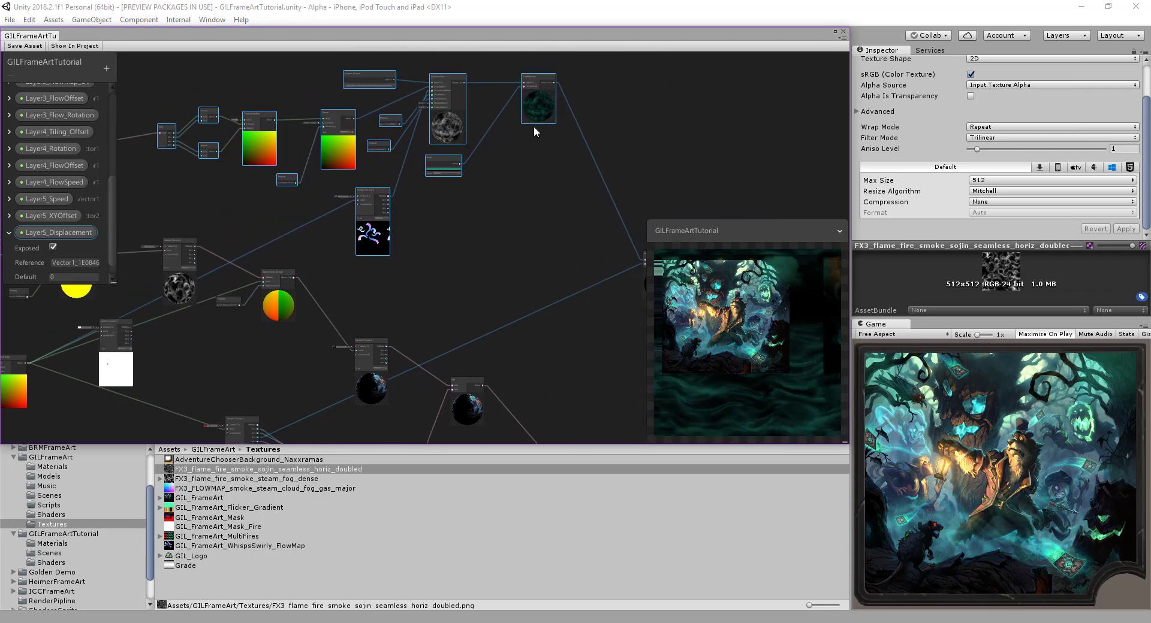
pyautogui.moveTo(528, 121); pyautogui.dragTo(529, 142)
pyautogui.moveTo(258, 342); pyautogui.dragTo(317, 239, button='middle')
pyautogui.click(384, 303)
# Step: Reposition the fire mask and flame Sample Texture 2D nodes to leave room before the Displacement_UV node
pyautogui.scroll(2, 405, 246)
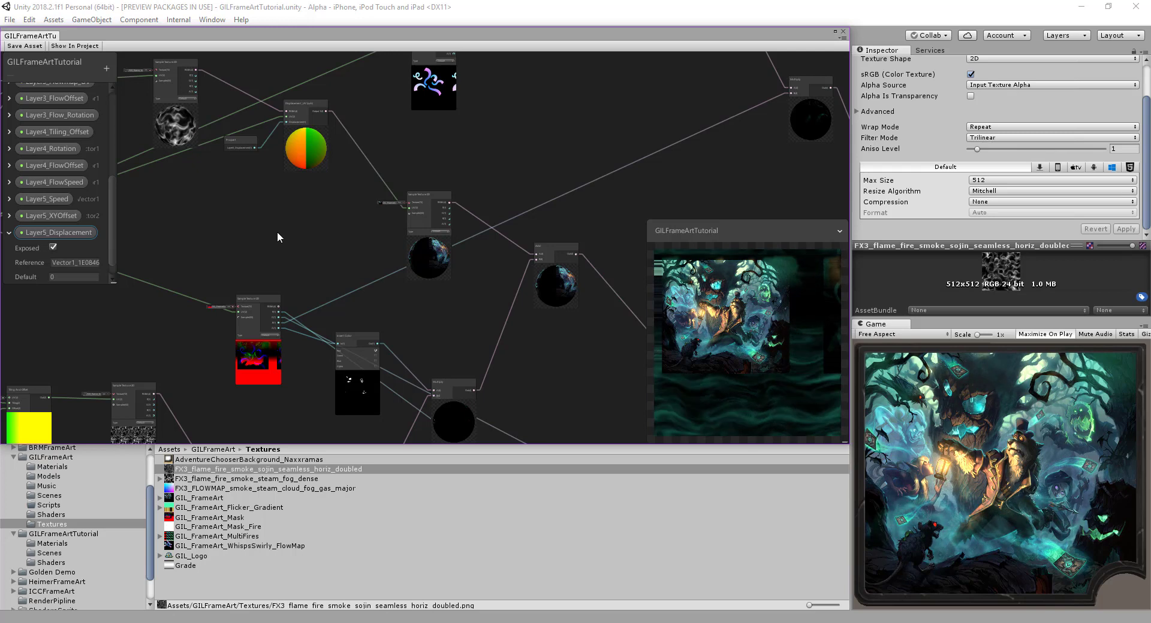
pyautogui.moveTo(328, 242); pyautogui.dragTo(390, 256, button='middle')
pyautogui.scroll(-1, 394, 253)
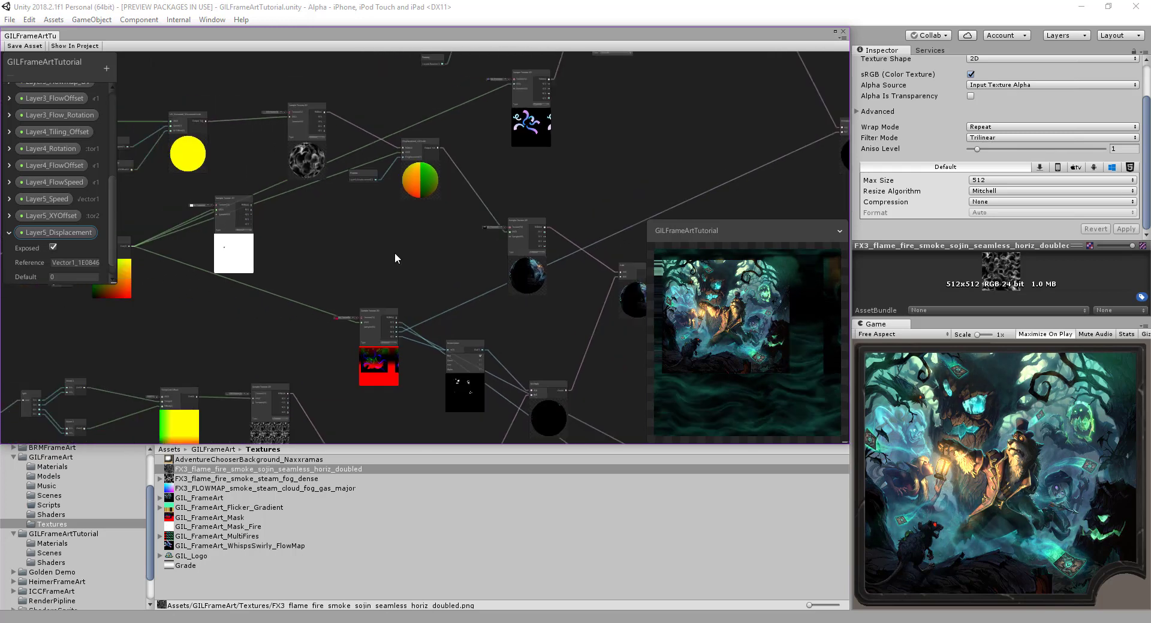
pyautogui.moveTo(254, 209); pyautogui.dragTo(314, 222)
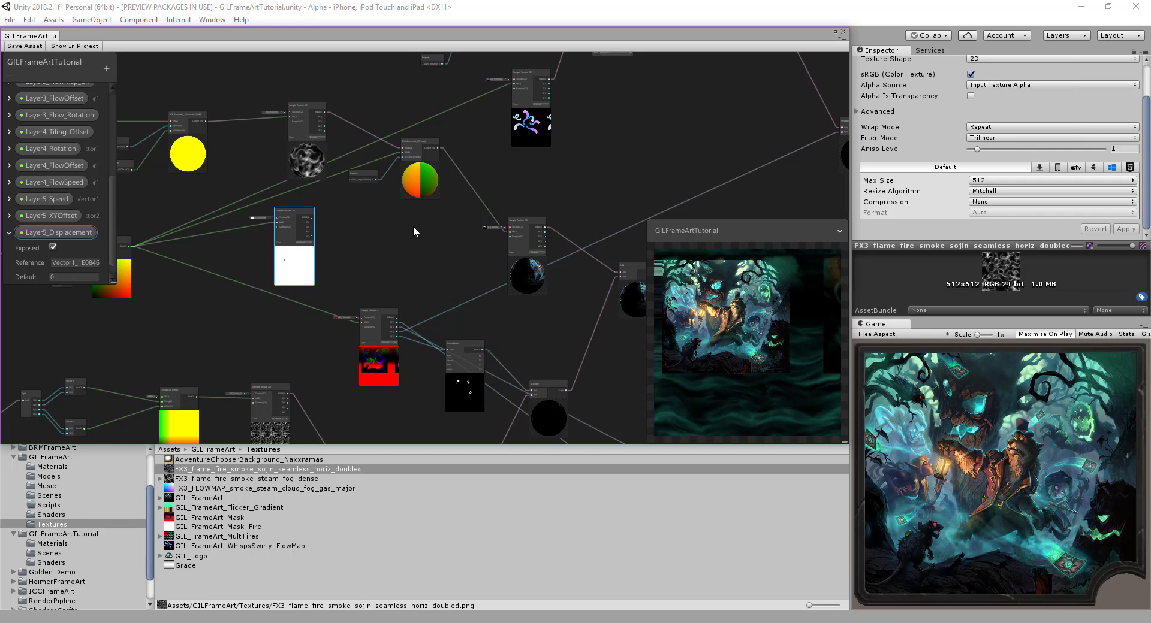
pyautogui.moveTo(413, 225); pyautogui.dragTo(425, 244, button='middle')
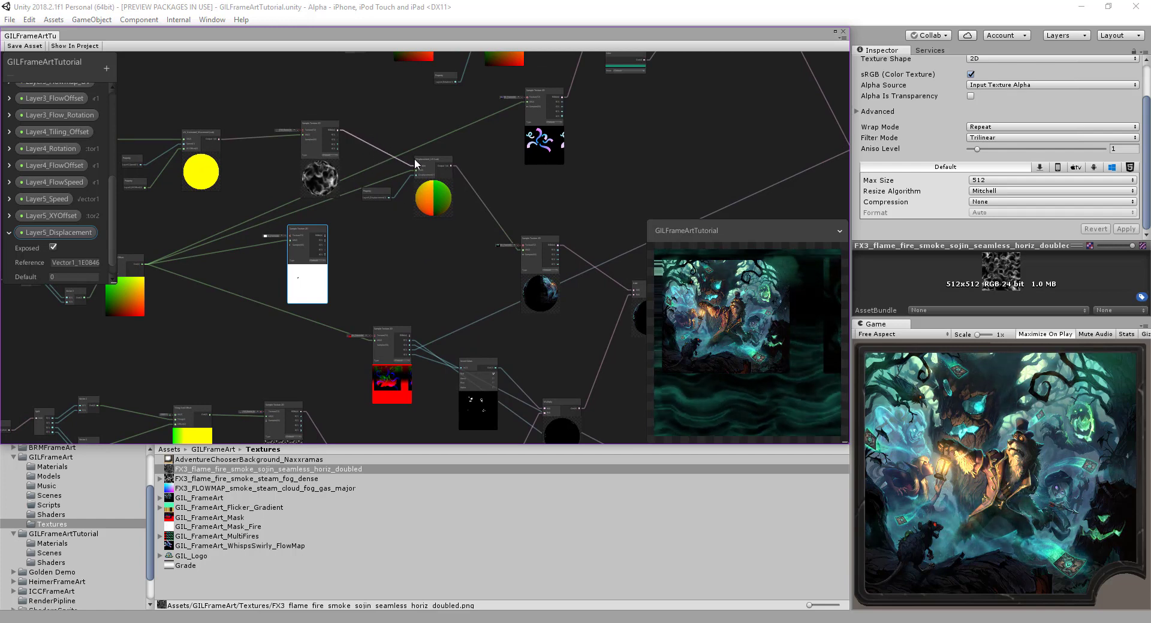
pyautogui.click(421, 178)
pyautogui.click(324, 184)
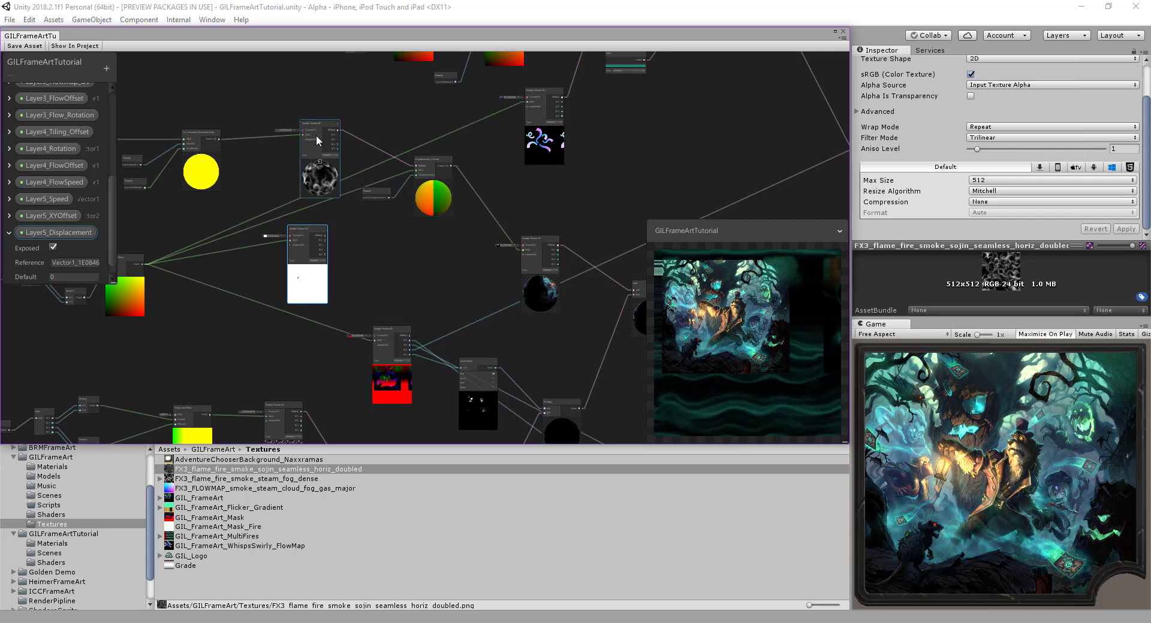
pyautogui.moveTo(301, 129); pyautogui.dragTo(285, 129)
pyautogui.scroll(3, 336, 225)
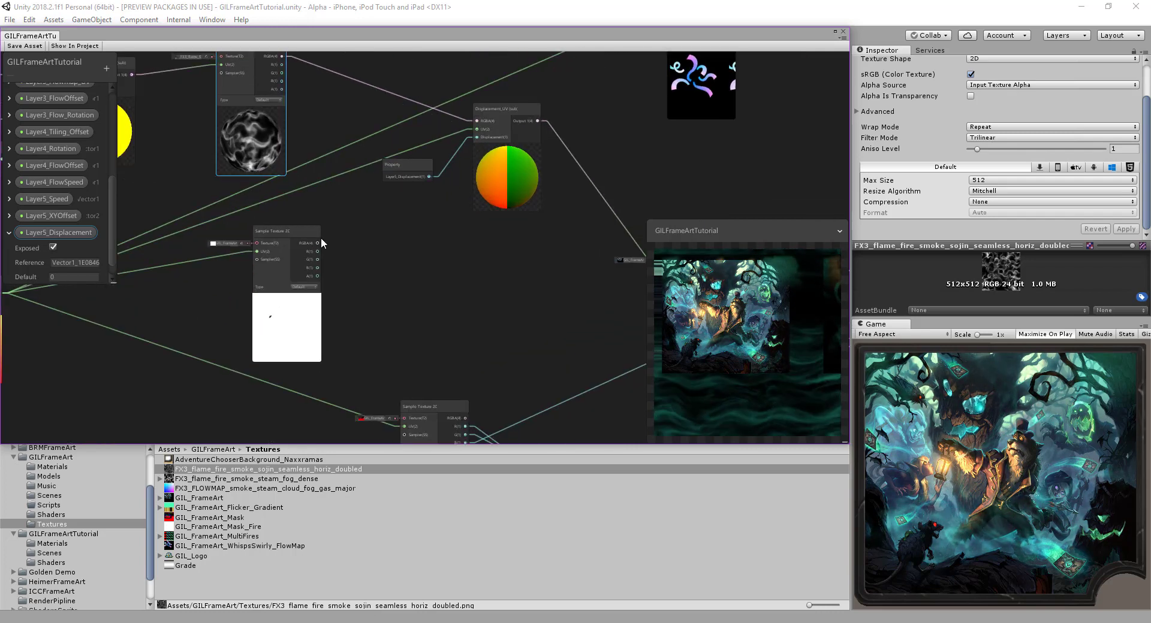
pyautogui.moveTo(266, 235); pyautogui.dragTo(225, 232)
# Step: Add a Multiply node between the texture samplers and the Displacement_UV node
pyautogui.rightClick(364, 229)
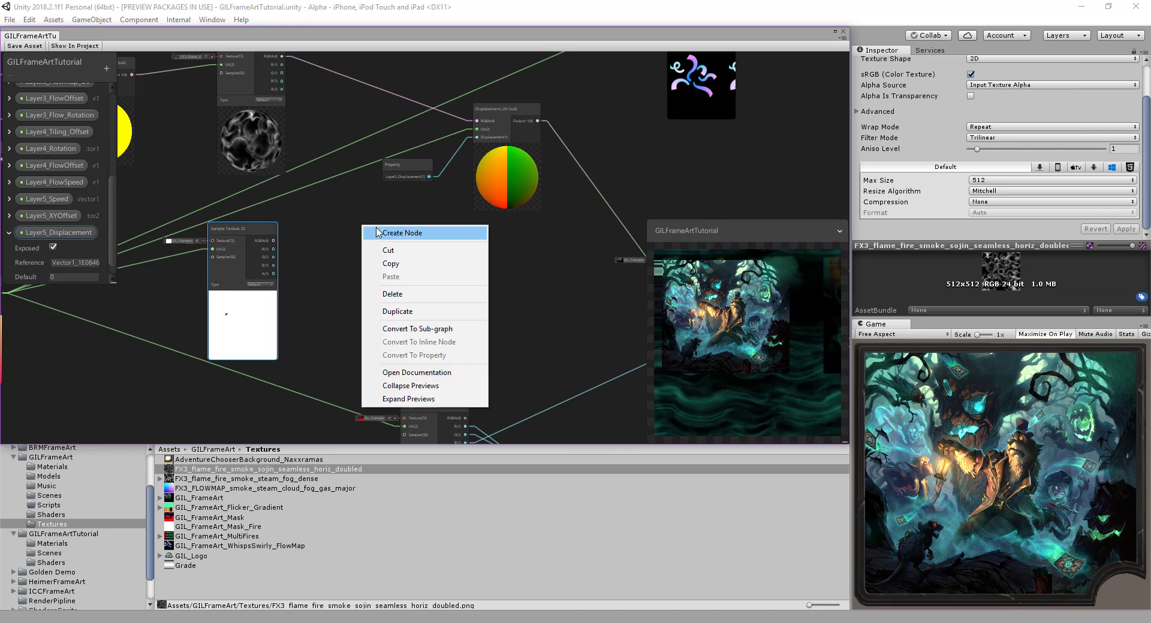
pyautogui.click(376, 232)
pyautogui.write('mu')
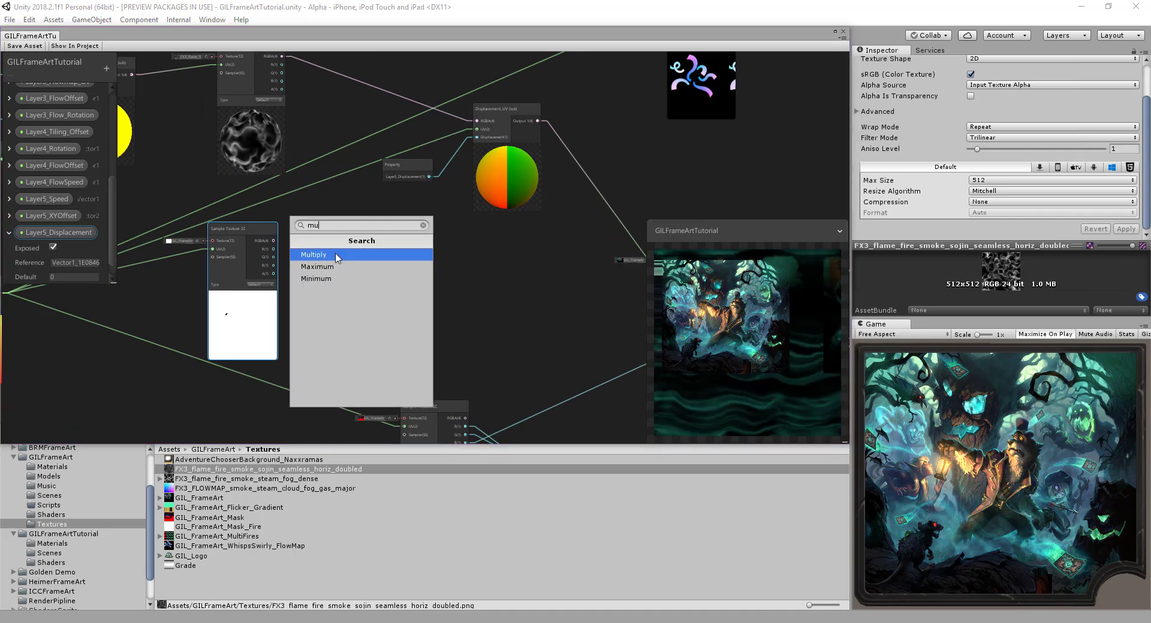
pyautogui.click(336, 254)
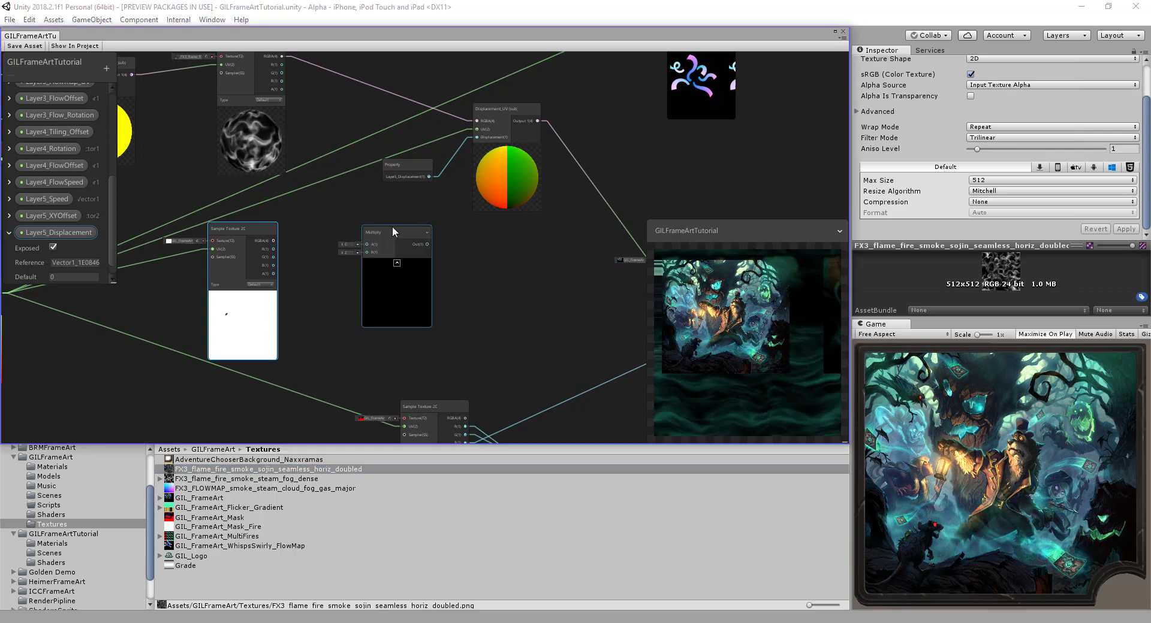
pyautogui.moveTo(390, 232); pyautogui.dragTo(387, 203)
# Step: Connect the flame sampler's RGBA output and the fire mask's R output to Multiply's A and B inputs, then space the nodes apart
pyautogui.scroll(-3, 481, 246)
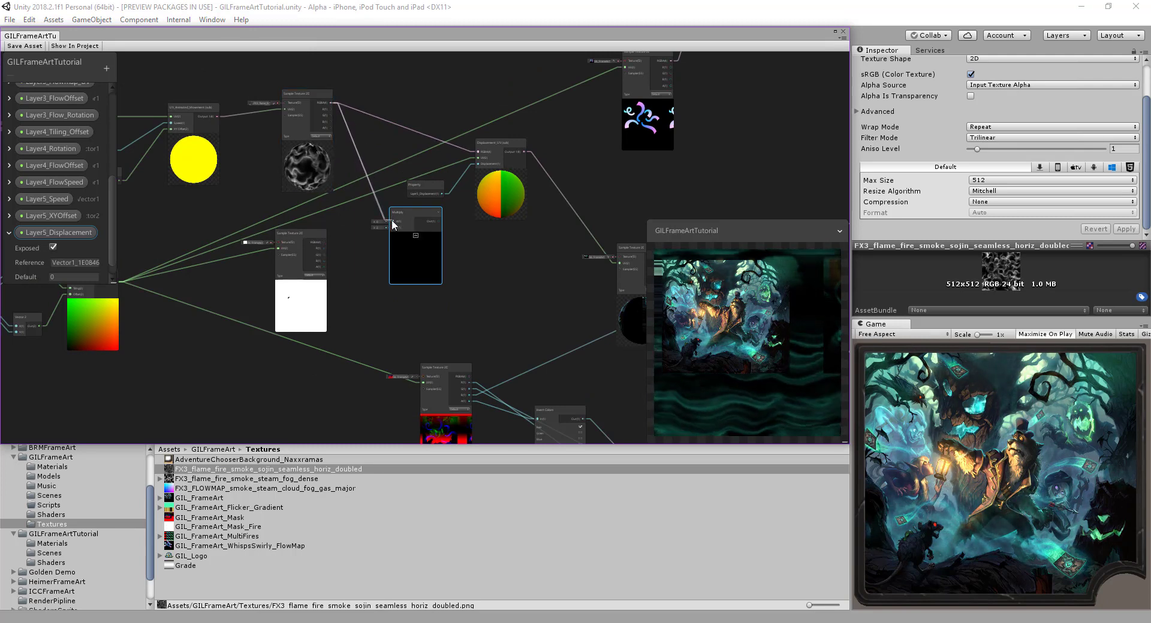
pyautogui.moveTo(393, 225); pyautogui.dragTo(394, 226)
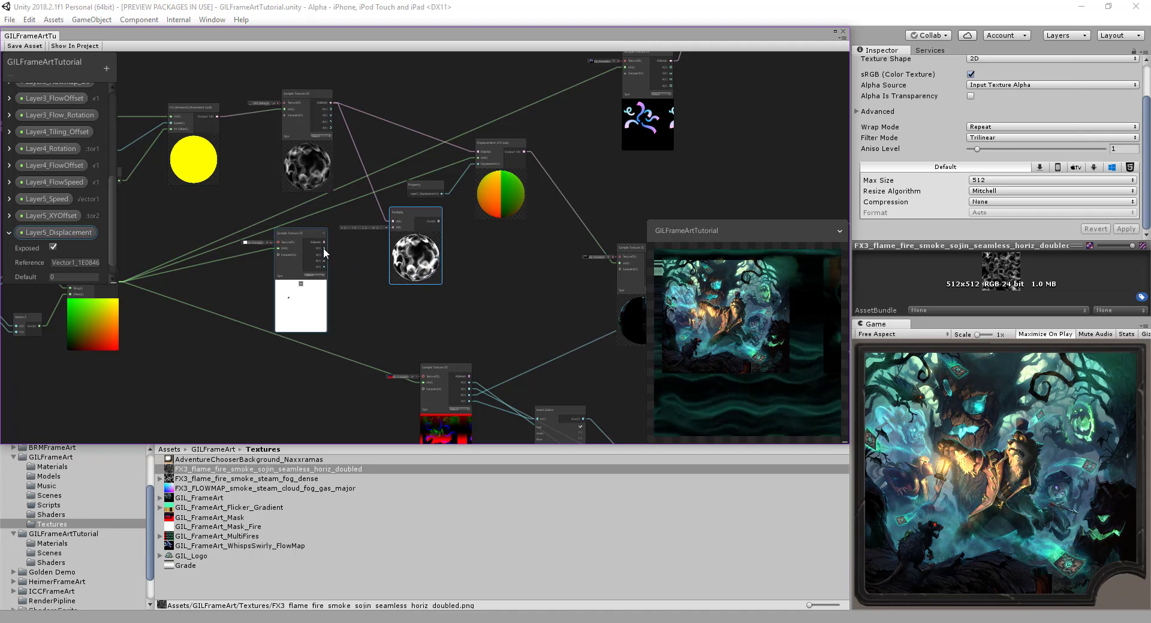
pyautogui.moveTo(324, 247); pyautogui.dragTo(392, 228)
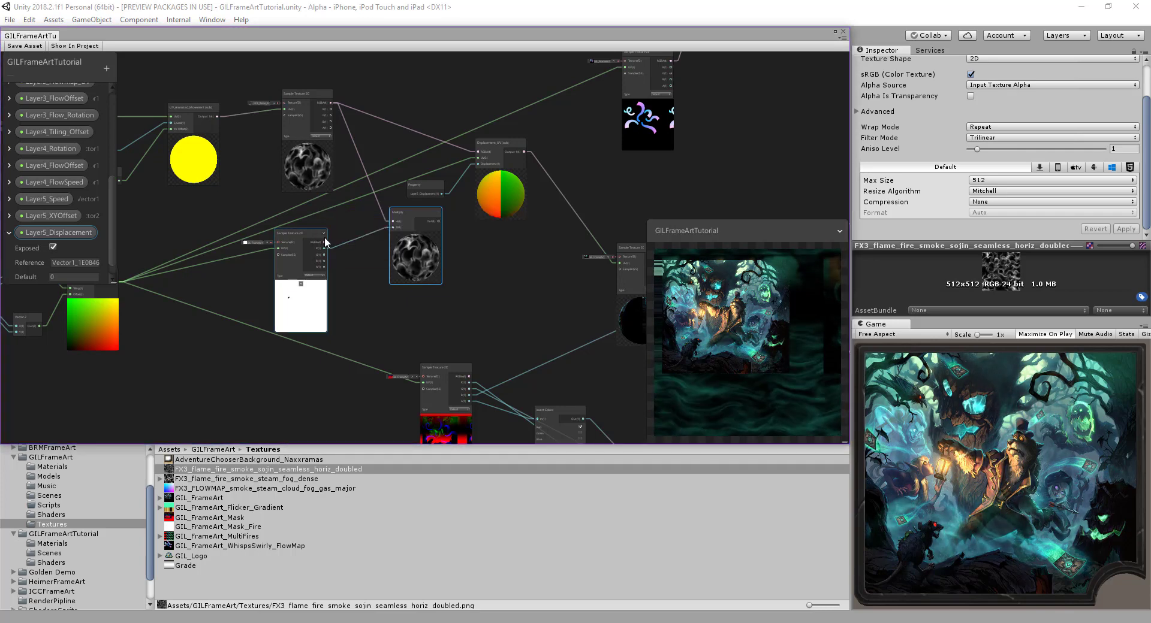
pyautogui.moveTo(299, 235); pyautogui.dragTo(255, 251)
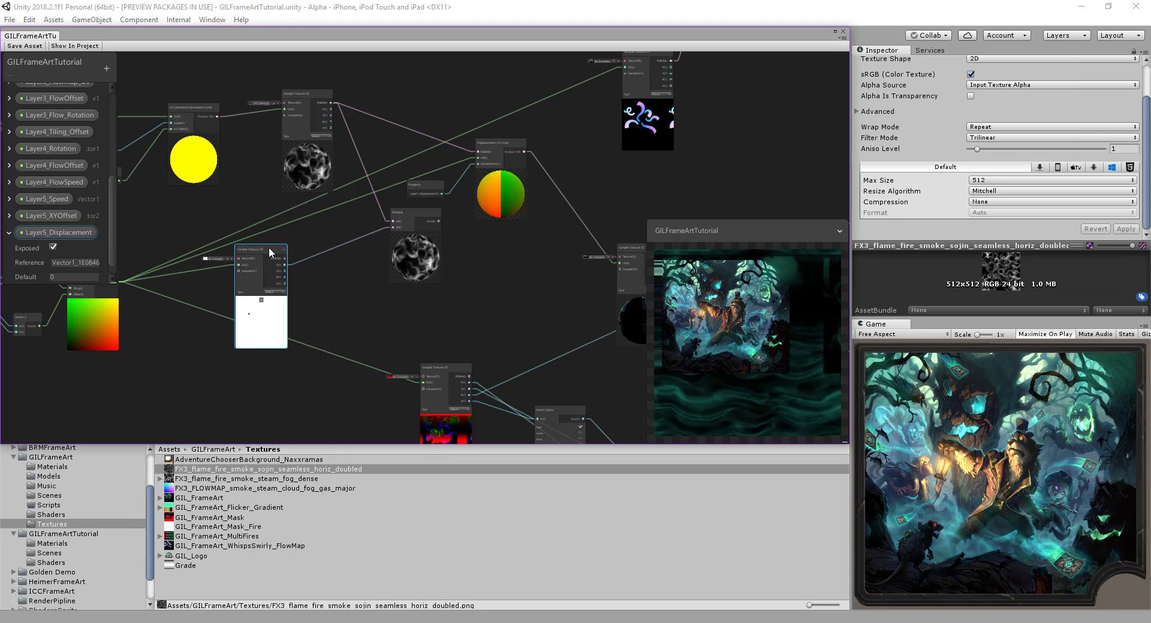
pyautogui.click(403, 271)
pyautogui.moveTo(421, 219); pyautogui.dragTo(435, 213)
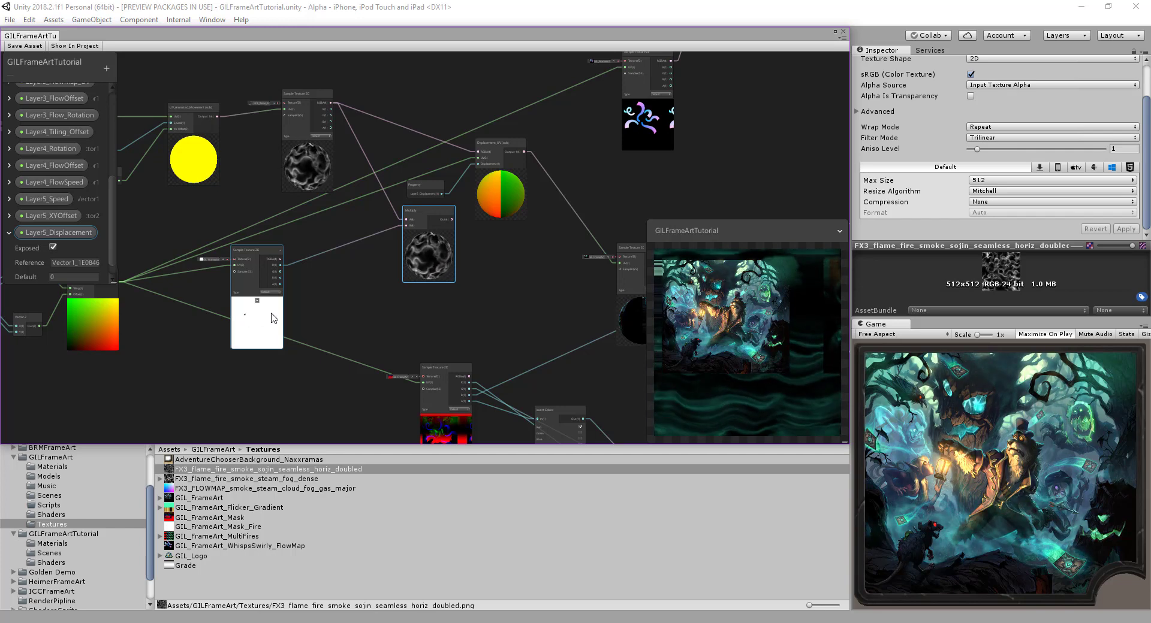
# Step: Insert an Invert Colors node with Red enabled between the fire mask's R output and Multiply's B input
pyautogui.rightClick(343, 274)
pyautogui.click(363, 281)
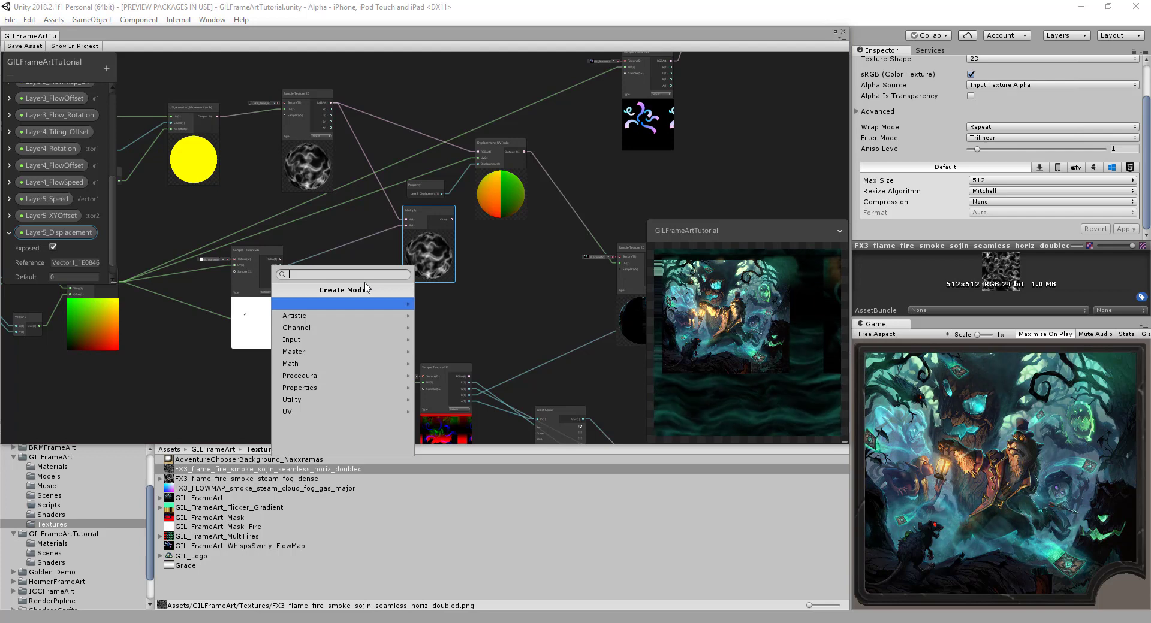
pyautogui.write('in')
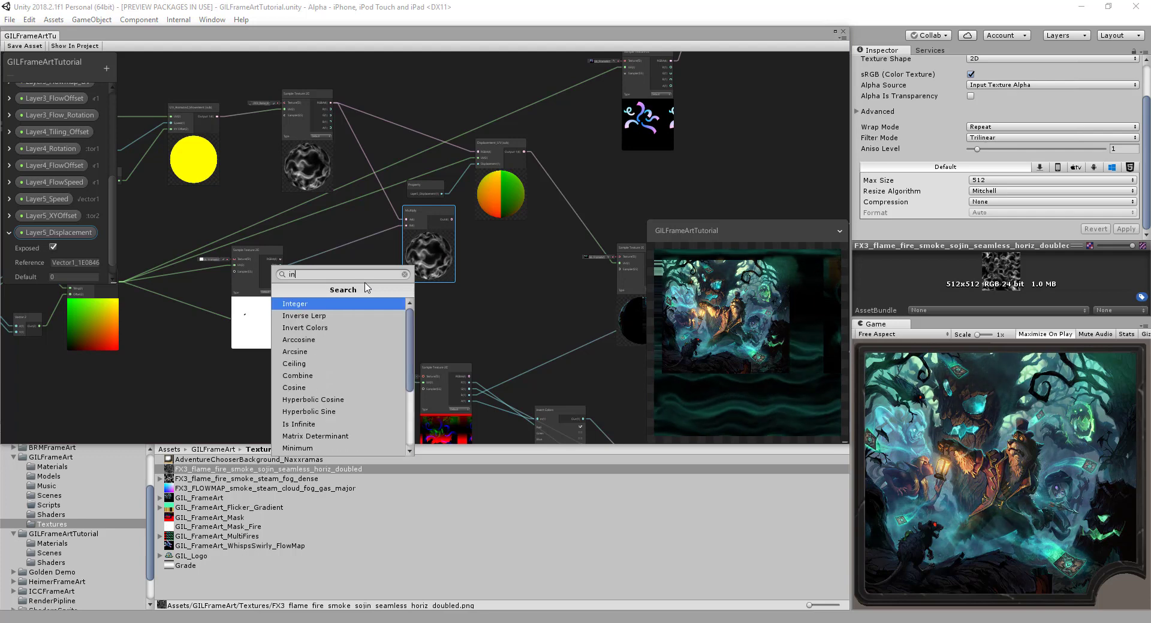
pyautogui.click(345, 327)
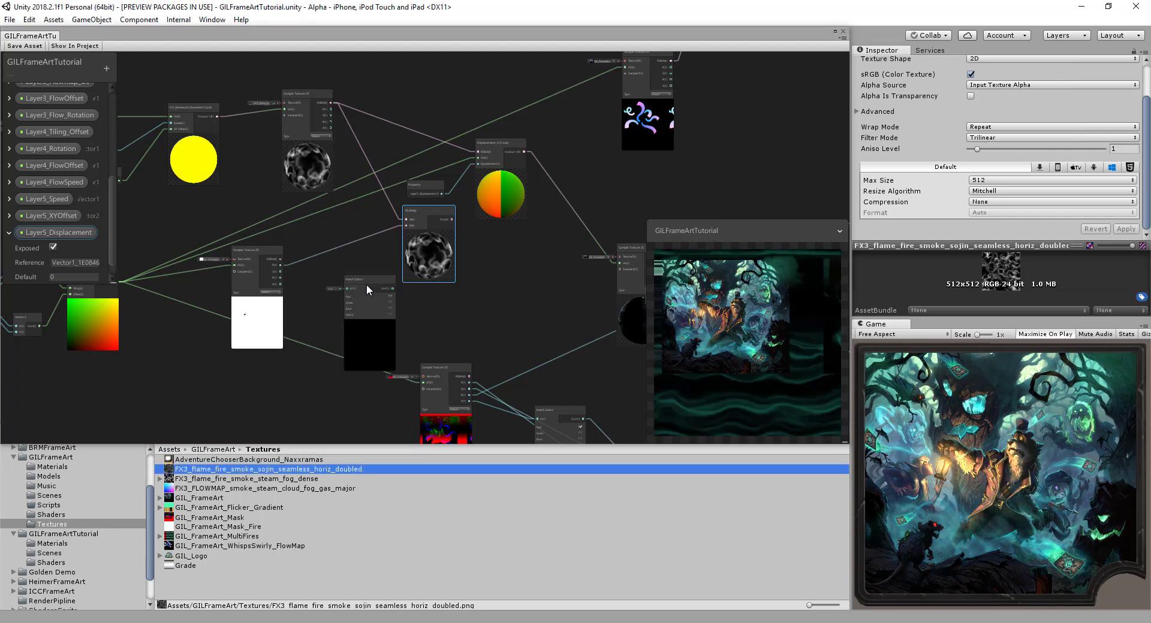
pyautogui.moveTo(344, 278); pyautogui.dragTo(319, 272)
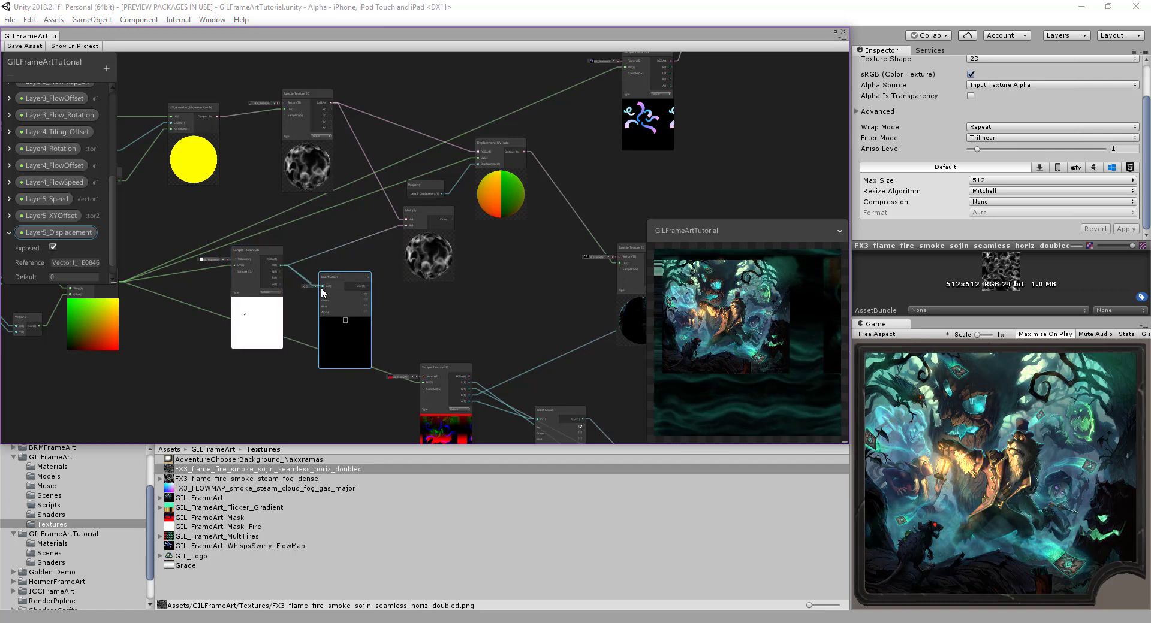
pyautogui.click(365, 295)
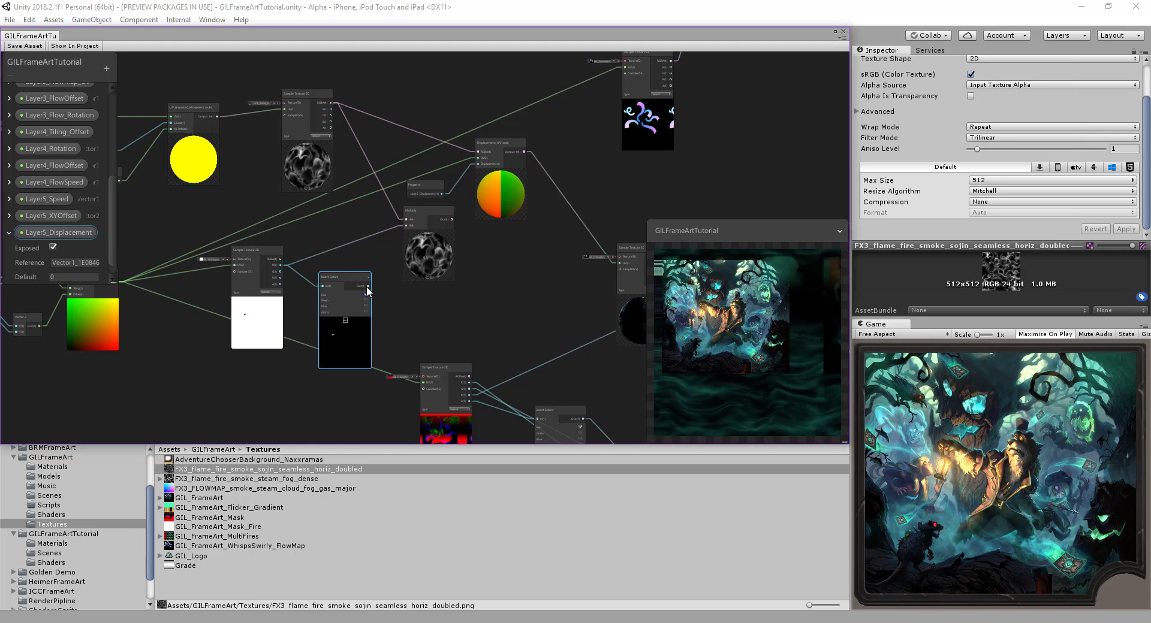
pyautogui.moveTo(368, 286); pyautogui.dragTo(405, 226)
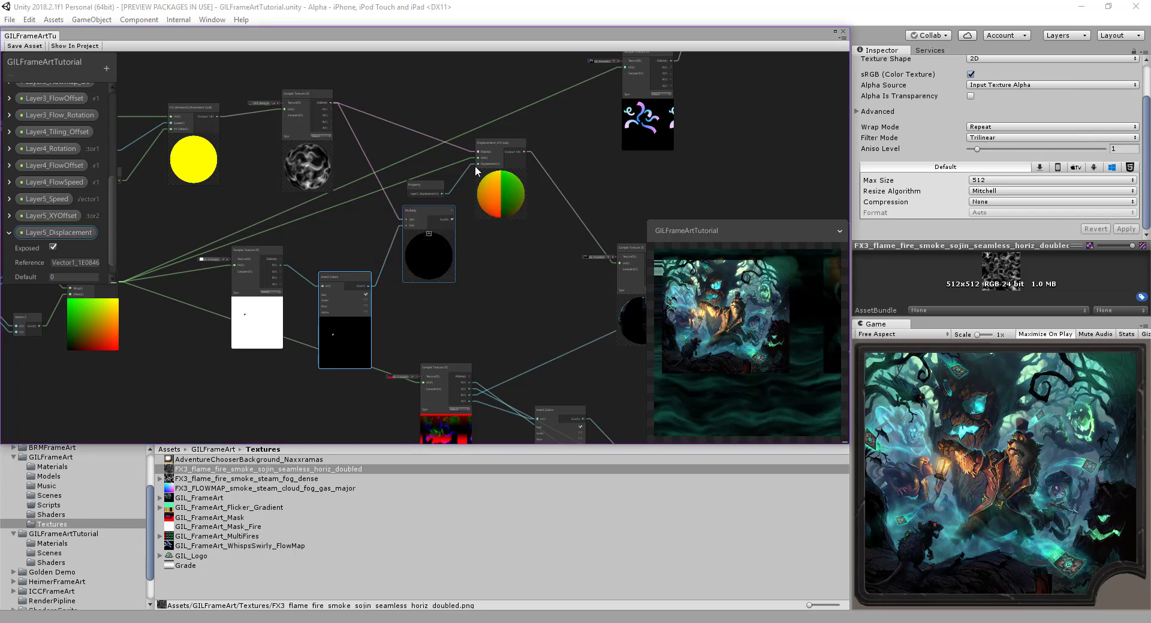
# Step: Connect Multiply's output to Displacement_UV's RGBA input and rearrange the Multiply and Invert Colors nodes for a clean layout
pyautogui.moveTo(477, 153); pyautogui.dragTo(477, 153)
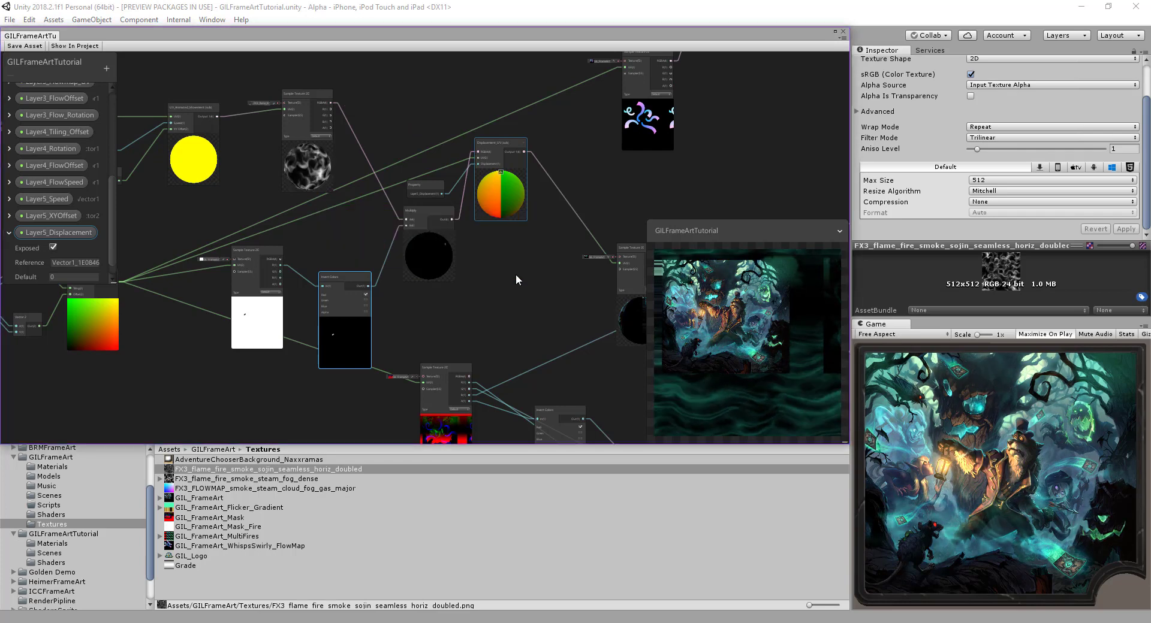
pyautogui.click(417, 228)
pyautogui.moveTo(426, 220); pyautogui.dragTo(419, 127)
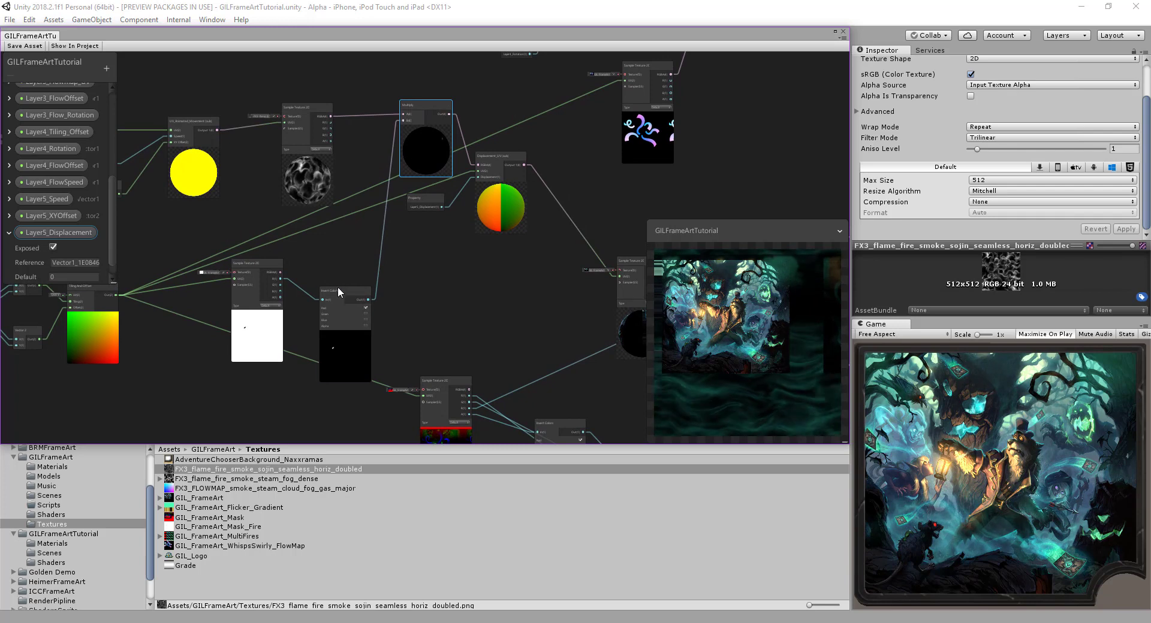
pyautogui.moveTo(338, 288); pyautogui.dragTo(326, 252)
pyautogui.moveTo(418, 219)
pyautogui.mouseDown()
pyautogui.moveTo(419, 236)
pyautogui.moveTo(408, 227)
pyautogui.mouseUp()
pyautogui.click(513, 280)
pyautogui.moveTo(526, 277)
pyautogui.mouseDown(button='middle')
pyautogui.moveTo(459, 275)
pyautogui.moveTo(373, 242)
pyautogui.moveTo(539, 264)
pyautogui.mouseUp(button='middle')
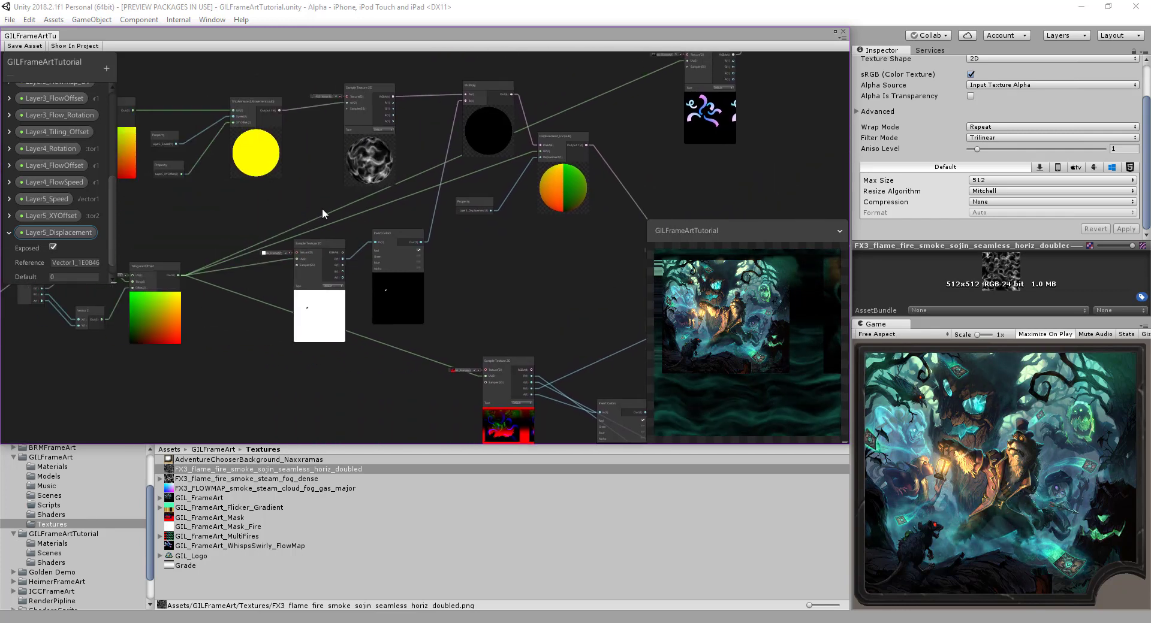
# Step: Set the flame texture's Tiling And Offset tiling to X 10 and Y 10, and save the shader graph
pyautogui.moveTo(322, 208); pyautogui.dragTo(447, 289, button='middle')
pyautogui.scroll(3, 441, 236)
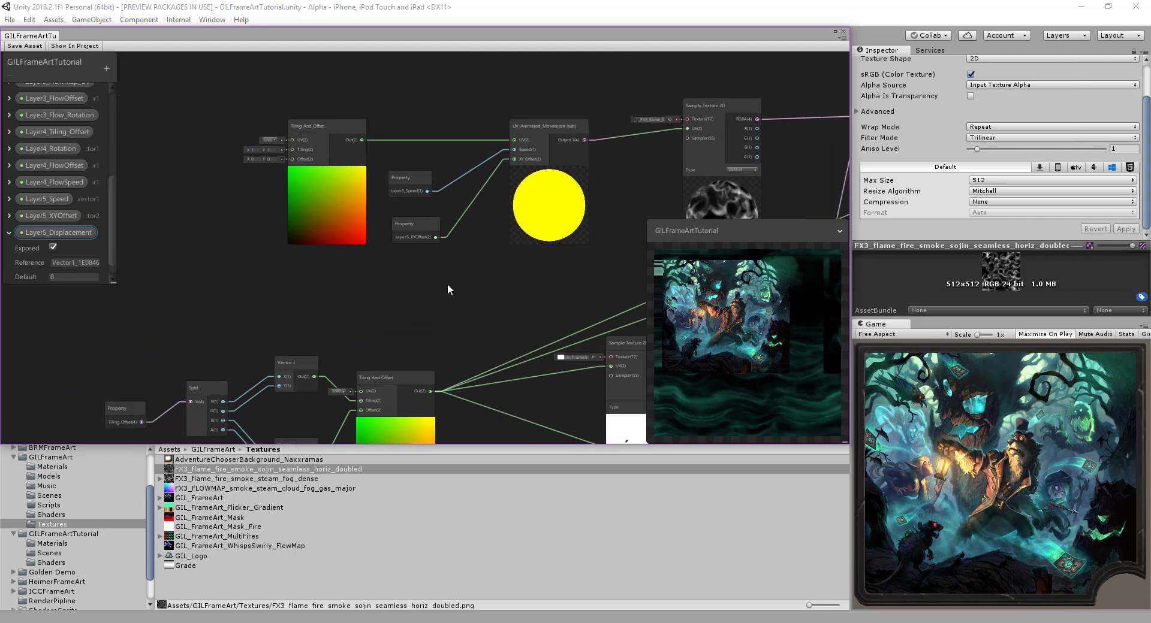
pyautogui.moveTo(372, 289); pyautogui.dragTo(290, 293, button='middle')
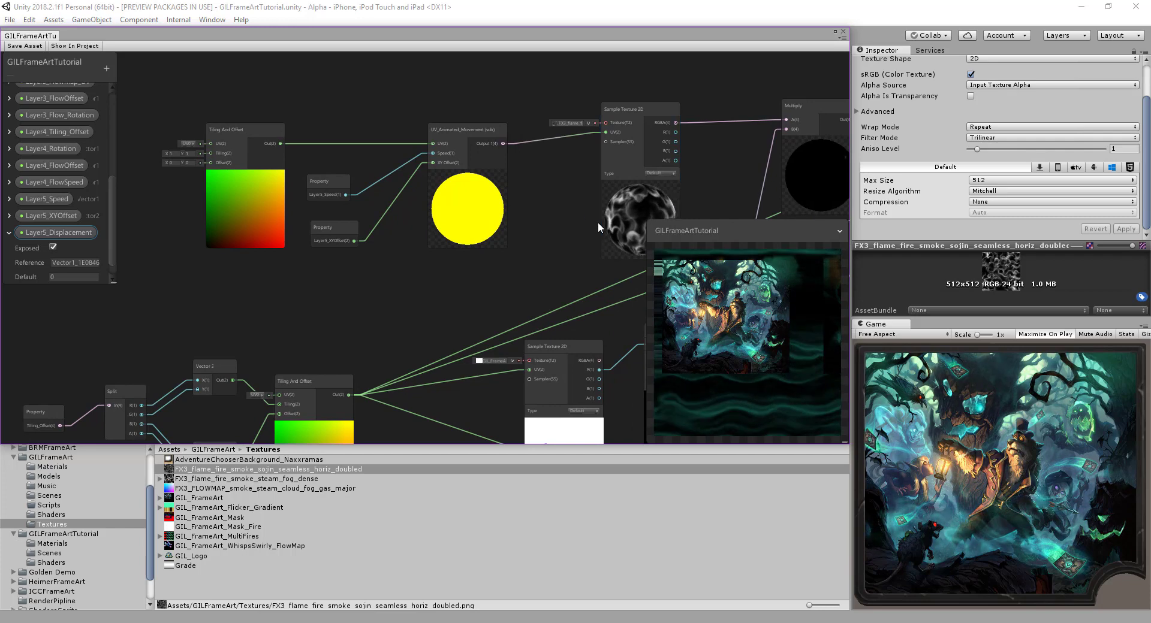
pyautogui.moveTo(545, 196); pyautogui.dragTo(507, 192, button='middle')
pyautogui.scroll(-1, 546, 207)
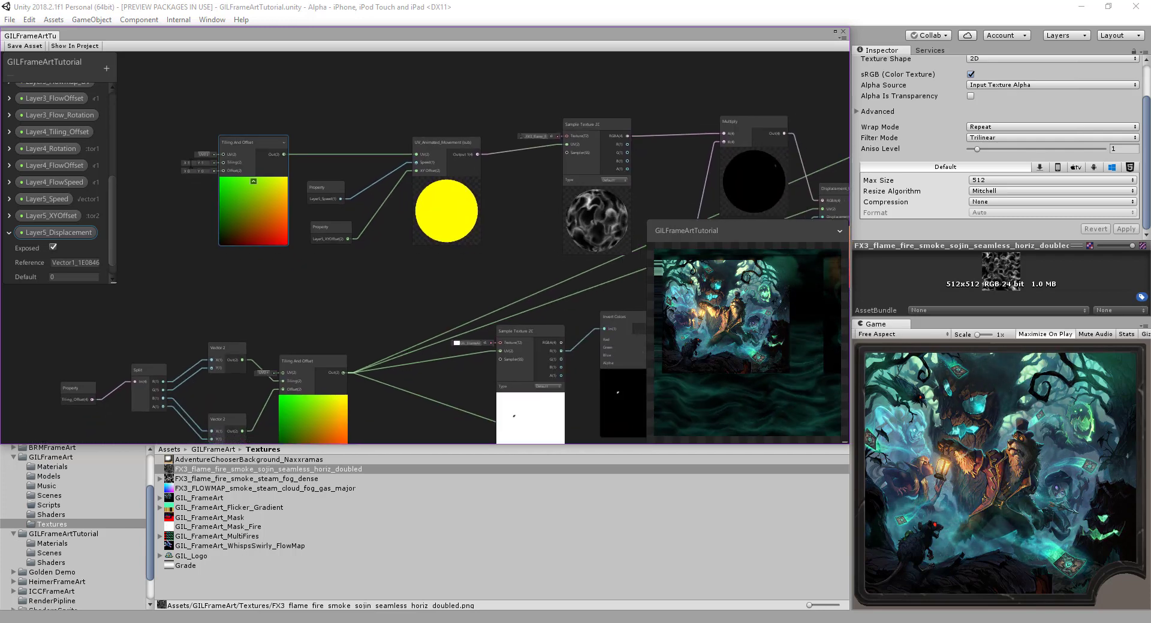
pyautogui.click(190, 163)
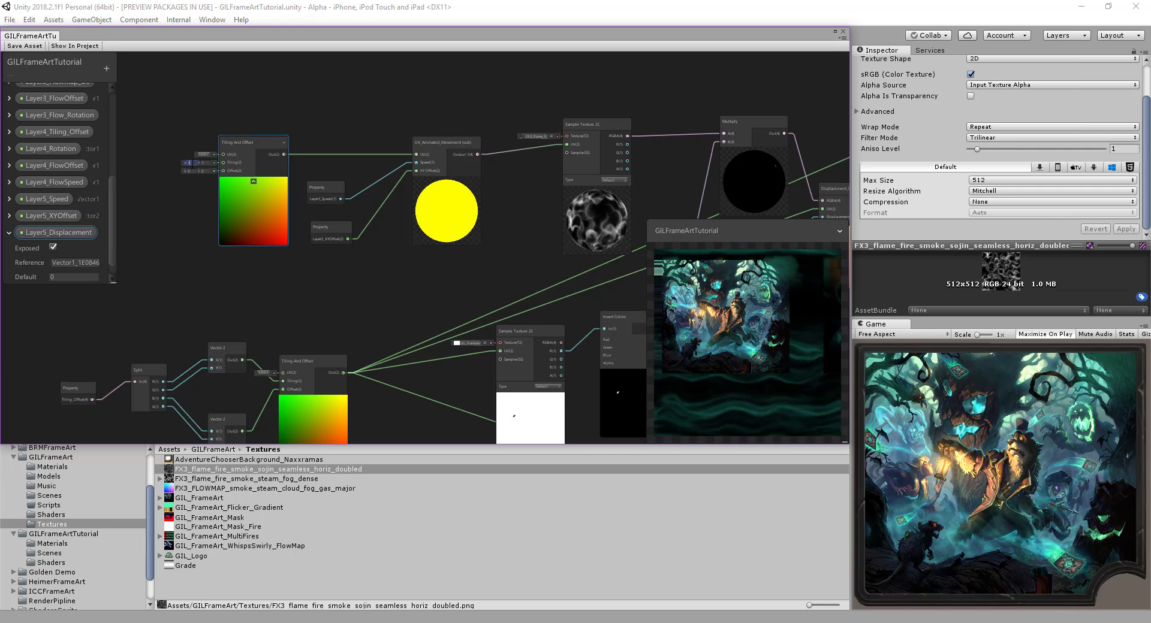
pyautogui.write('10')
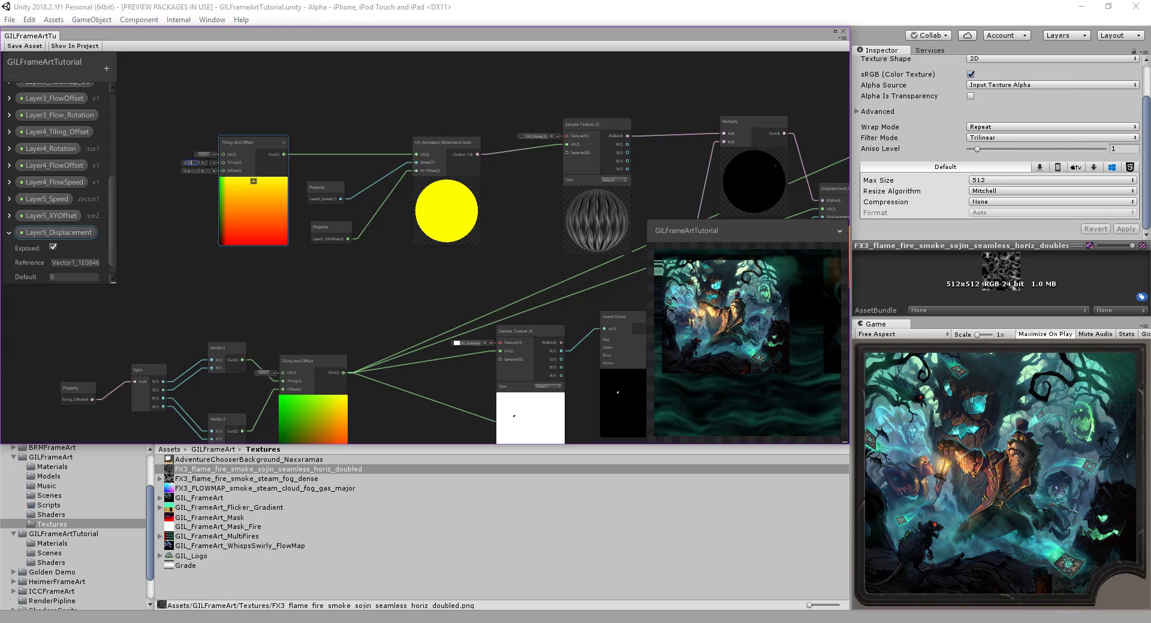
pyautogui.click(208, 163)
pyautogui.write('10')
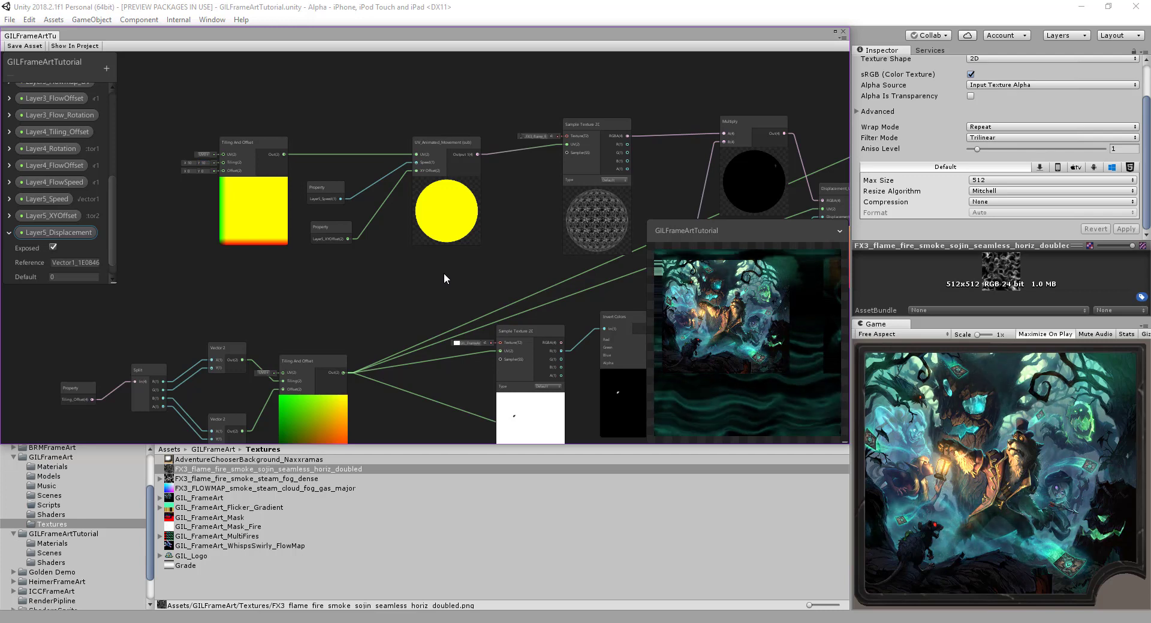
pyautogui.click(33, 47)
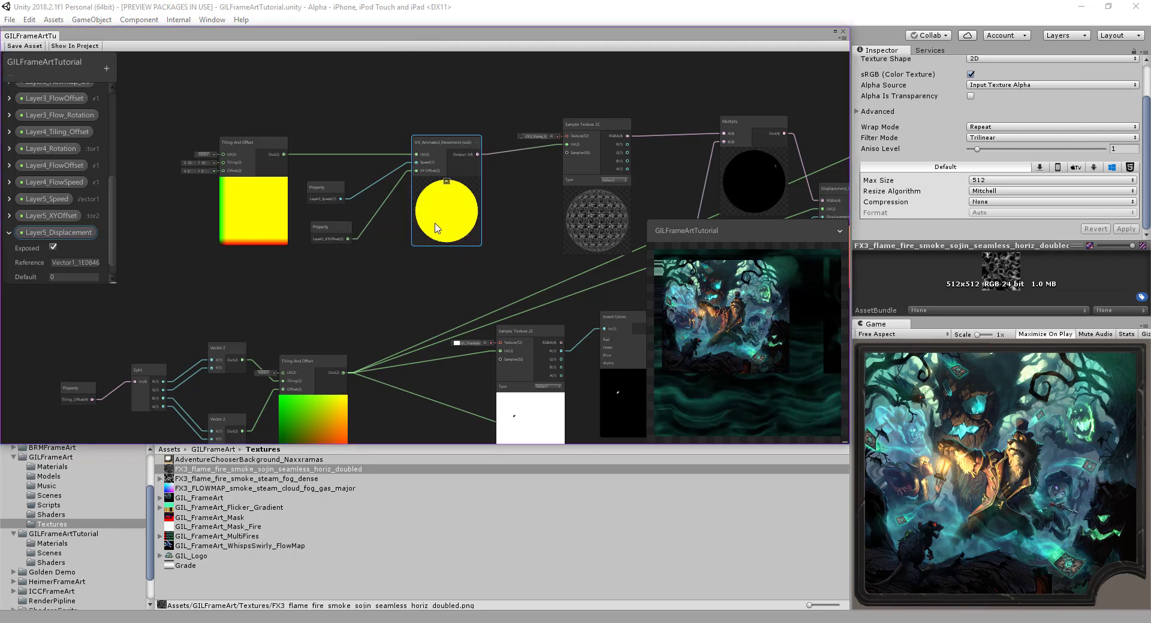
# Step: Select the GILFrameArt material in the tutorial's Materials folder, clear the graph window from the Scene view and show the Layer5 properties
pyautogui.moveTo(436, 226); pyautogui.dragTo(431, 226)
pyautogui.moveTo(378, 39); pyautogui.dragTo(409, 391)
pyautogui.moveTo(419, 313); pyautogui.dragTo(403, 42)
pyautogui.click(53, 543)
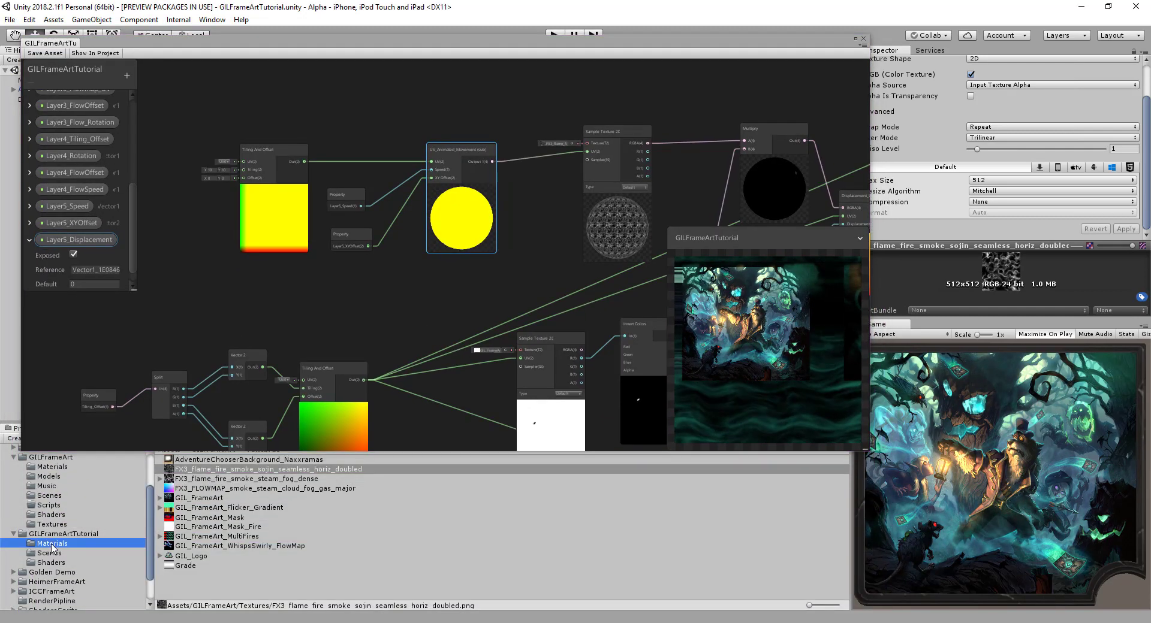
pyautogui.click(197, 469)
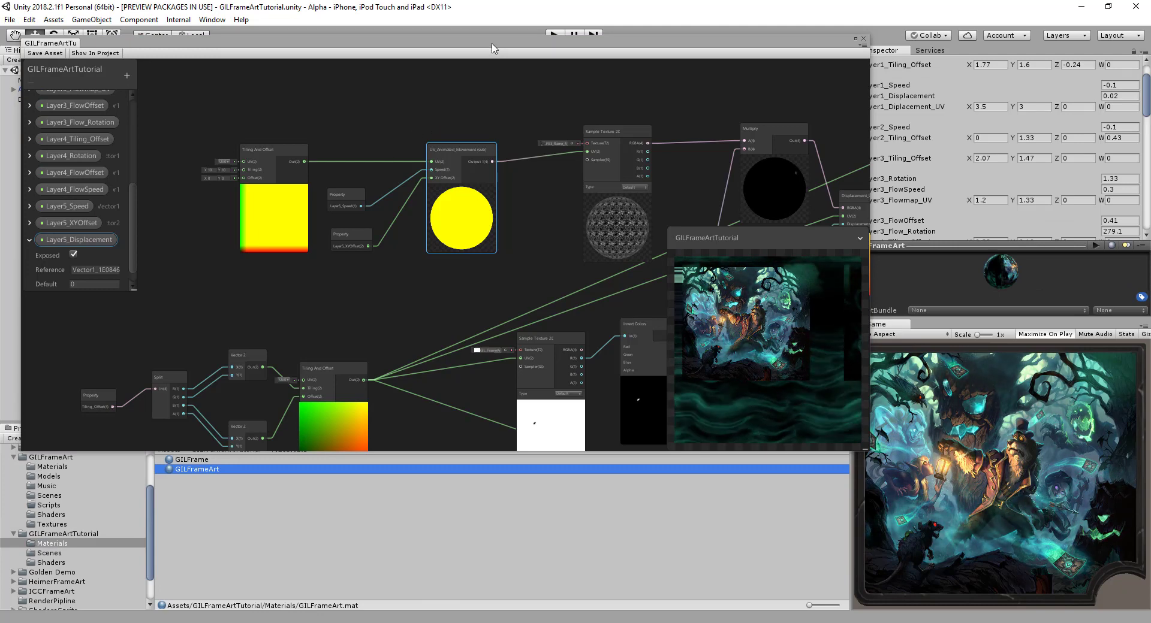
pyautogui.moveTo(492, 48); pyautogui.dragTo(492, 473)
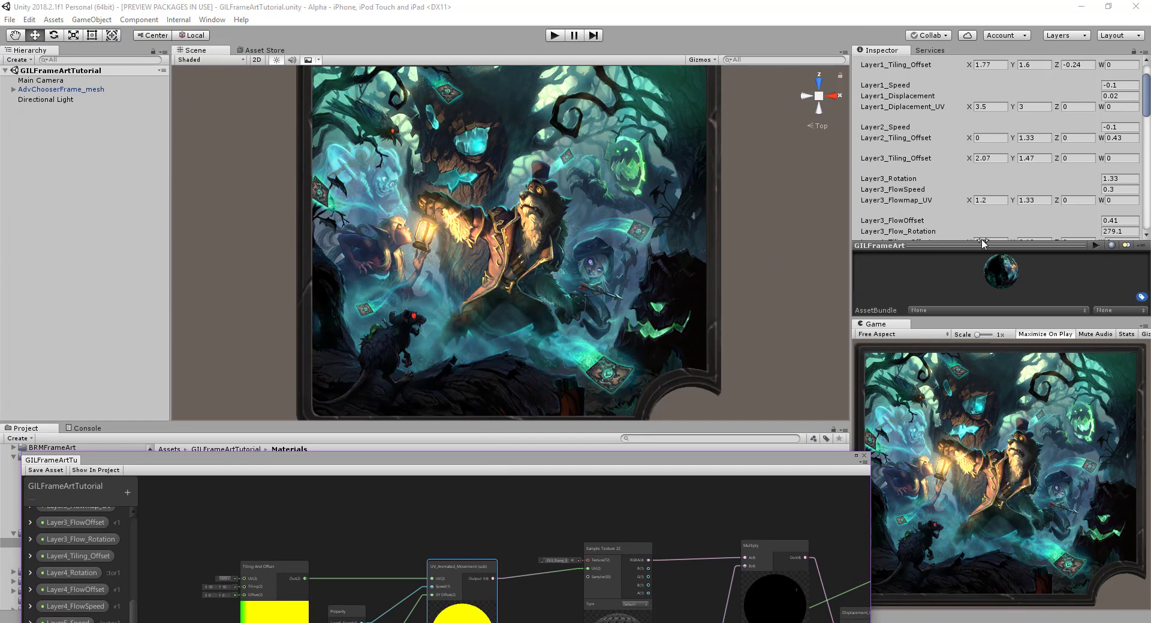
pyautogui.scroll(-3, 952, 174)
pyautogui.scroll(-10, 952, 174)
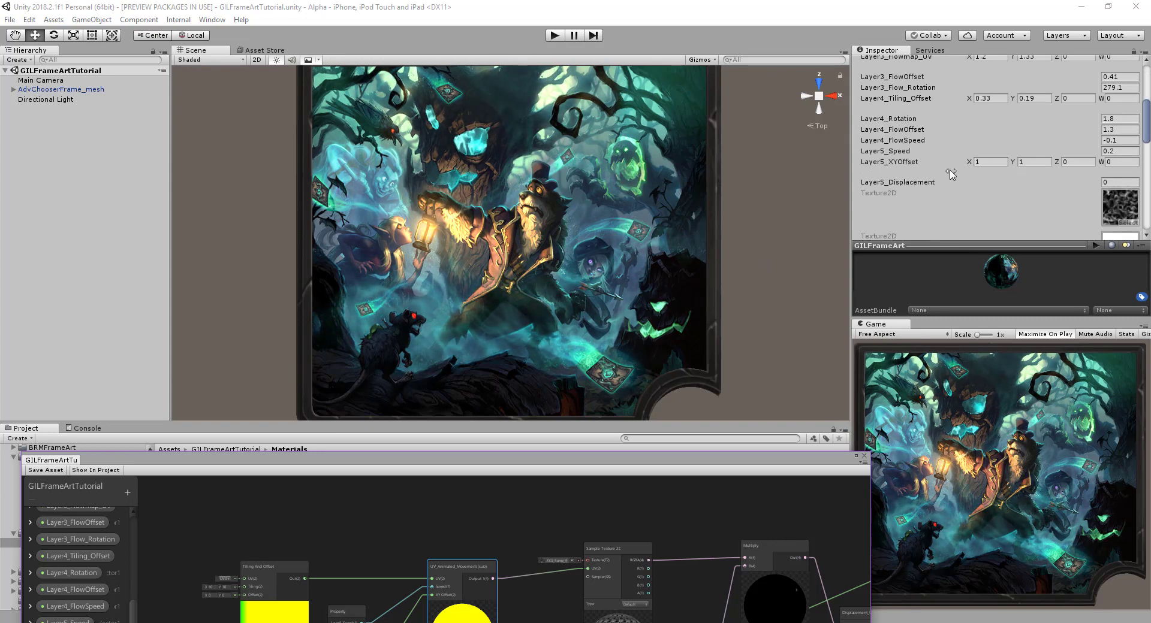
# Step: Set the GILFrameArt material's Layer5_Displacement to 0.003 and Layer5_Speed to -0.2
pyautogui.scroll(3, 951, 174)
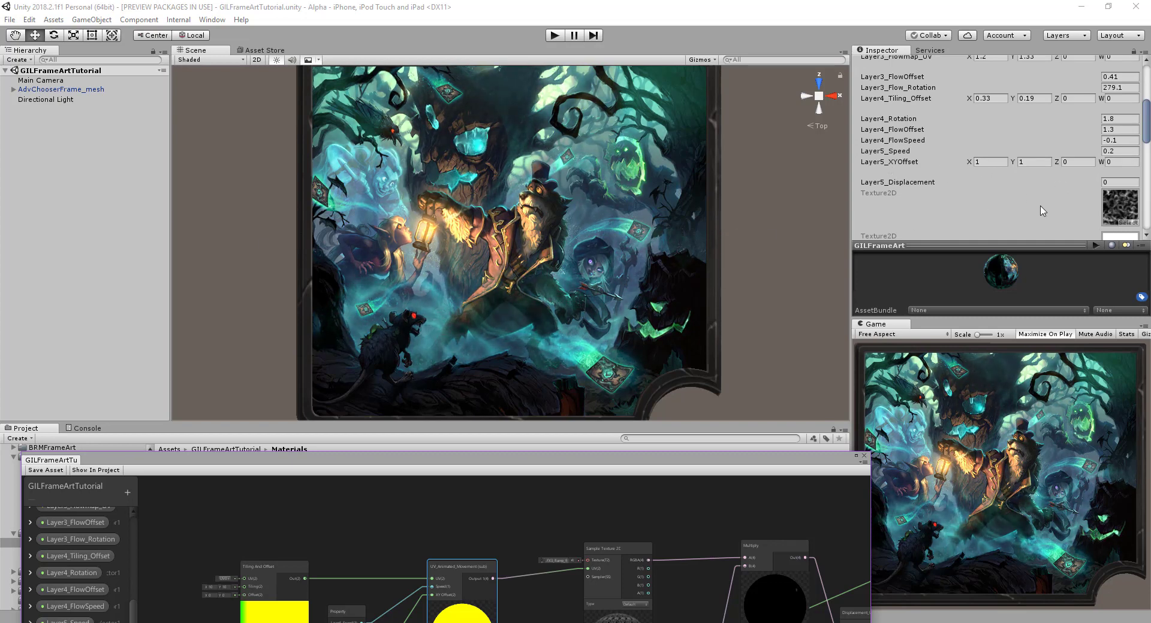
pyautogui.click(1112, 183)
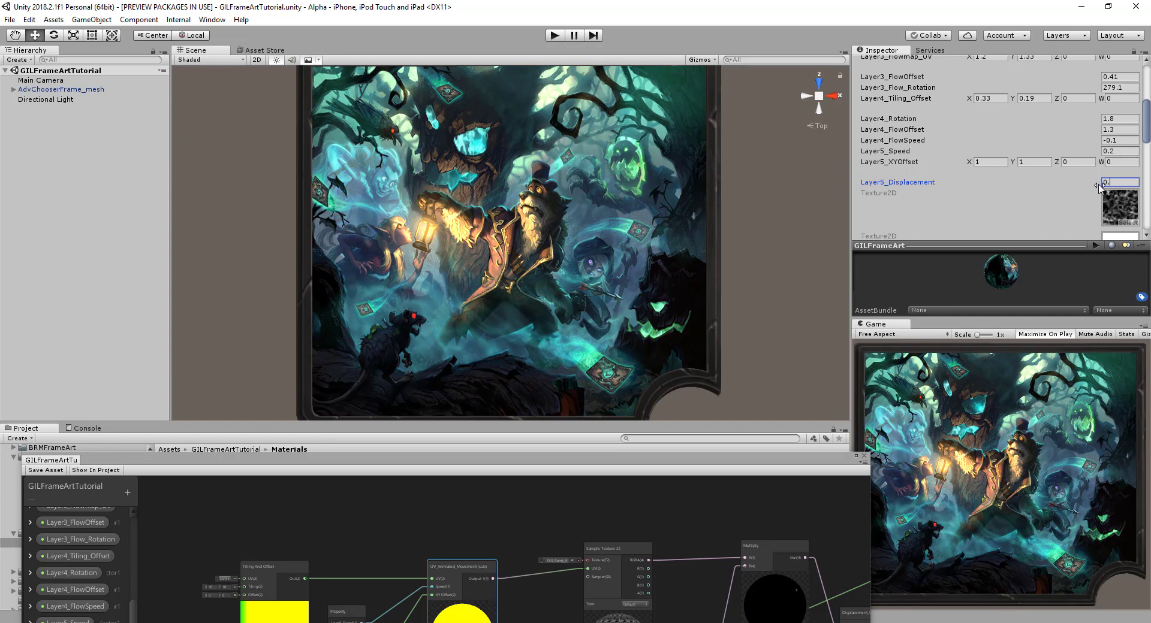
pyautogui.write('0.')
pyautogui.write('03')
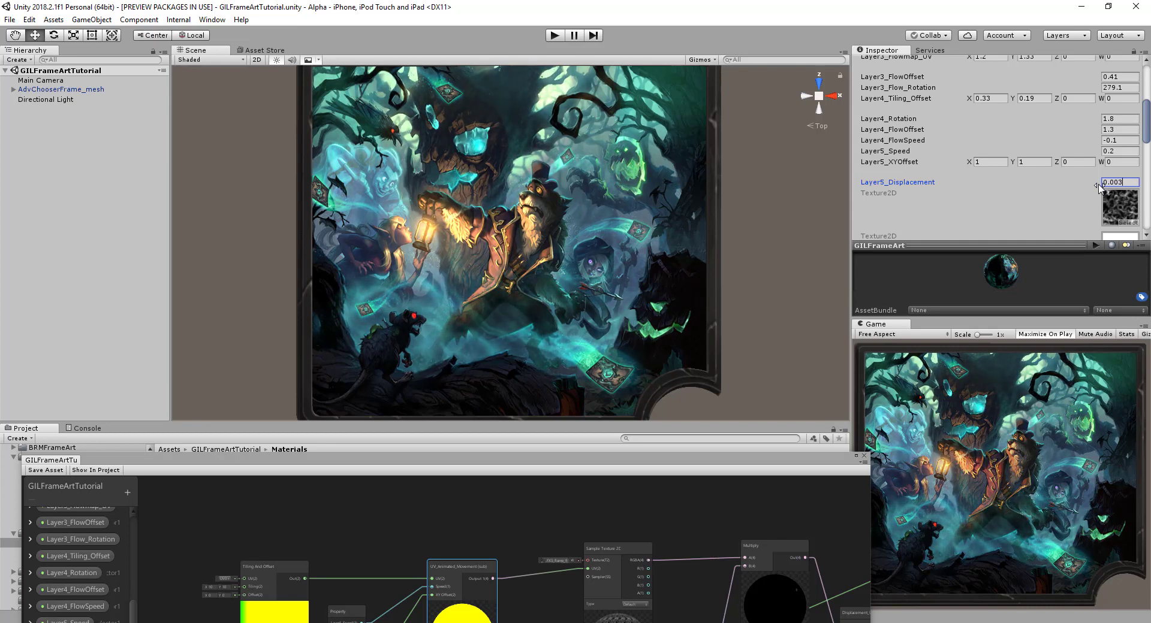
pyautogui.click(1104, 151)
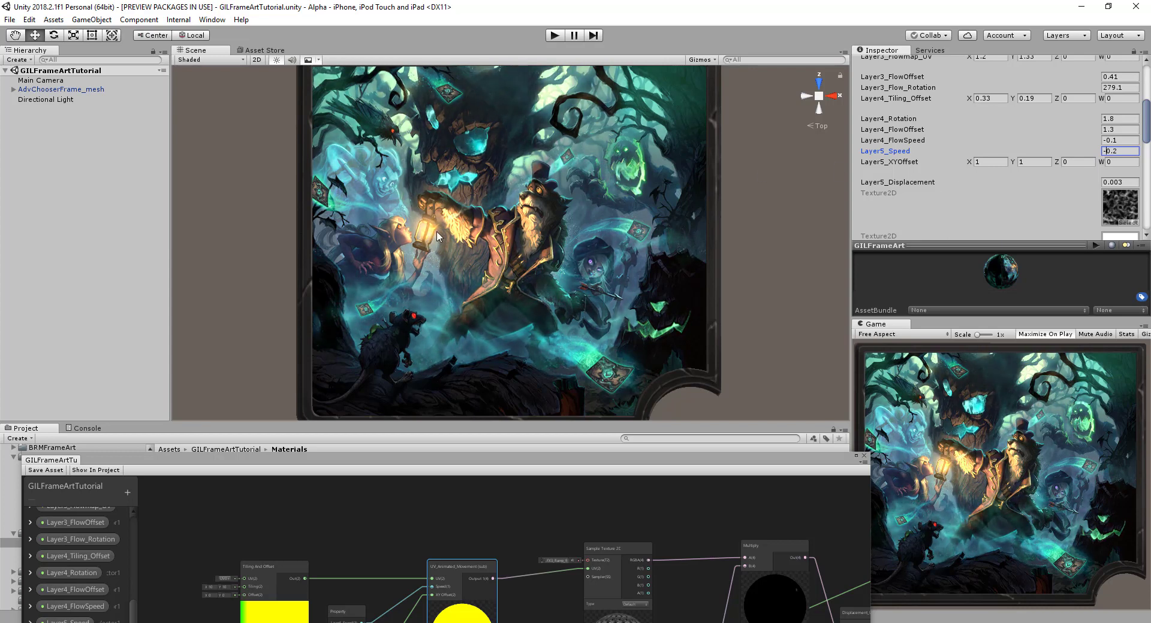
# Step: Set the material's Layer5_XYOffset to X 1.5 and Y 1.5
pyautogui.click(977, 162)
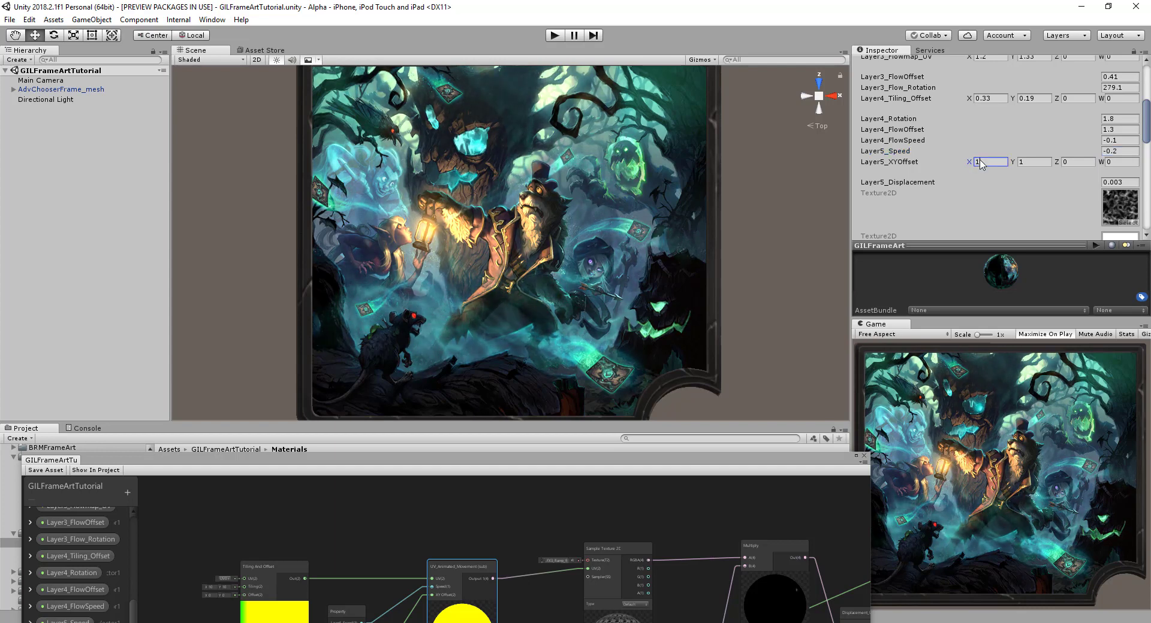
pyautogui.write('.5')
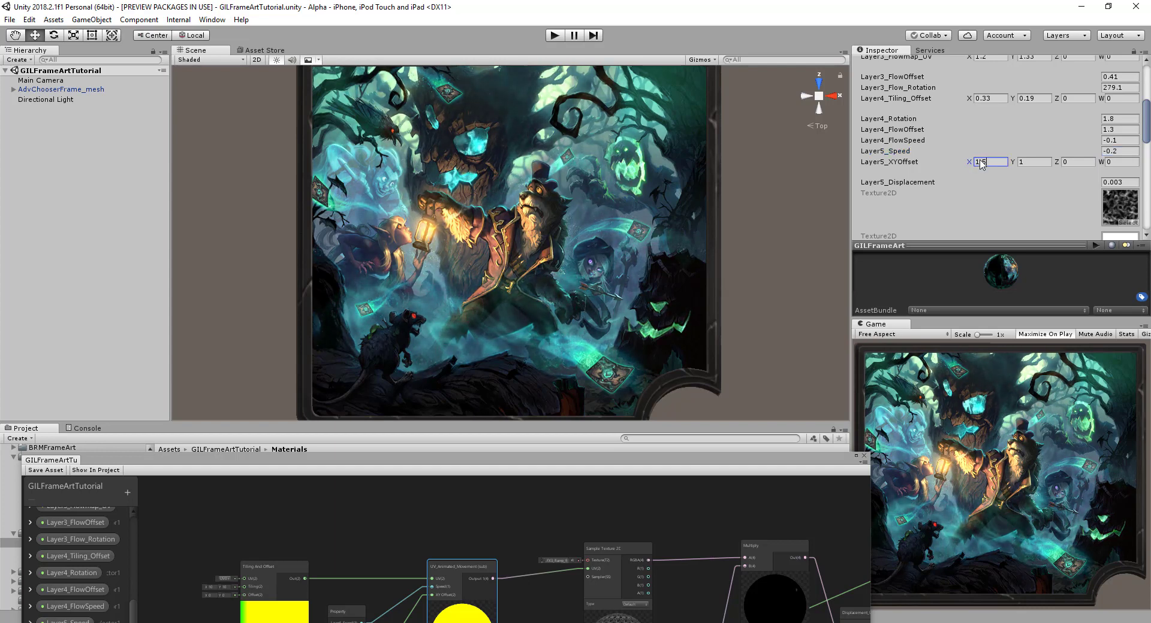
pyautogui.press('Tab')
pyautogui.write('1.5')
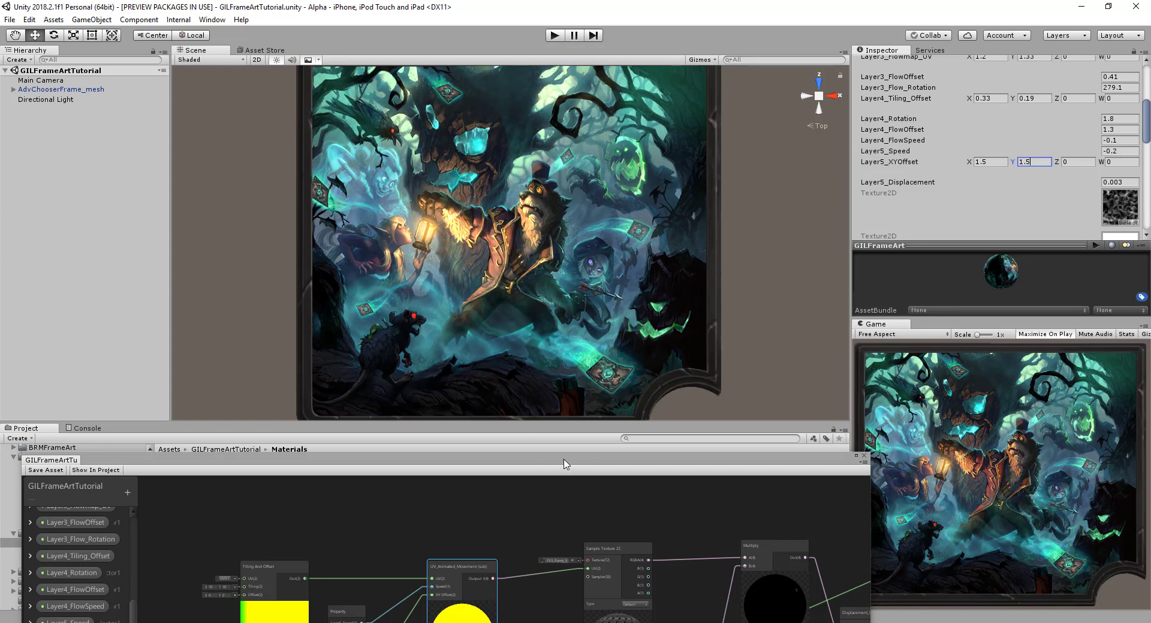
# Step: Bring the shader graph window back over the Scene view and move the master node away from the final combining node to make room
pyautogui.moveTo(563, 465); pyautogui.dragTo(540, 49)
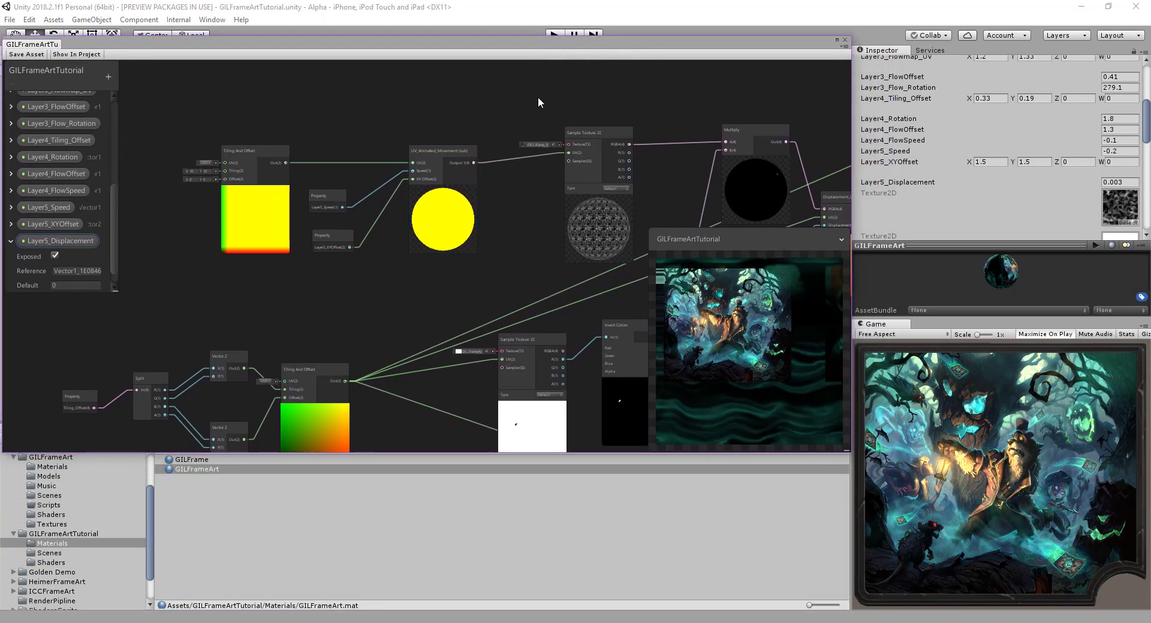
pyautogui.moveTo(538, 96); pyautogui.dragTo(343, 91, button='middle')
pyautogui.scroll(-3, 343, 91)
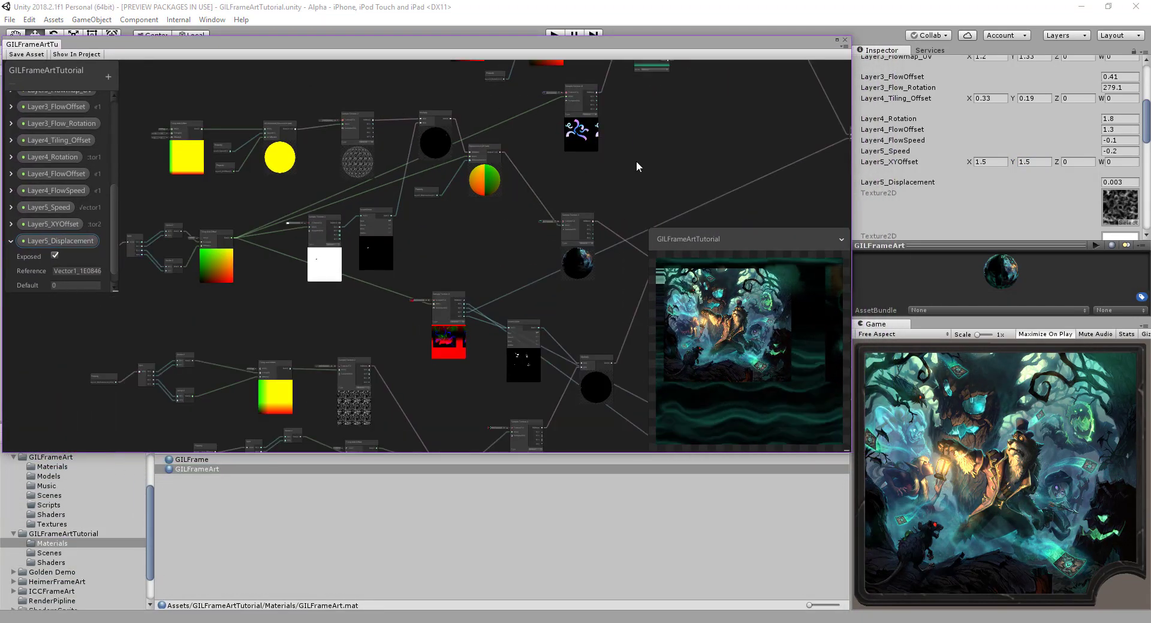
pyautogui.moveTo(637, 161); pyautogui.dragTo(305, 240, button='middle')
pyautogui.scroll(-1, 407, 216)
pyautogui.moveTo(532, 286); pyautogui.dragTo(354, 211, button='middle')
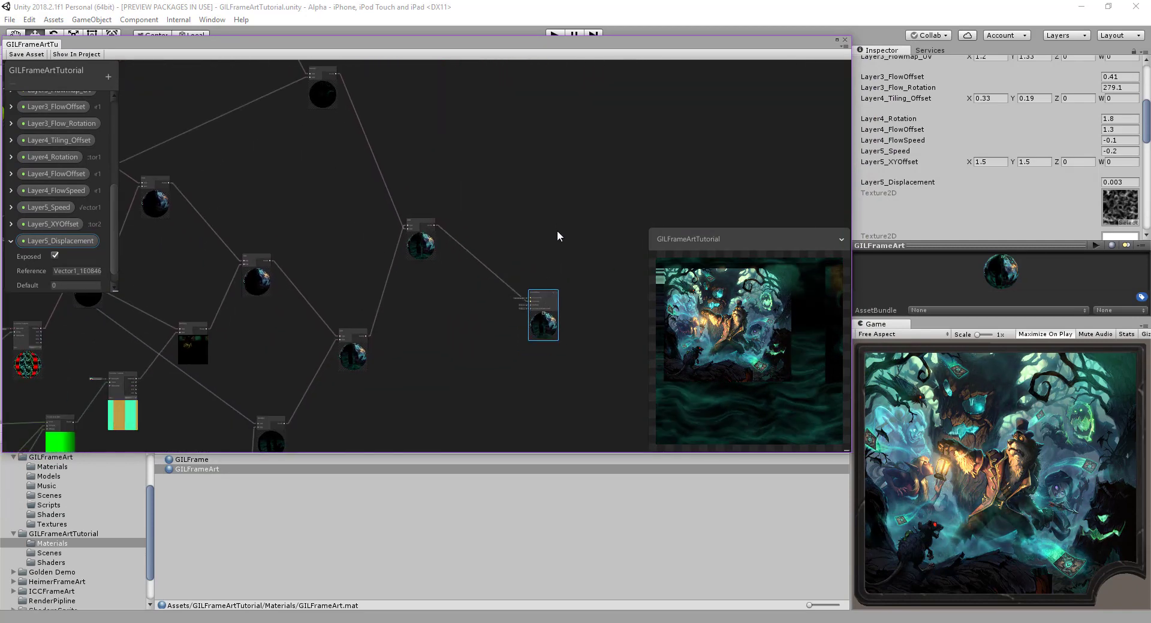
pyautogui.moveTo(544, 300); pyautogui.dragTo(563, 220)
pyautogui.scroll(2, 486, 179)
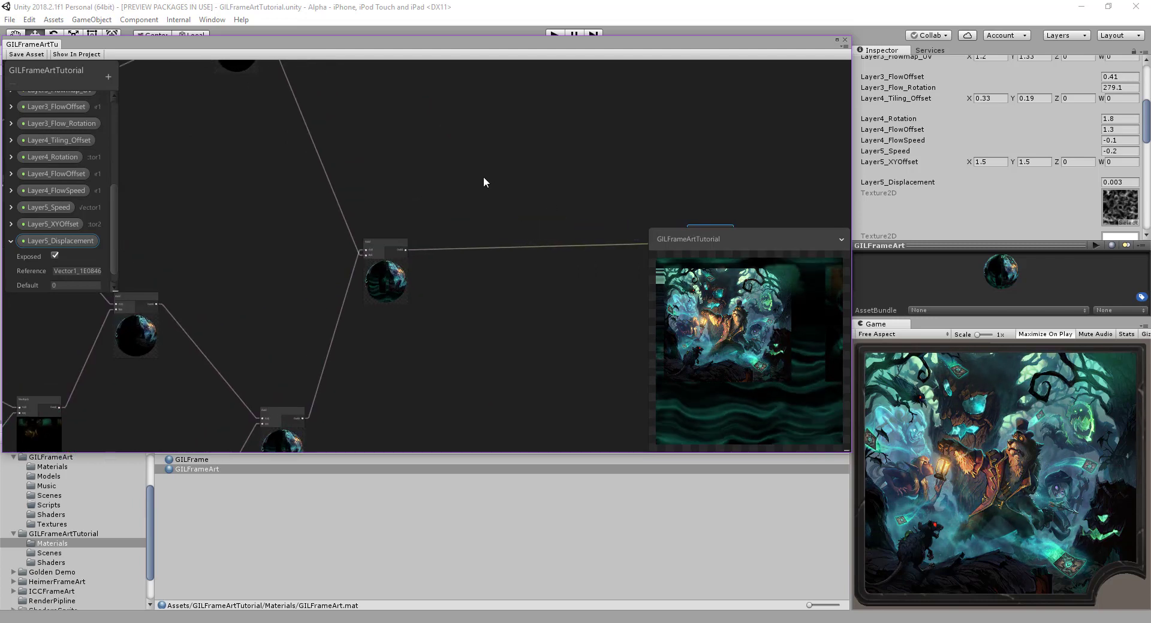
# Step: Add the GIL_Logo texture from GILFrameArt's Textures folder to the graph as a Sample Texture 2D node above the link to the master node
pyautogui.scroll(-3, 483, 176)
pyautogui.scroll(2, 431, 150)
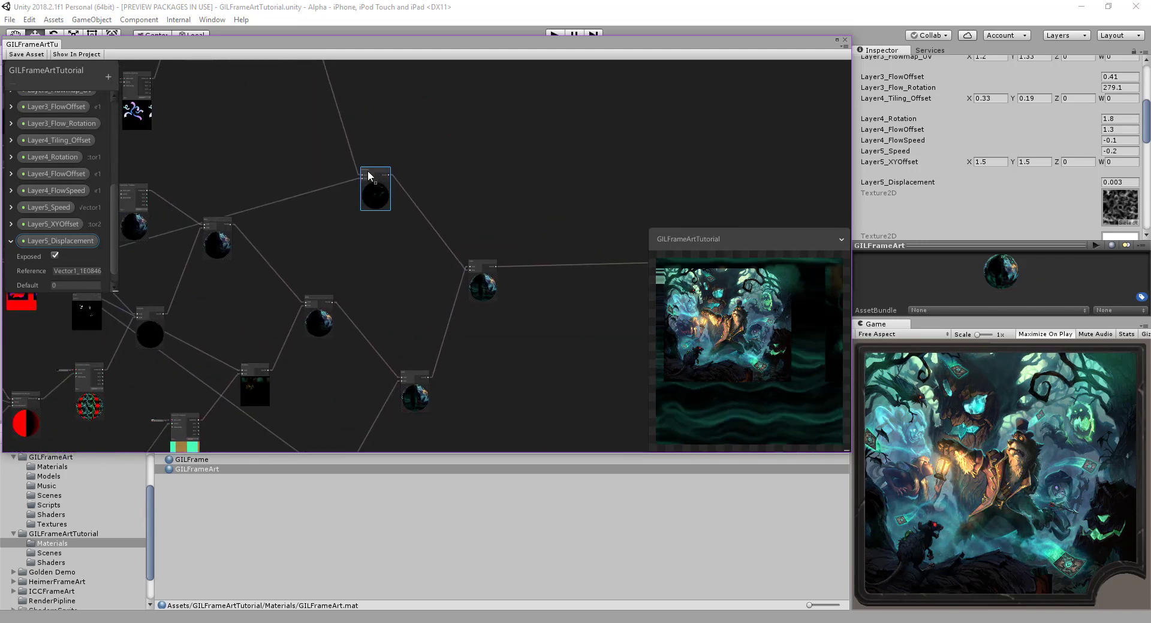
pyautogui.moveTo(434, 119); pyautogui.dragTo(533, 243, button='middle')
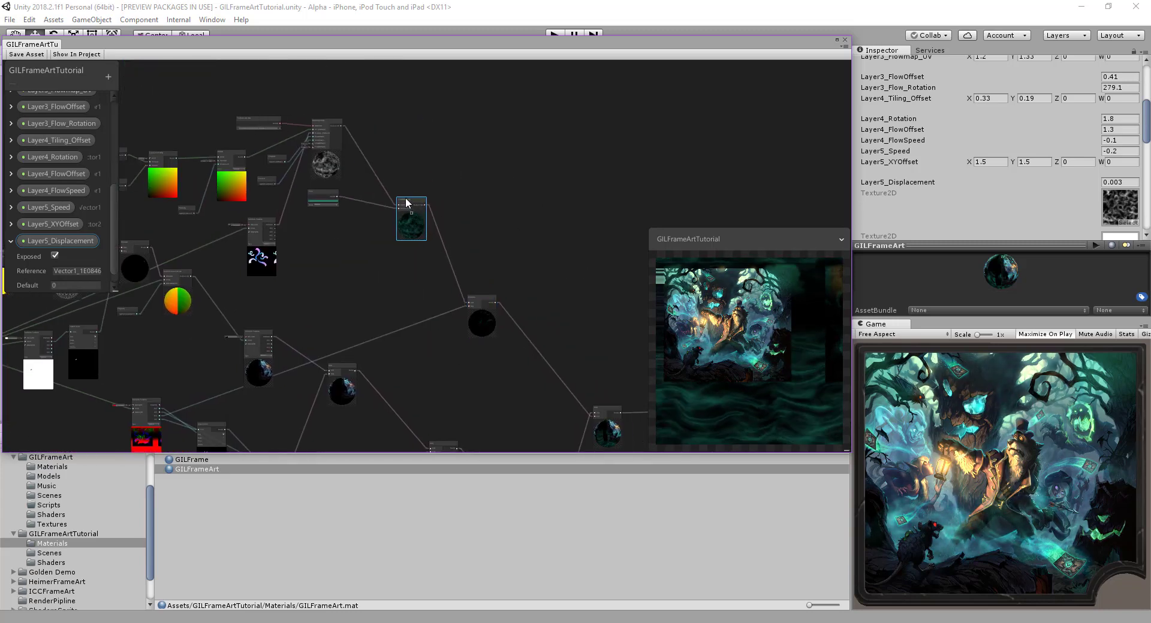
pyautogui.moveTo(530, 251); pyautogui.dragTo(433, 151, button='middle')
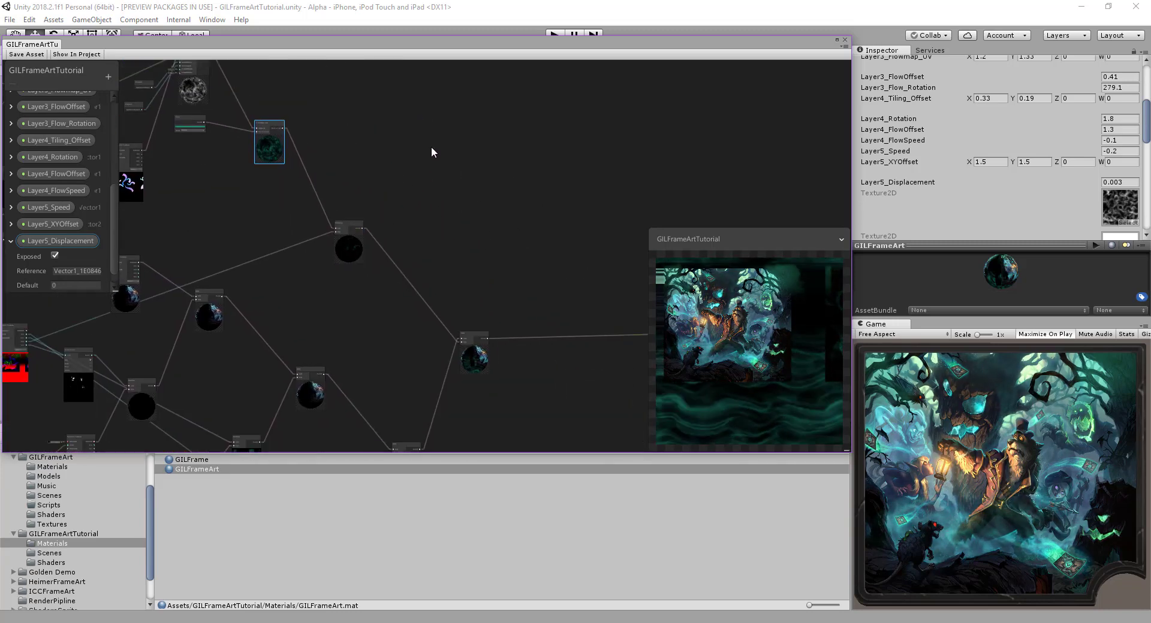
pyautogui.moveTo(469, 214); pyautogui.dragTo(395, 170, button='middle')
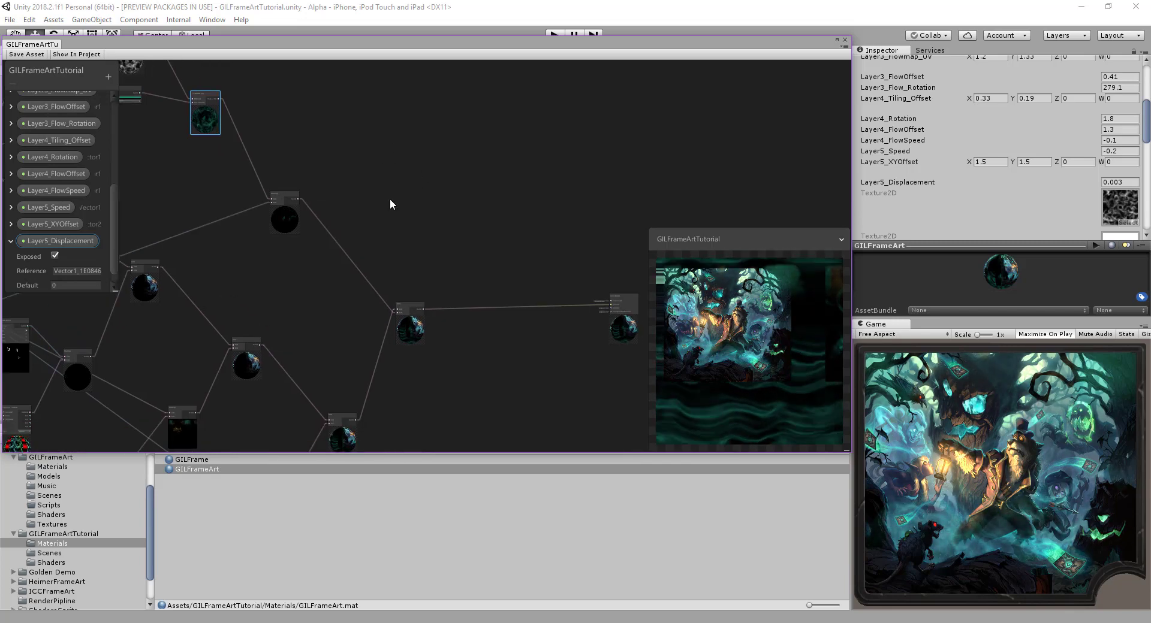
pyautogui.click(52, 524)
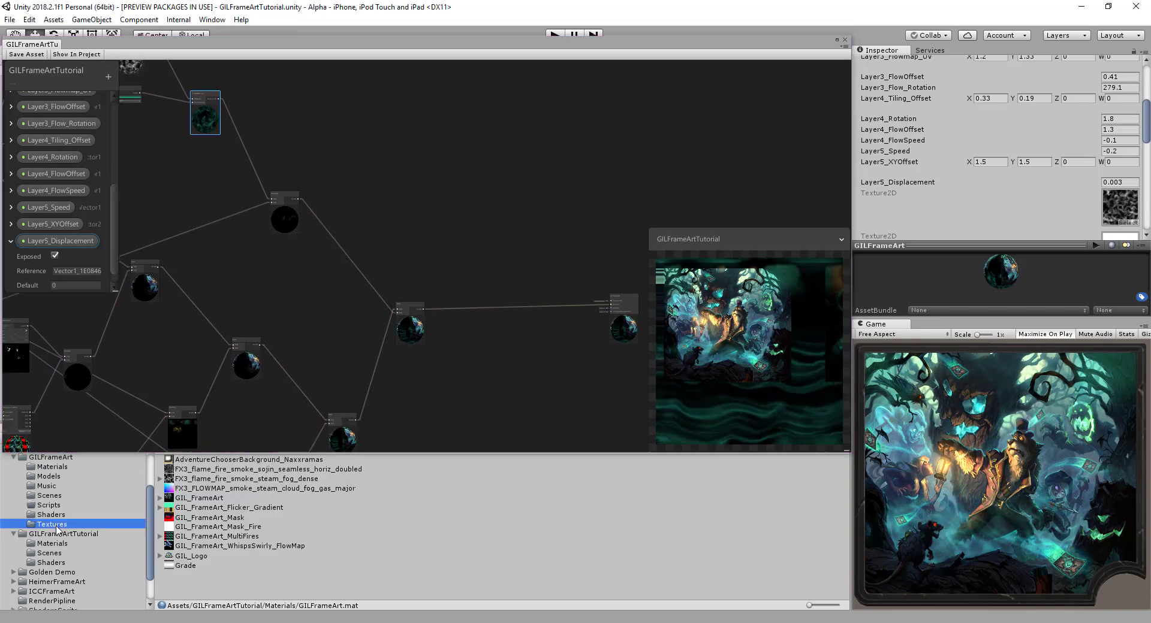
pyautogui.click(191, 556)
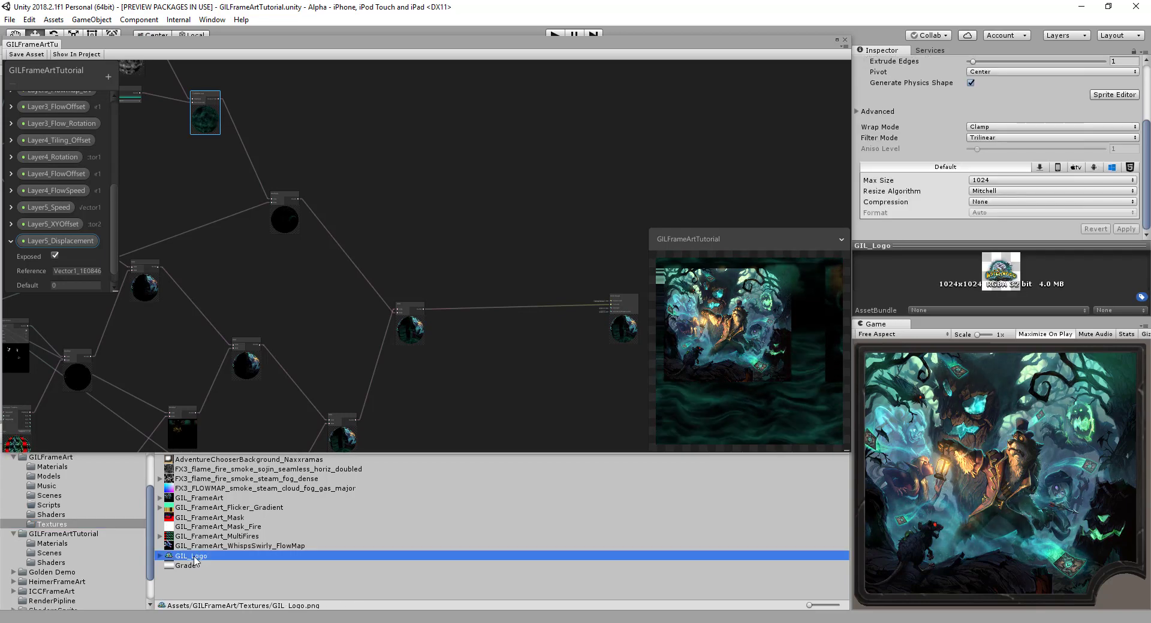
pyautogui.click(390, 172)
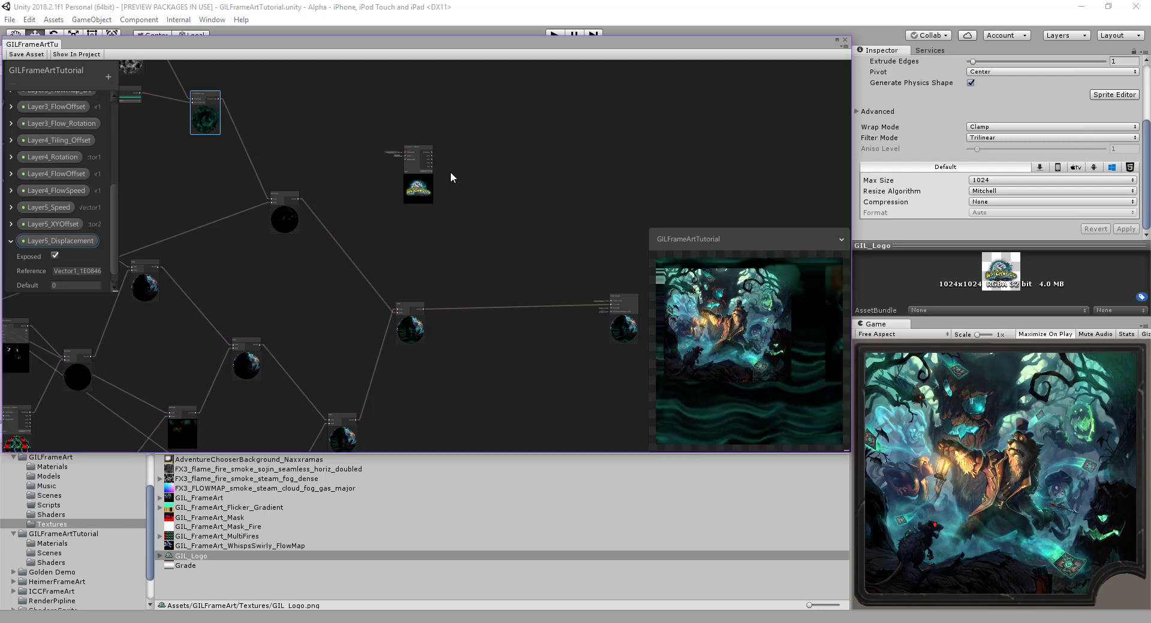
# Step: Move the GIL_Logo Sample Texture 2D node higher into the empty area of the graph
pyautogui.moveTo(451, 172); pyautogui.dragTo(415, 213, button='middle')
pyautogui.scroll(4, 425, 213)
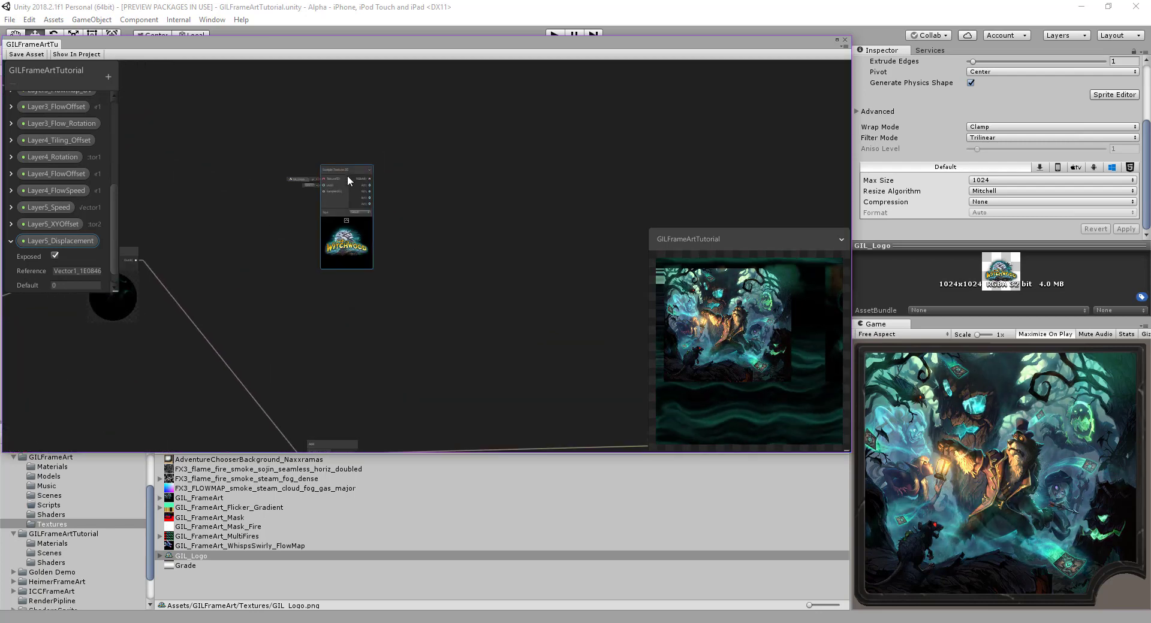
pyautogui.moveTo(347, 175); pyautogui.dragTo(339, 127)
pyautogui.scroll(3, 383, 193)
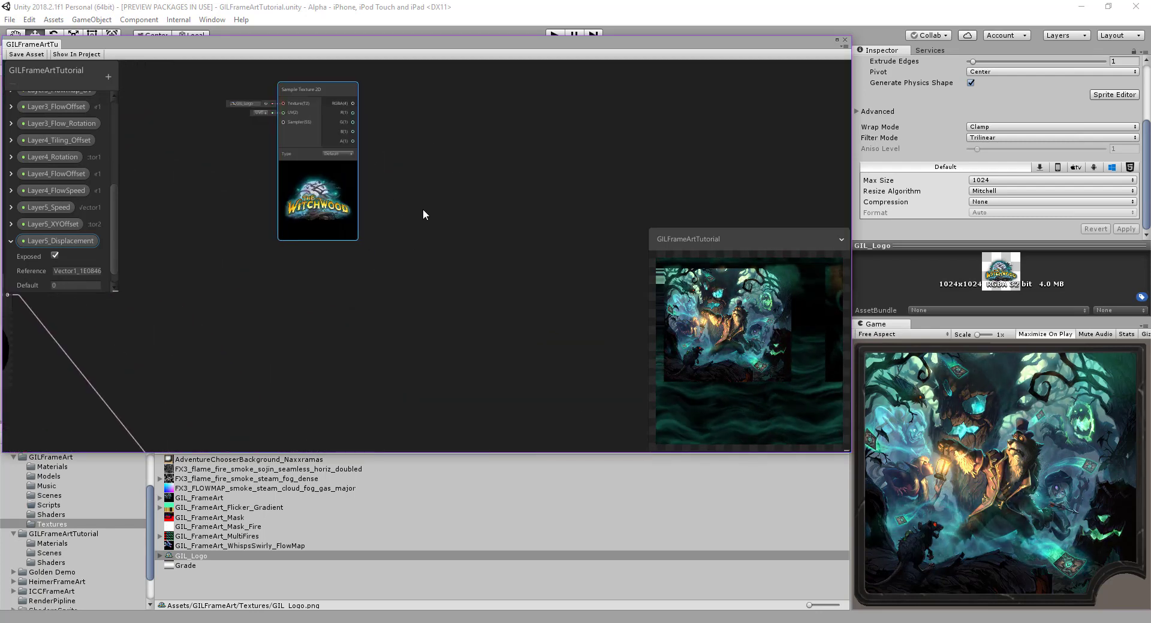
pyautogui.moveTo(423, 208); pyautogui.dragTo(472, 223, button='middle')
pyautogui.moveTo(354, 103)
pyautogui.mouseDown()
pyautogui.moveTo(340, 90)
pyautogui.moveTo(336, 106)
pyautogui.mouseUp()
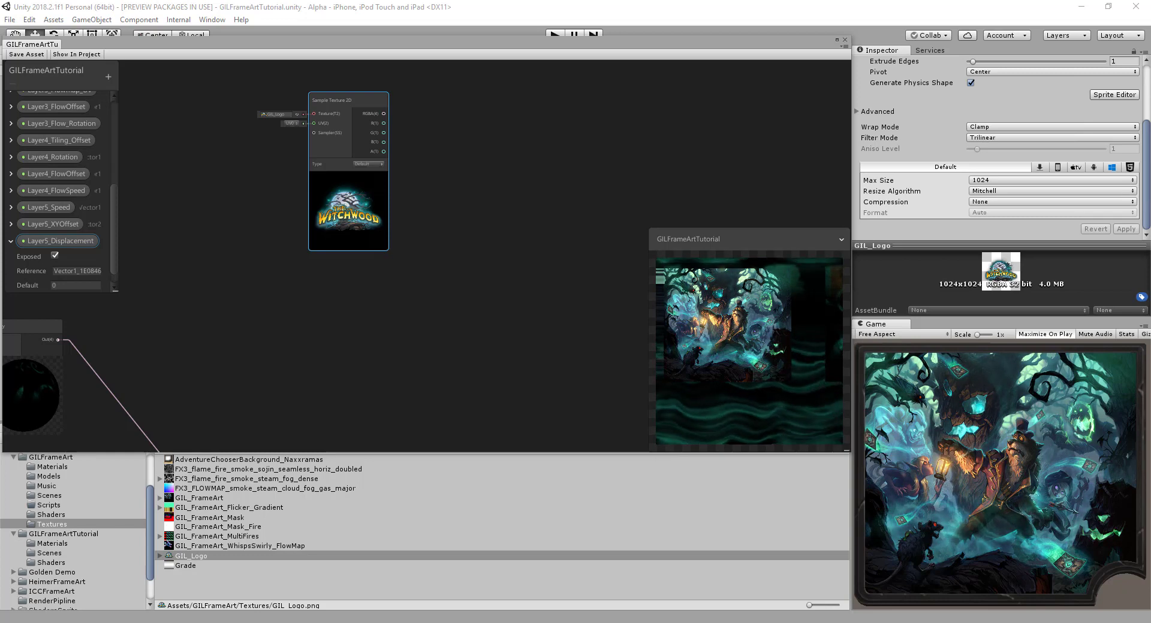
pyautogui.moveTo(364, 282); pyautogui.dragTo(314, 233, button='middle')
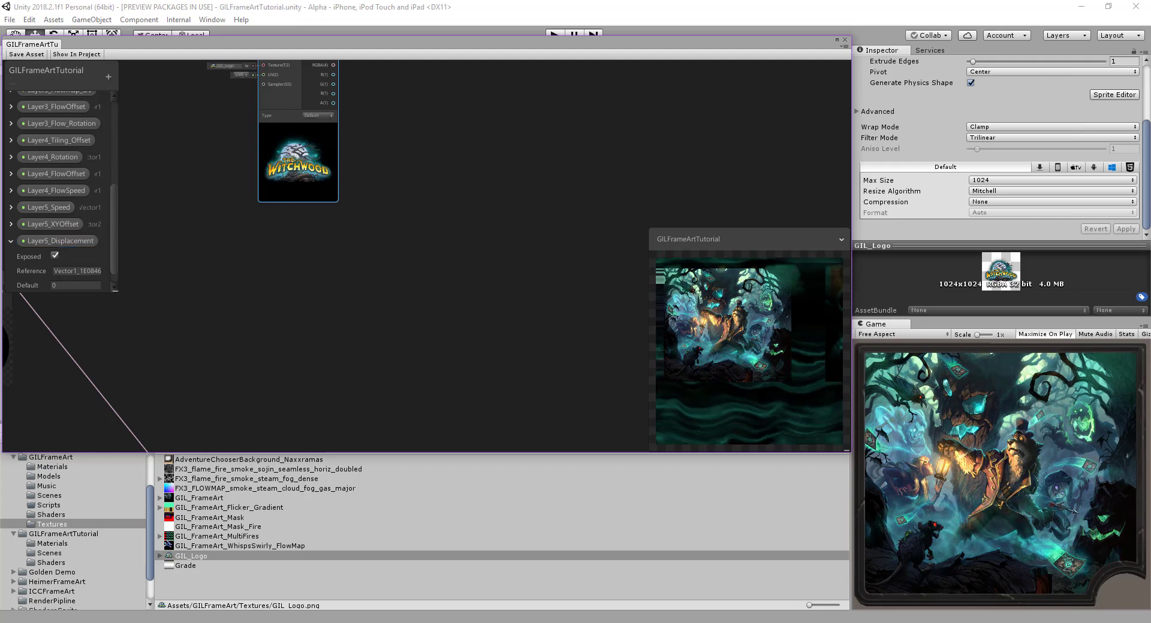
pyautogui.moveTo(193, 240); pyautogui.dragTo(288, 312, button='middle')
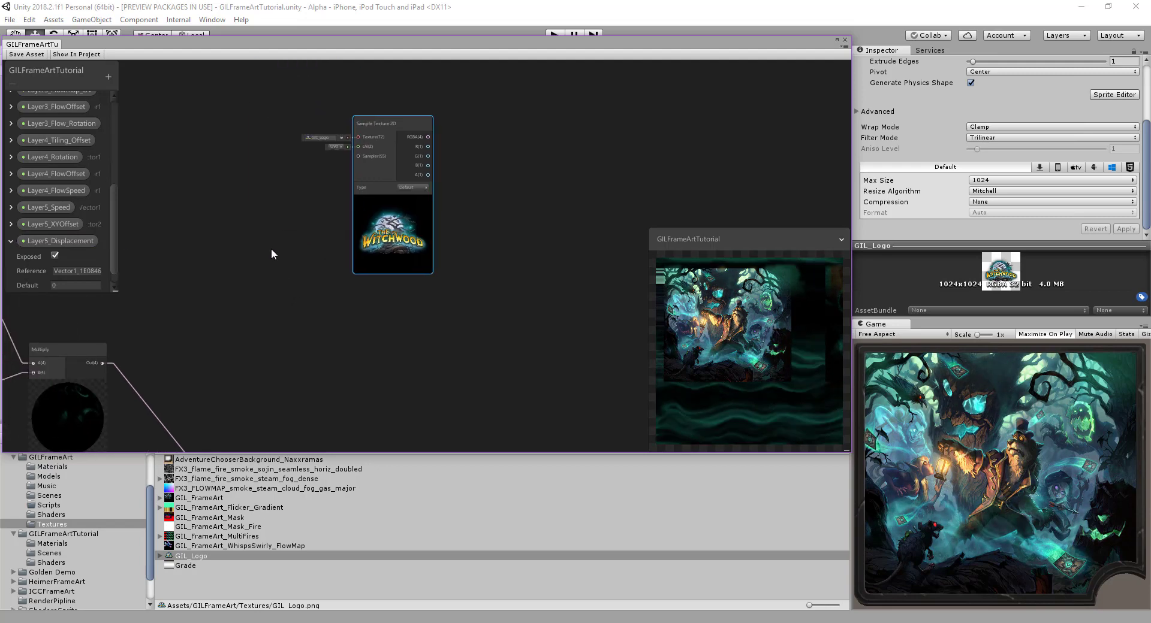
pyautogui.scroll(2, 286, 221)
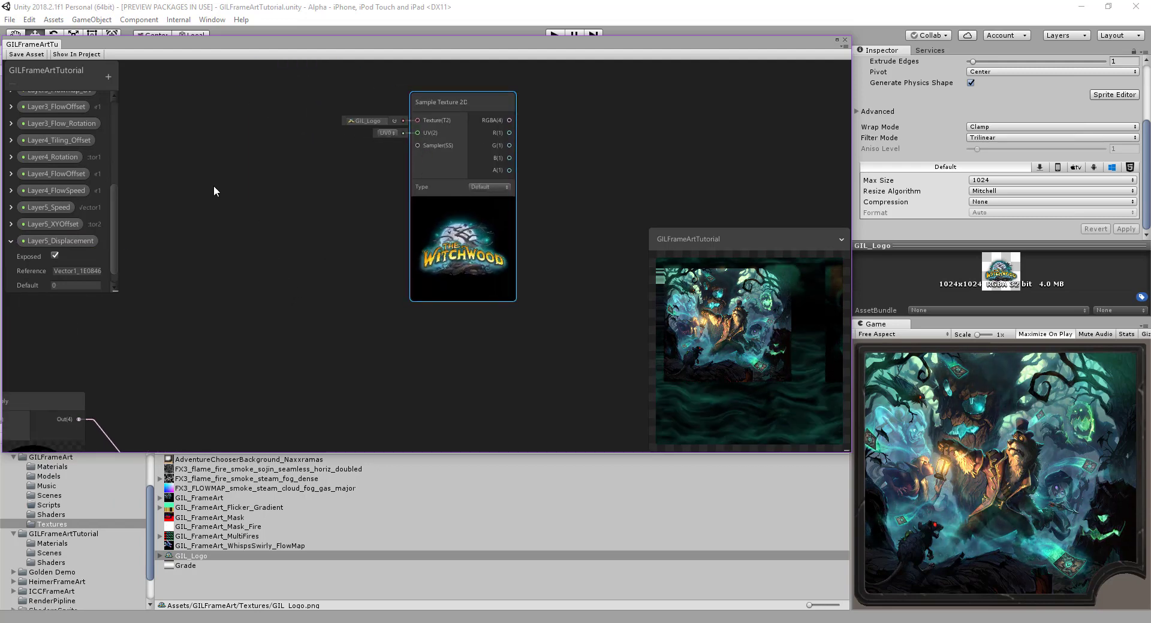
# Step: Create a Tiling And Offset node and connect its output to the UV input of the GIL_Logo Sample Texture 2D node
pyautogui.rightClick(225, 172)
pyautogui.click(244, 181)
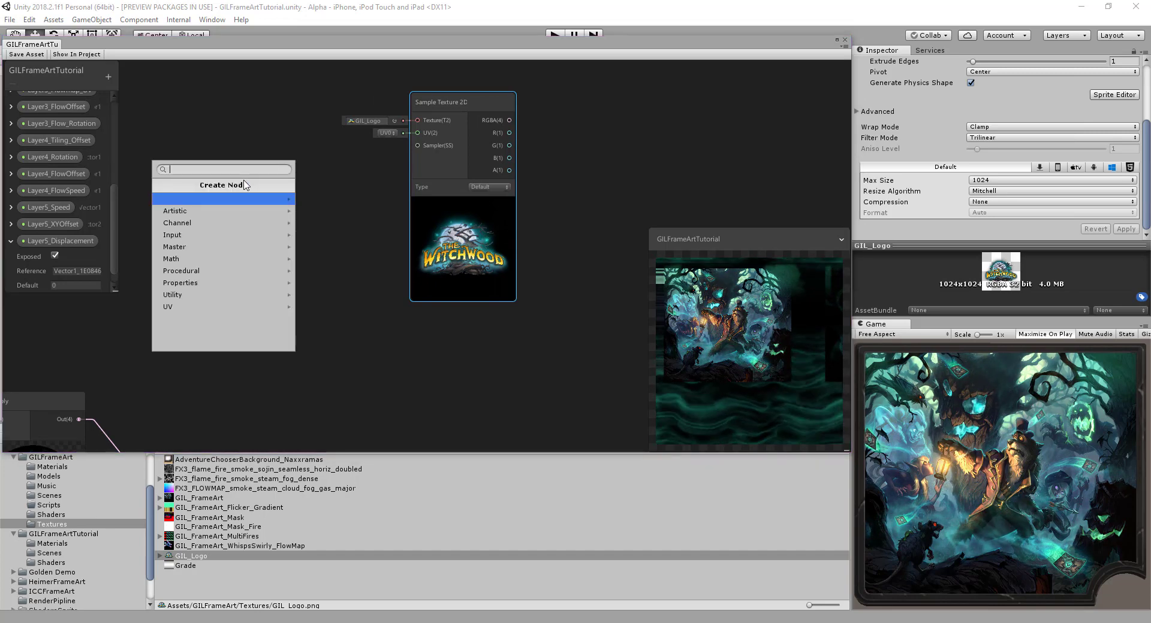
pyautogui.write('til')
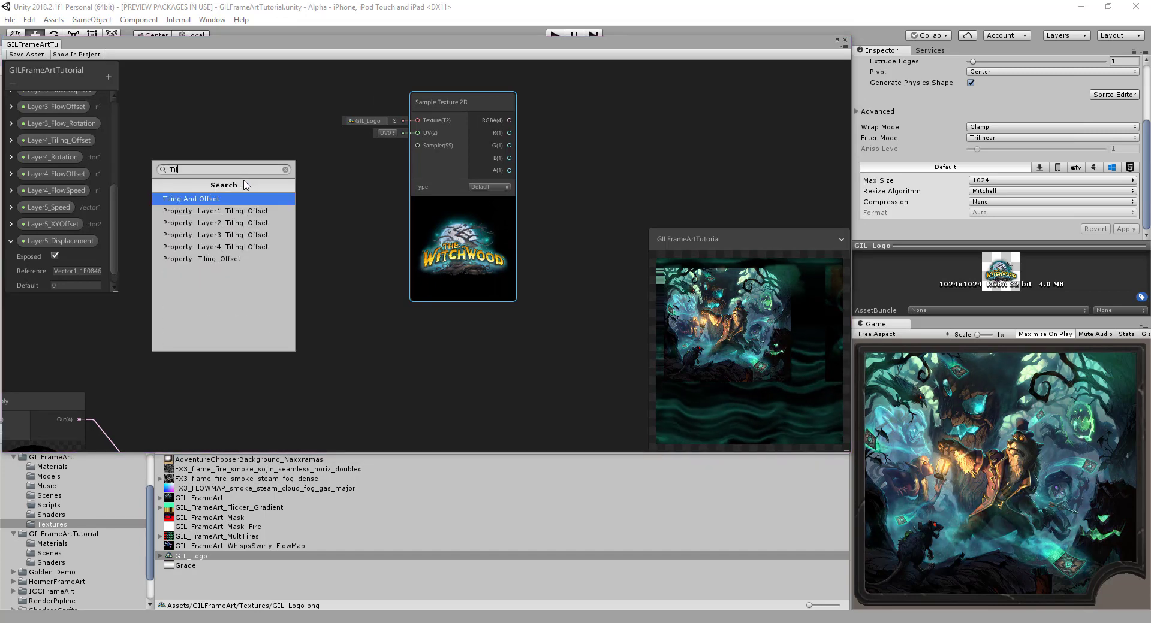
pyautogui.click(219, 195)
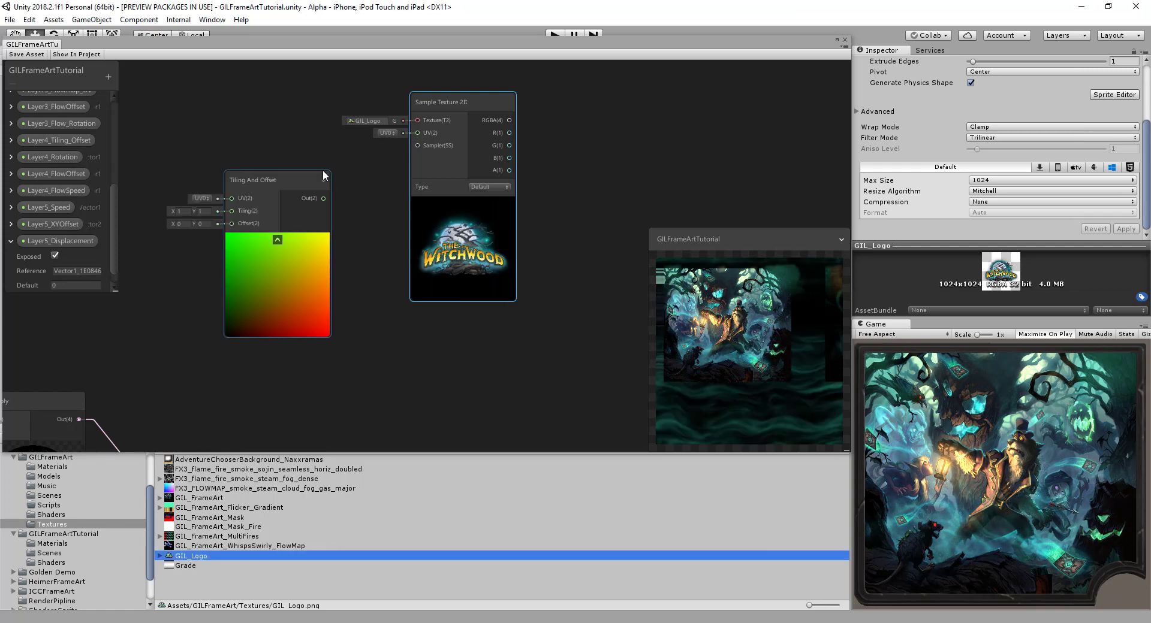
pyautogui.moveTo(295, 190); pyautogui.dragTo(417, 133)
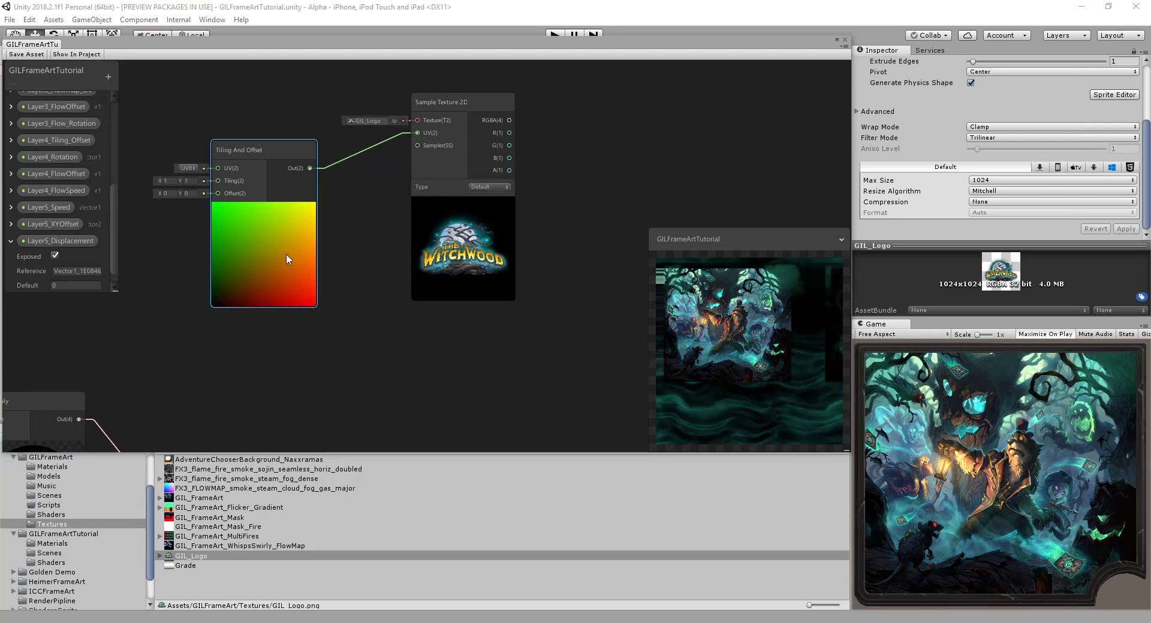
# Step: Set the logo's Tiling And Offset tiling to X 2.646 and Y 2.646
pyautogui.moveTo(215, 280); pyautogui.dragTo(265, 286, button='middle')
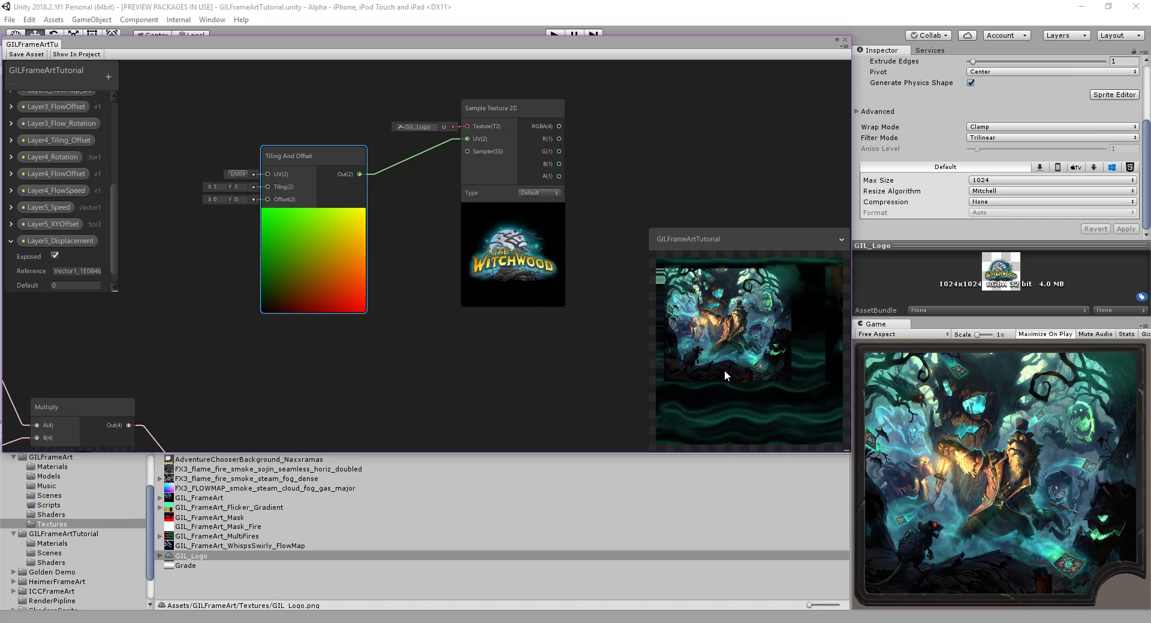
pyautogui.click(220, 187)
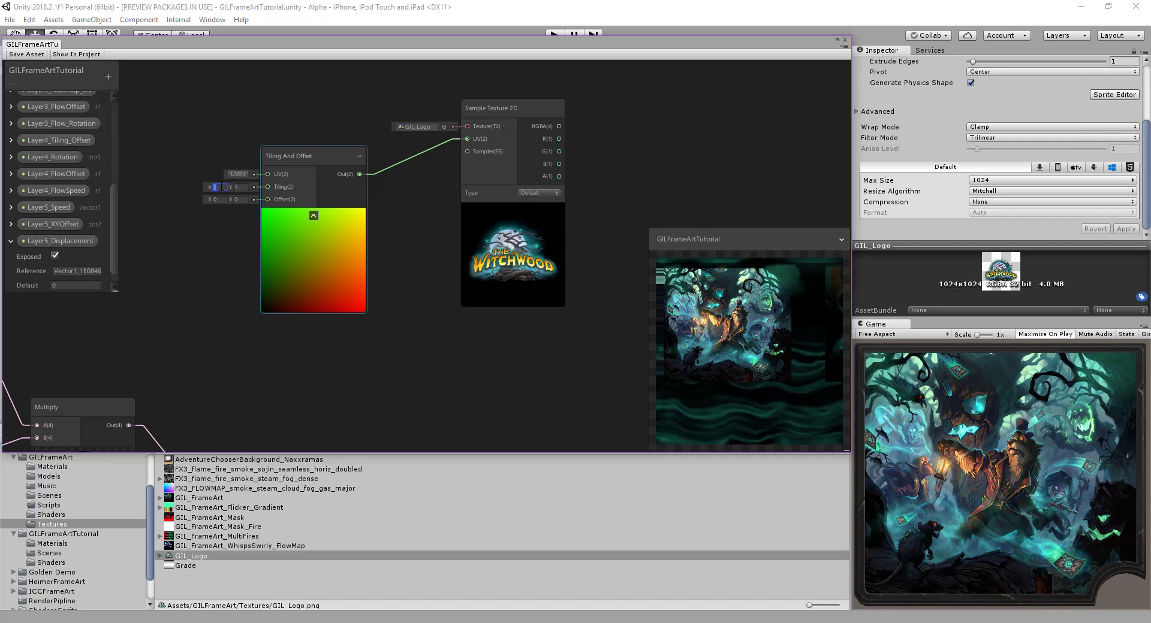
pyautogui.write('2.5')
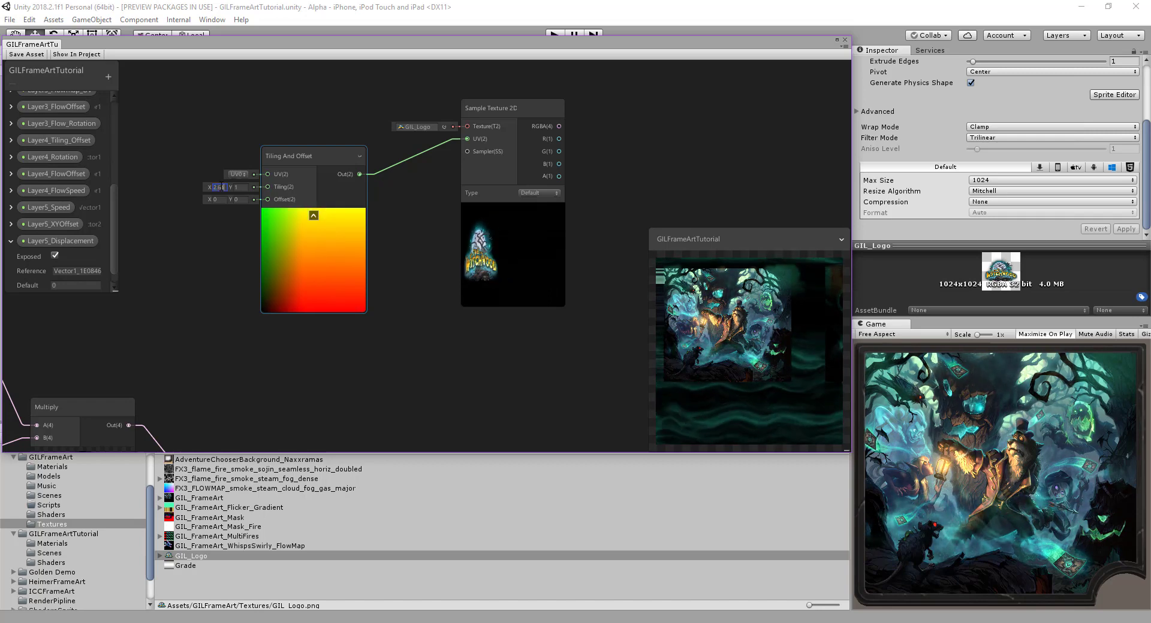
pyautogui.moveTo(216, 187); pyautogui.dragTo(238, 187)
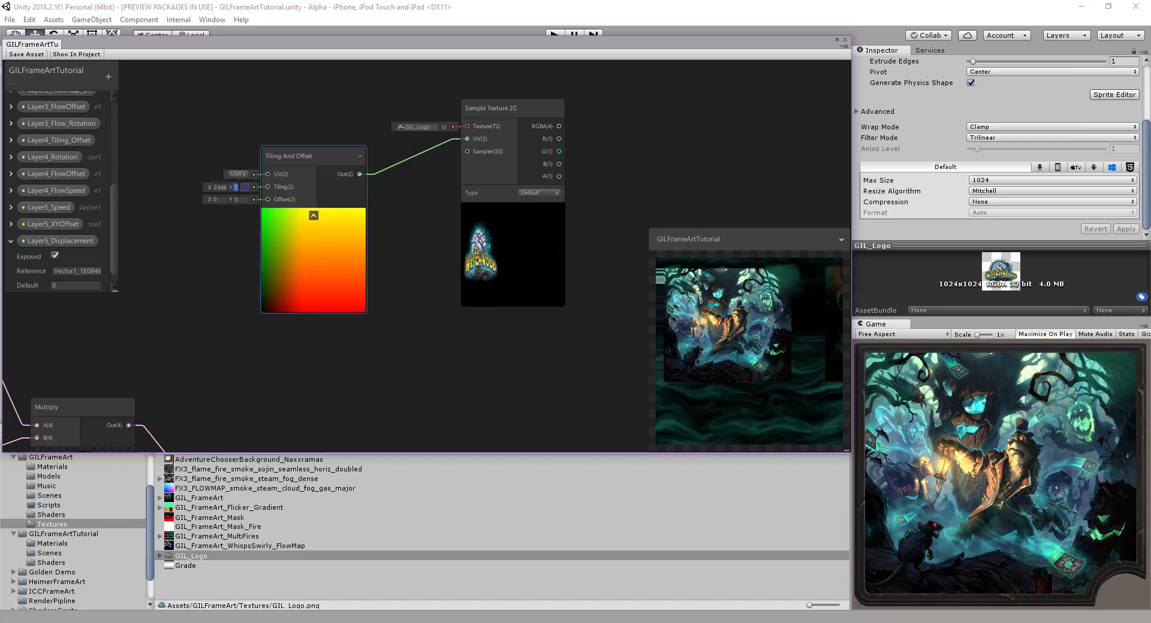
pyautogui.write('2.646')
# Step: Set the logo's Tiling And Offset offset to X -0.56 and Y -0.67
pyautogui.click(217, 200)
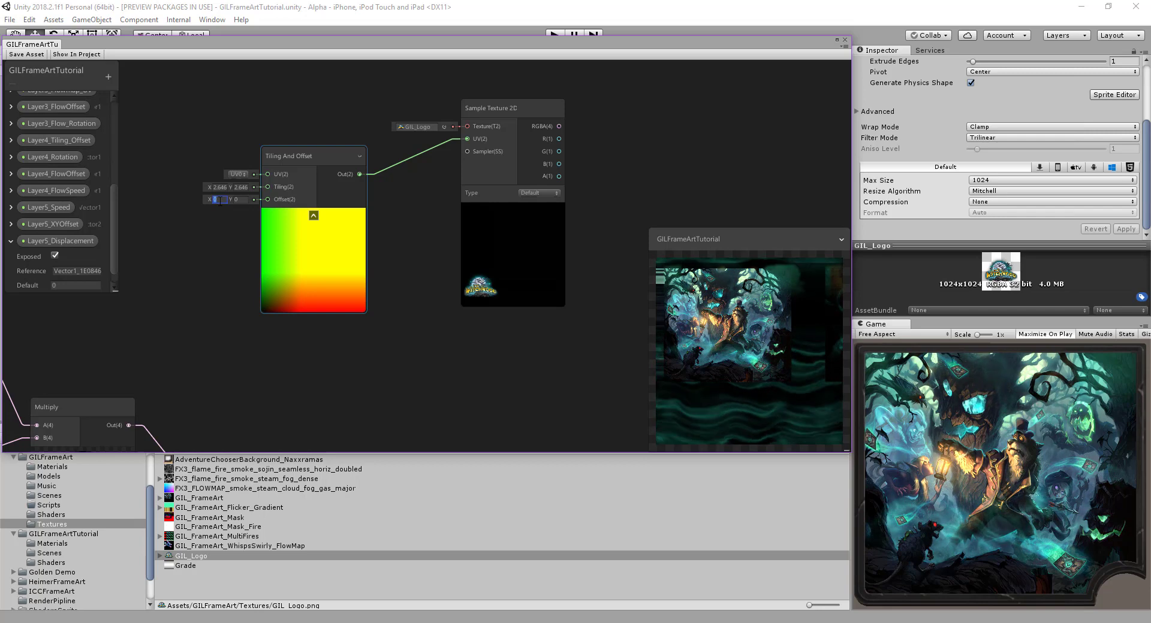
pyautogui.write('-0.56')
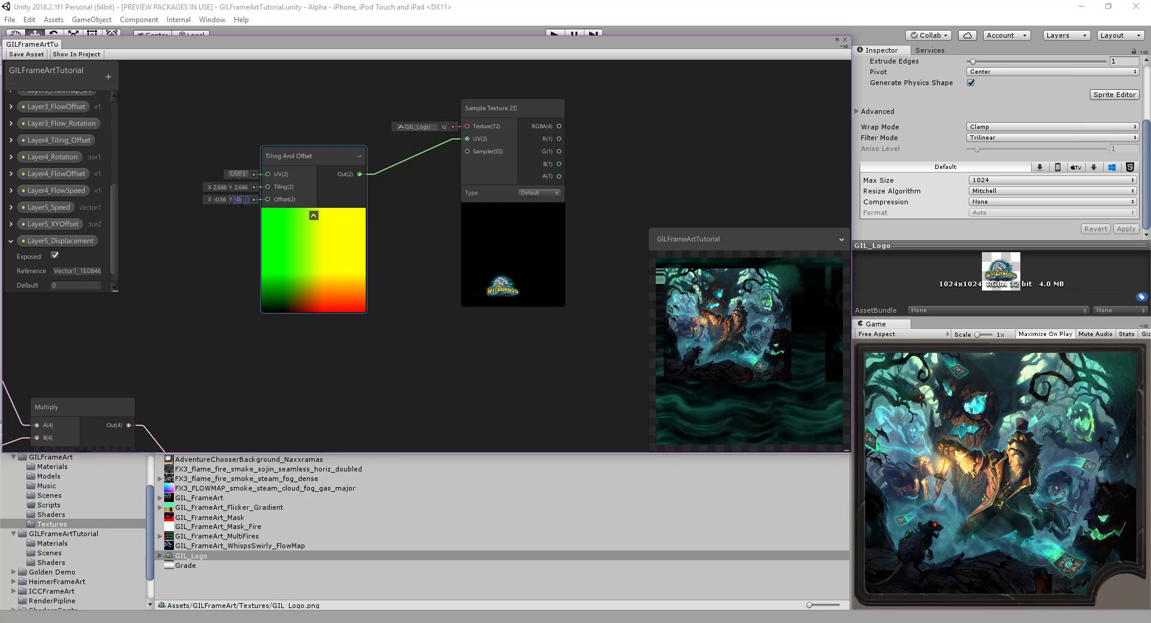
pyautogui.click(241, 201)
pyautogui.write('-0.7')
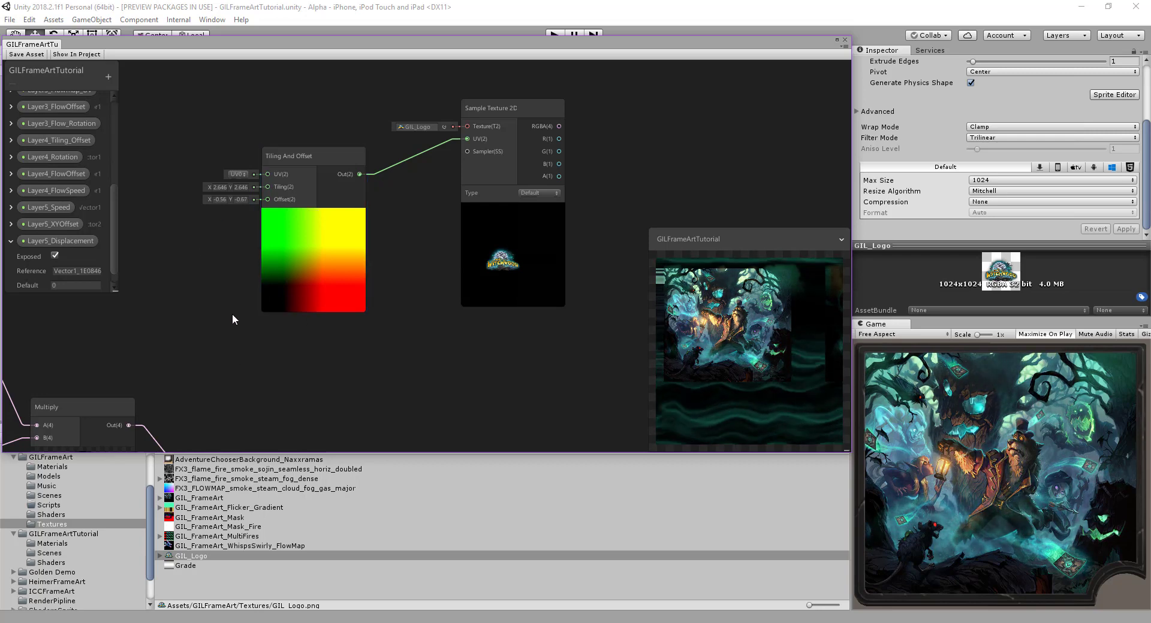
# Step: Create a Multiply node in the empty graph area beyond the GIL_Logo Sample Texture 2D node's outputs
pyautogui.moveTo(198, 225); pyautogui.dragTo(140, 233, button='middle')
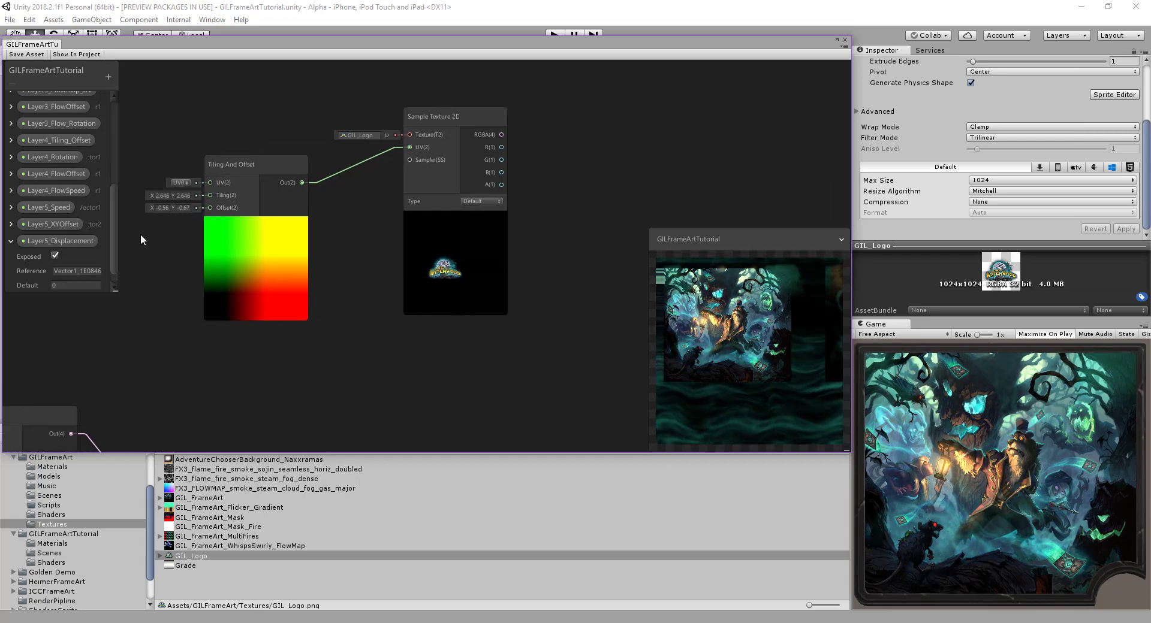
pyautogui.moveTo(366, 219); pyautogui.dragTo(283, 223, button='middle')
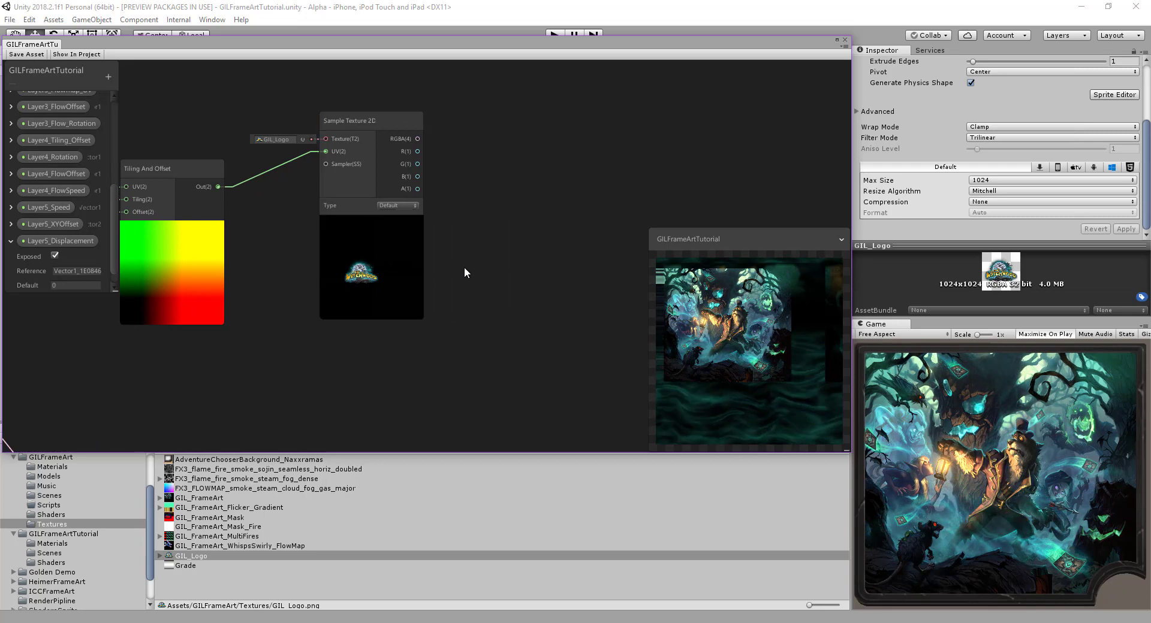
pyautogui.scroll(-1, 464, 268)
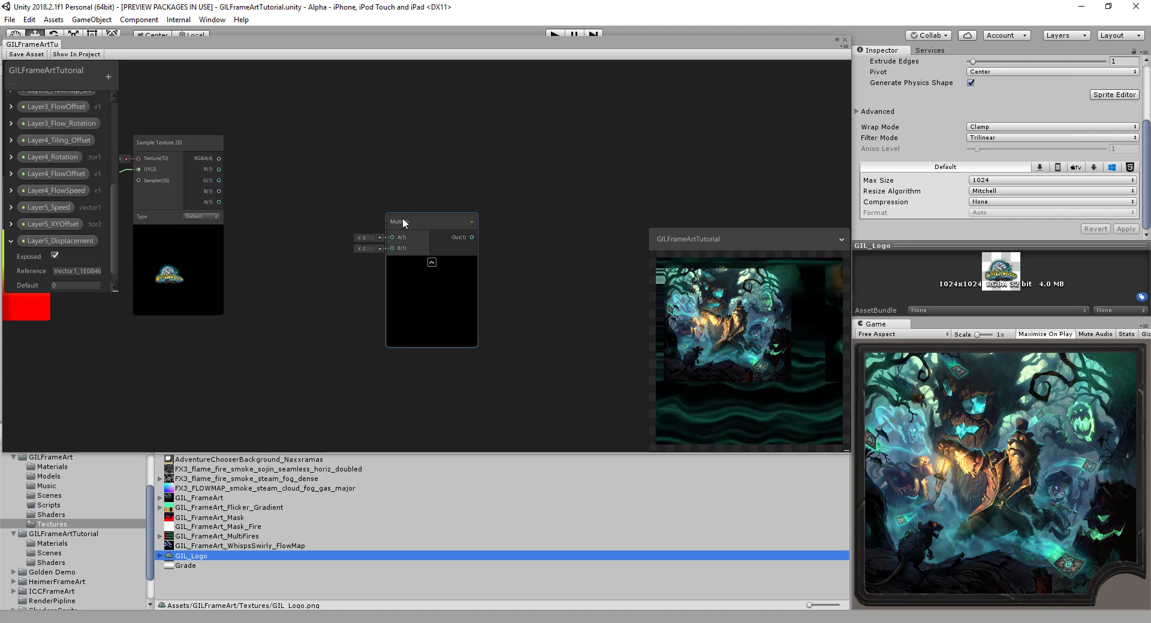
pyautogui.moveTo(401, 218); pyautogui.dragTo(388, 181)
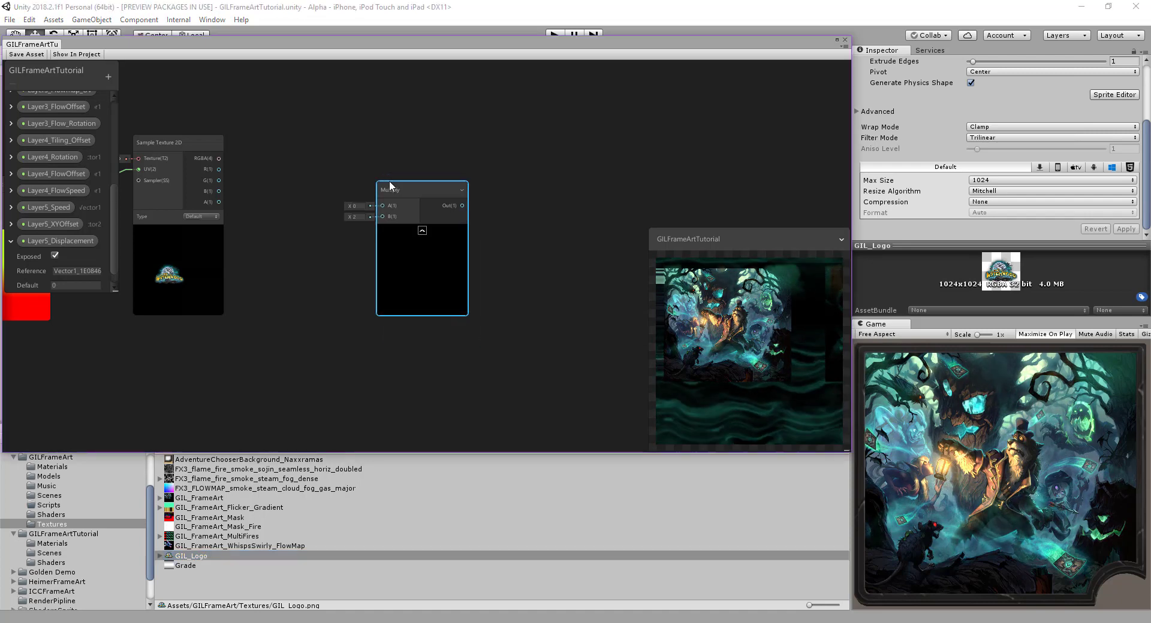
# Step: Connect the GIL_Logo sample's RGBA output to the Multiply node's A input and its alpha output to B
pyautogui.moveTo(220, 158); pyautogui.dragTo(378, 200)
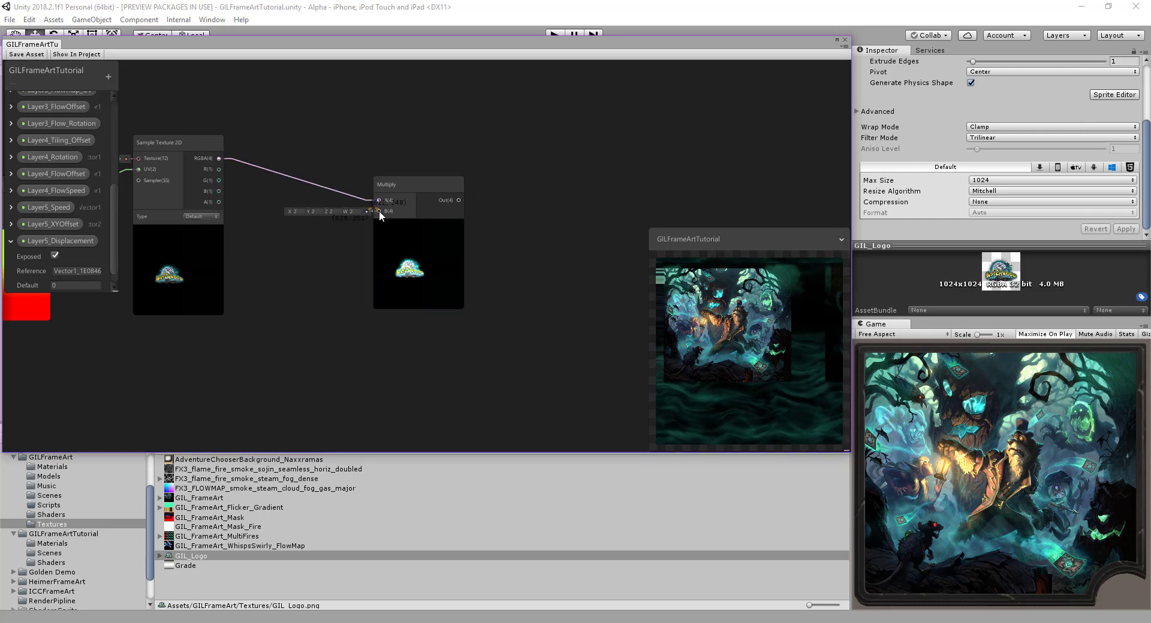
pyautogui.moveTo(377, 211); pyautogui.dragTo(213, 203)
pyautogui.moveTo(302, 210); pyautogui.dragTo(378, 211)
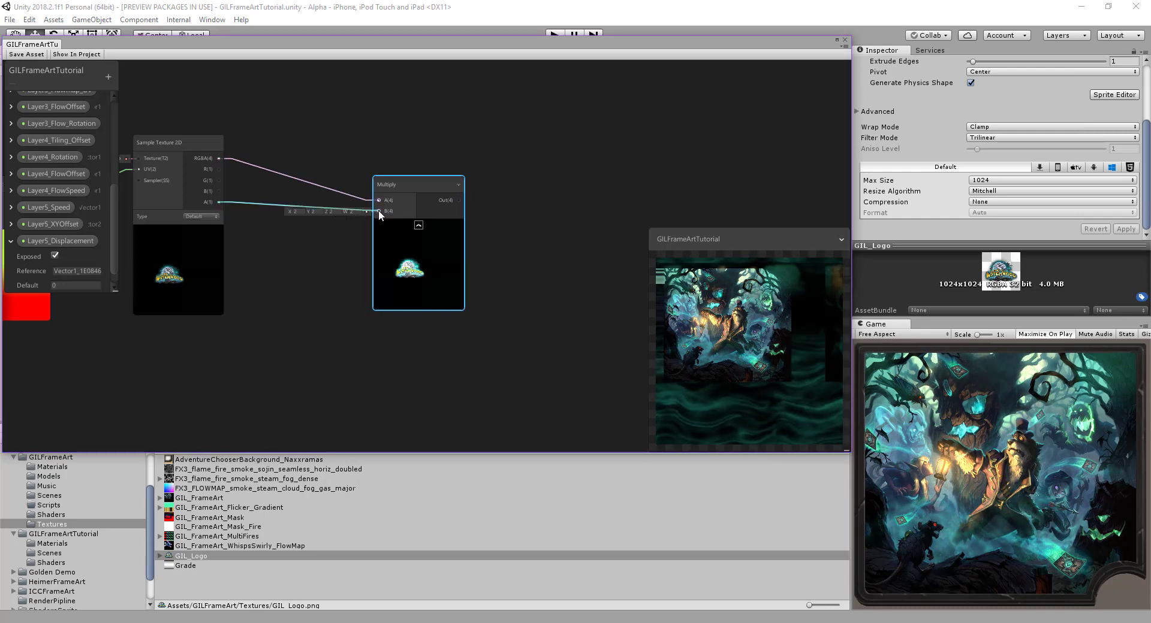
pyautogui.click(334, 287)
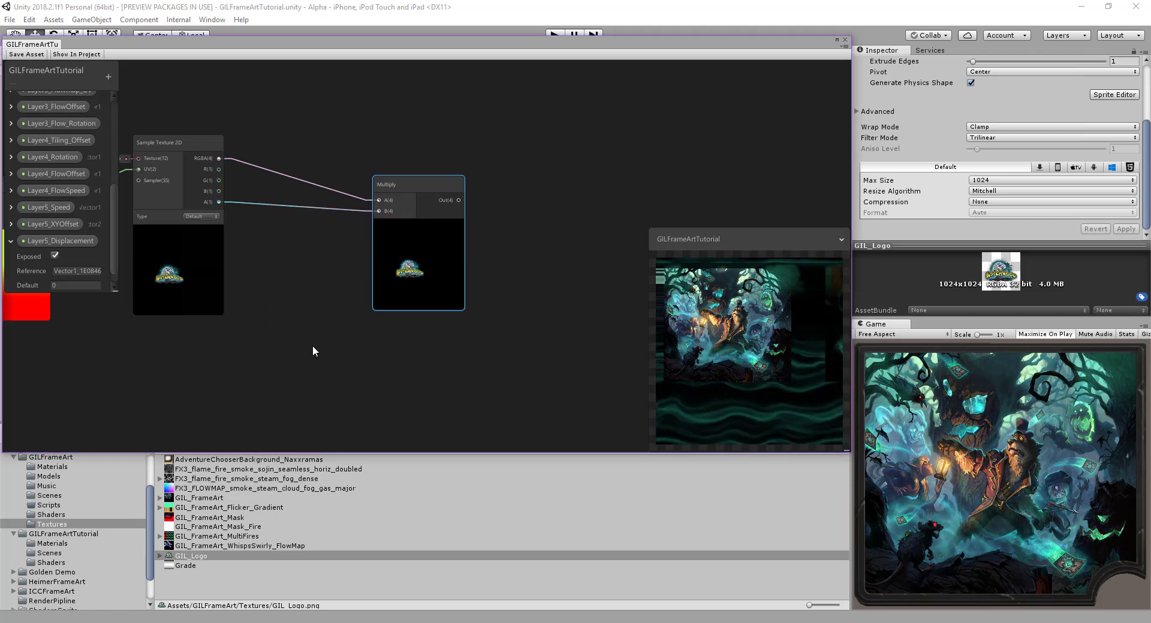
# Step: Create a Subtract node below the logo's Multiply node and connect the logo's alpha output to its A input
pyautogui.moveTo(344, 368); pyautogui.dragTo(342, 243, button='middle')
pyautogui.rightClick(349, 266)
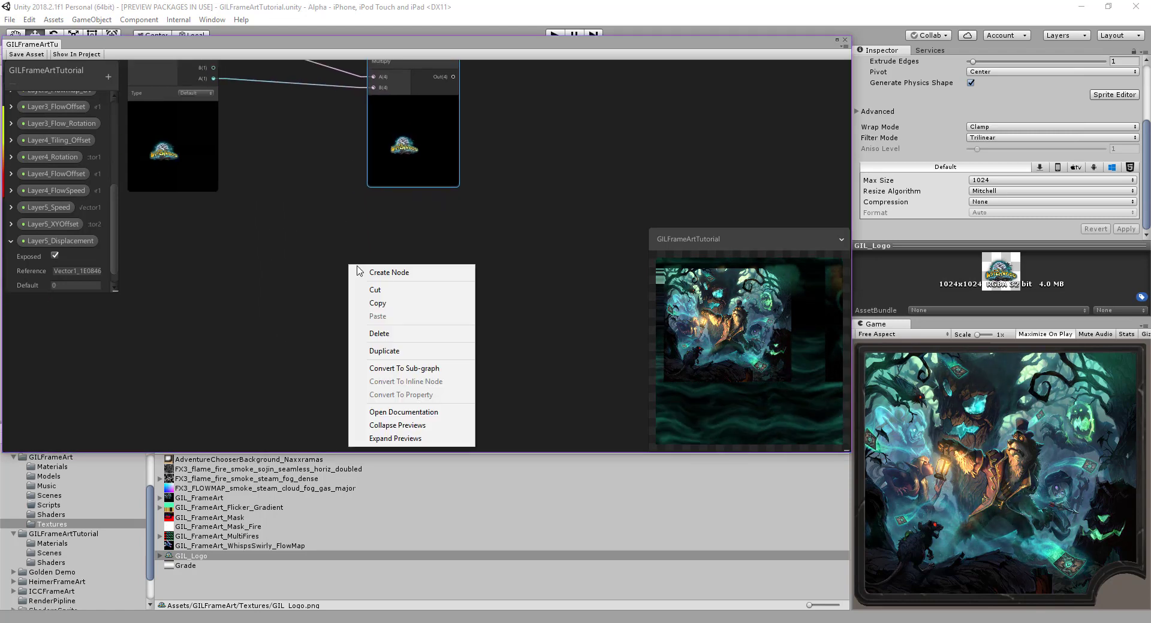
pyautogui.click(371, 273)
pyautogui.write('s')
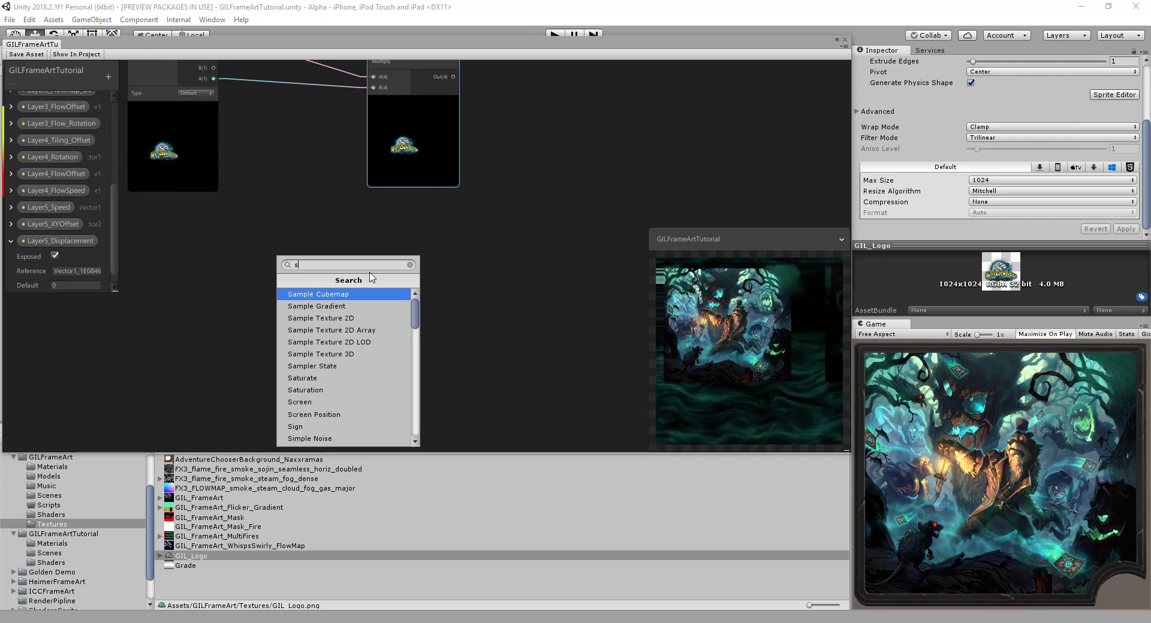
pyautogui.write('ub')
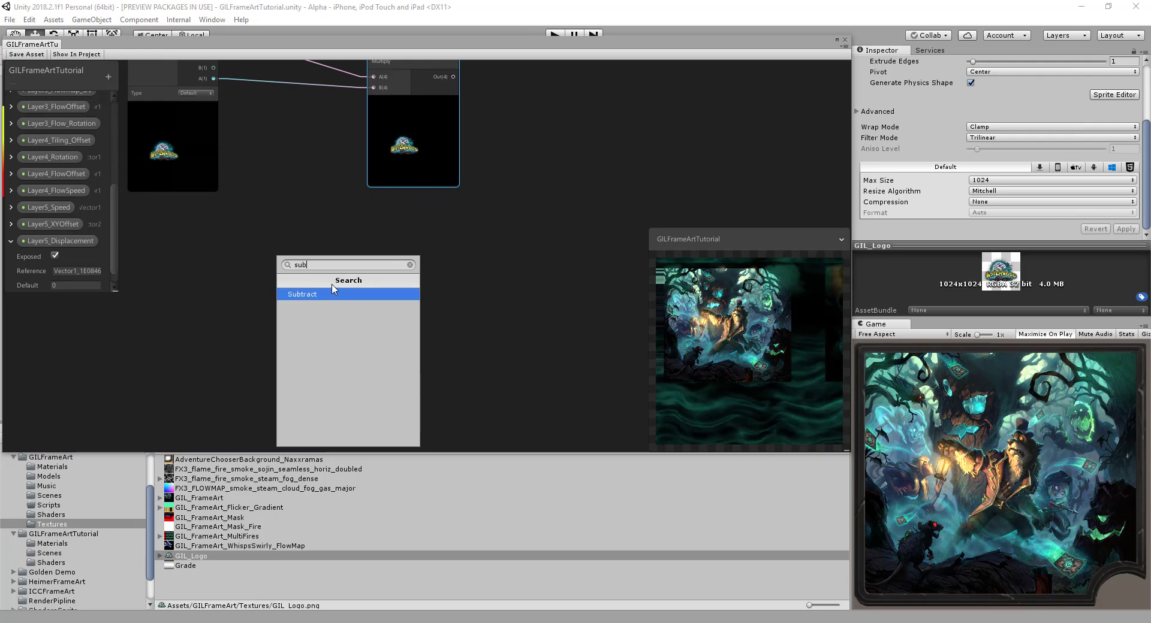
pyautogui.click(315, 293)
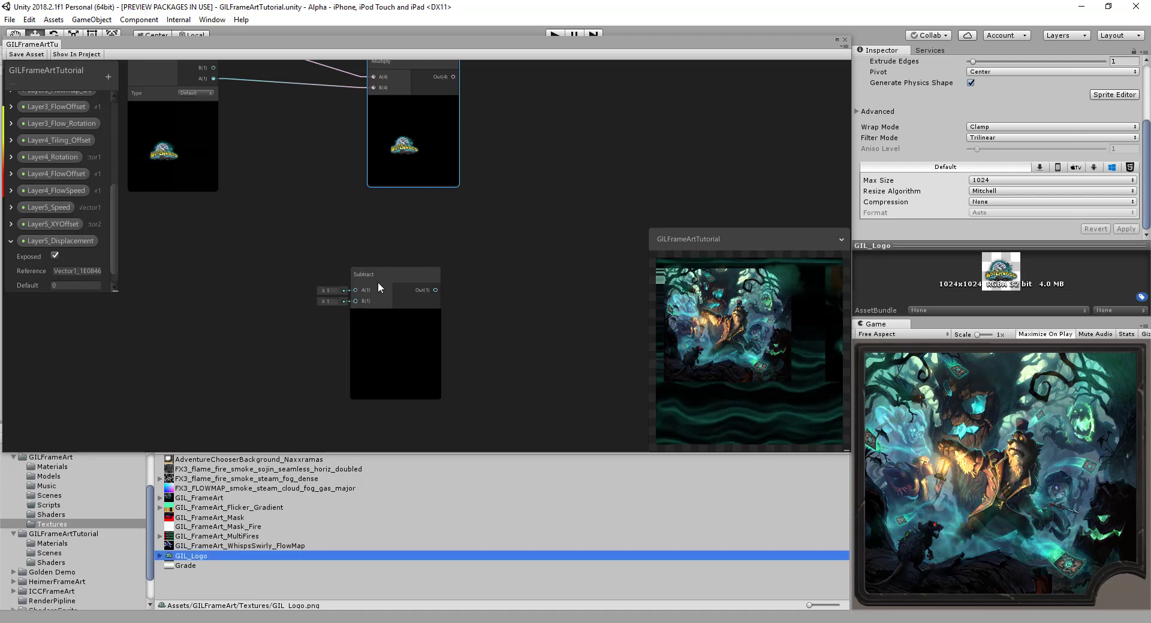
pyautogui.moveTo(377, 281); pyautogui.dragTo(213, 79)
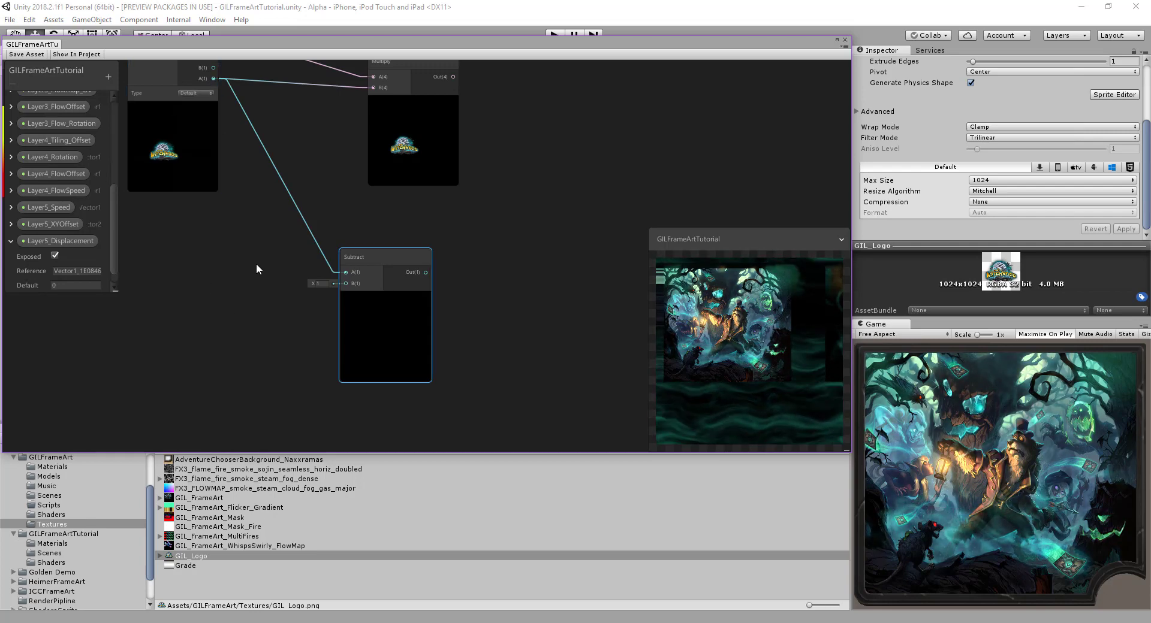
# Step: Create a Vector 1 node with the value 1 beside the Subtract node's inputs
pyautogui.moveTo(250, 325); pyautogui.dragTo(225, 214, button='middle')
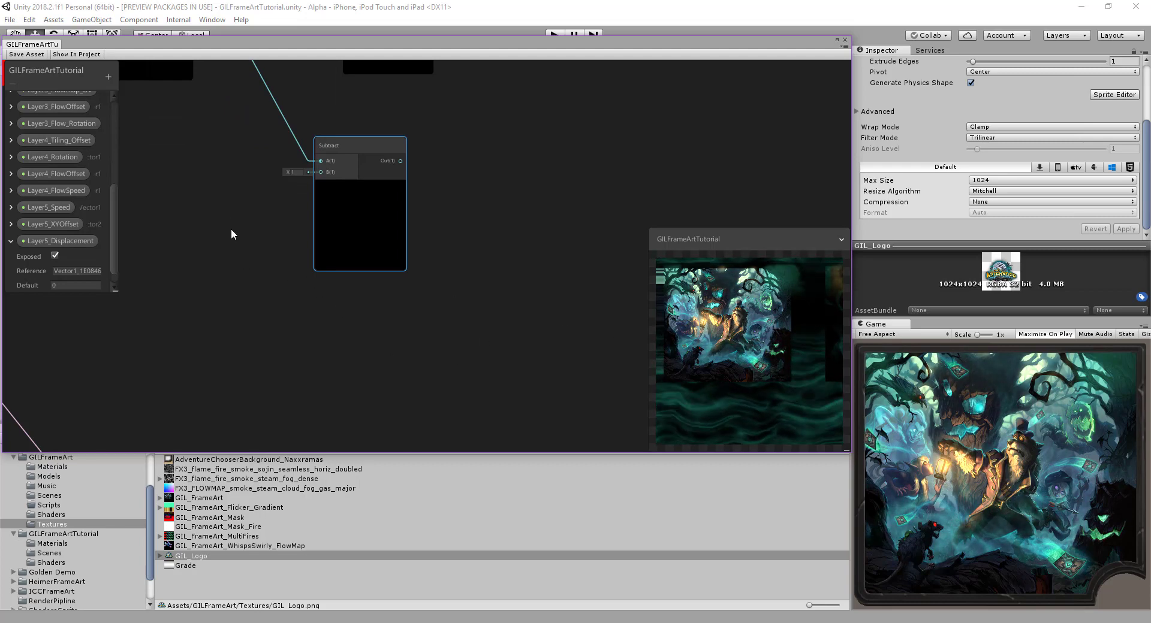
pyautogui.press('f')
pyautogui.rightClick(242, 244)
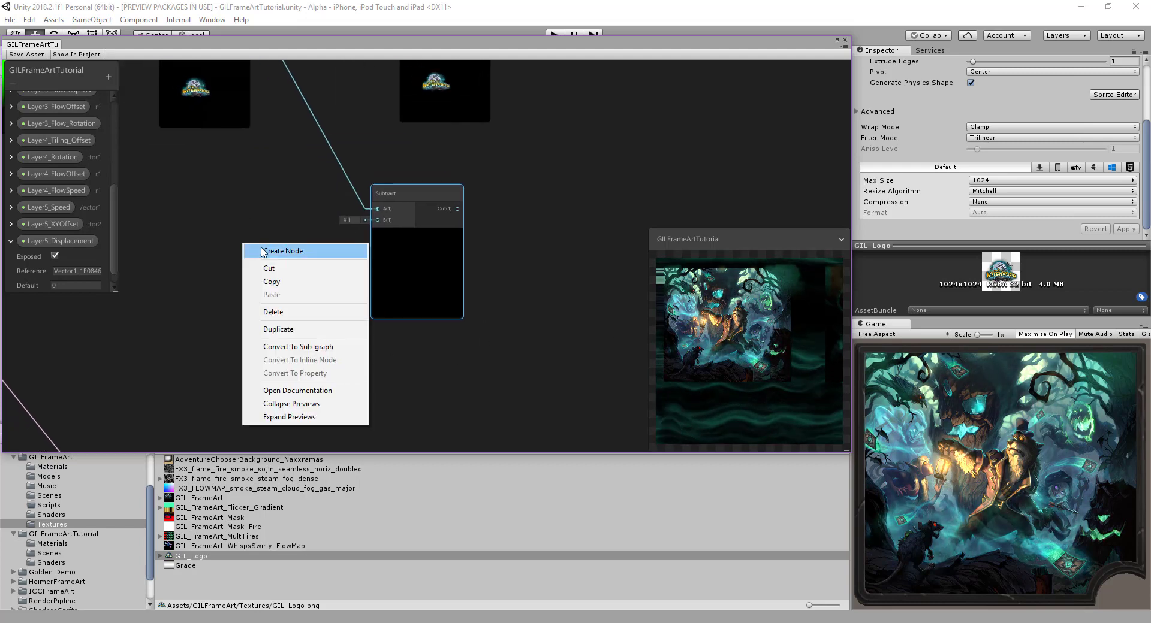
pyautogui.click(265, 251)
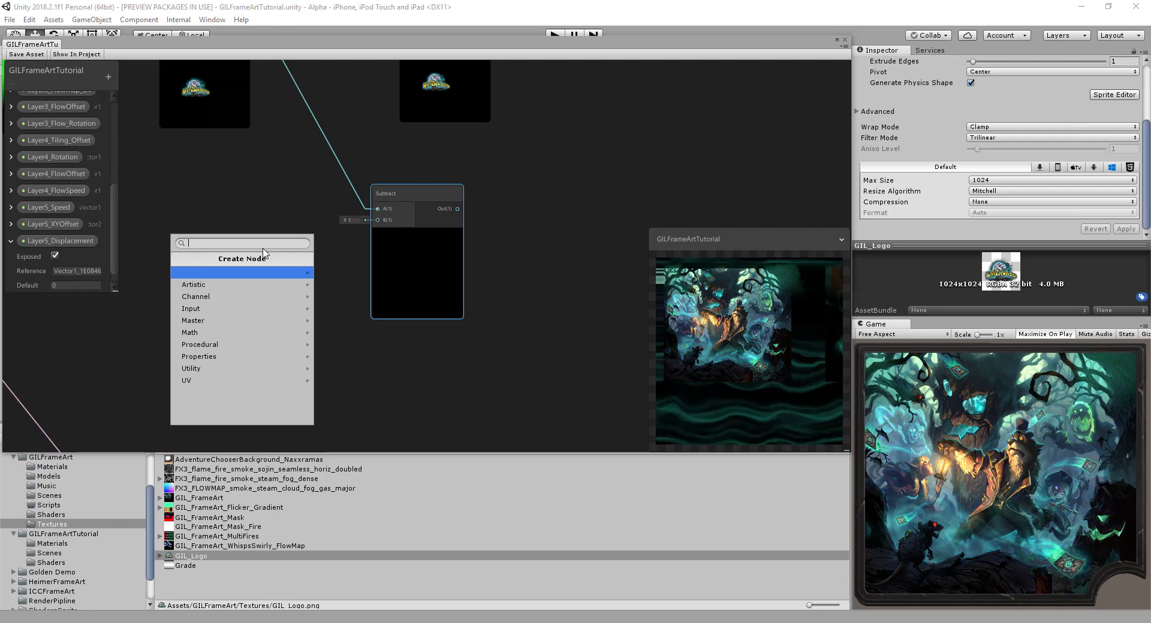
pyautogui.write('v')
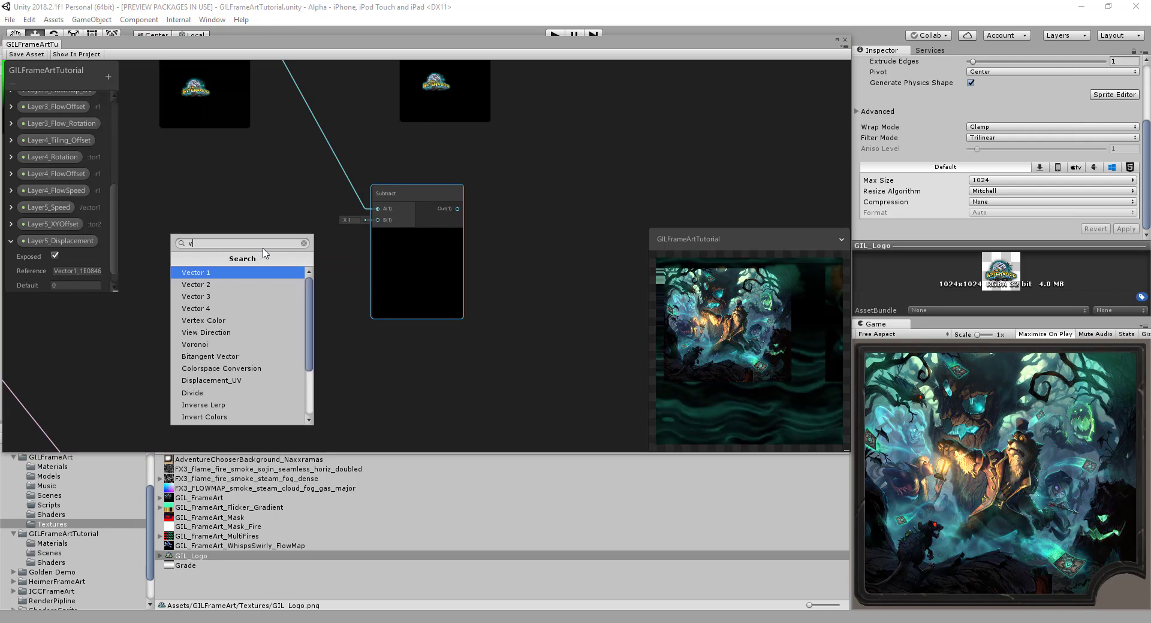
pyautogui.click(239, 281)
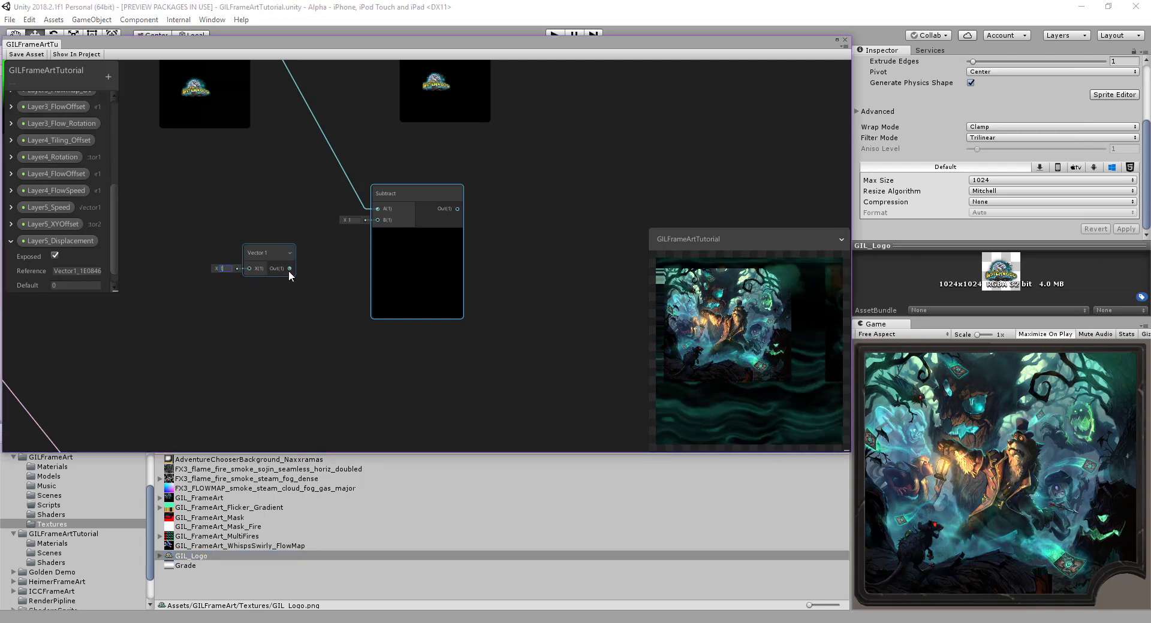
# Step: Connect the Vector 1 output to the Subtract node's A input and the logo's alpha output to its B input
pyautogui.moveTo(289, 268); pyautogui.dragTo(377, 210)
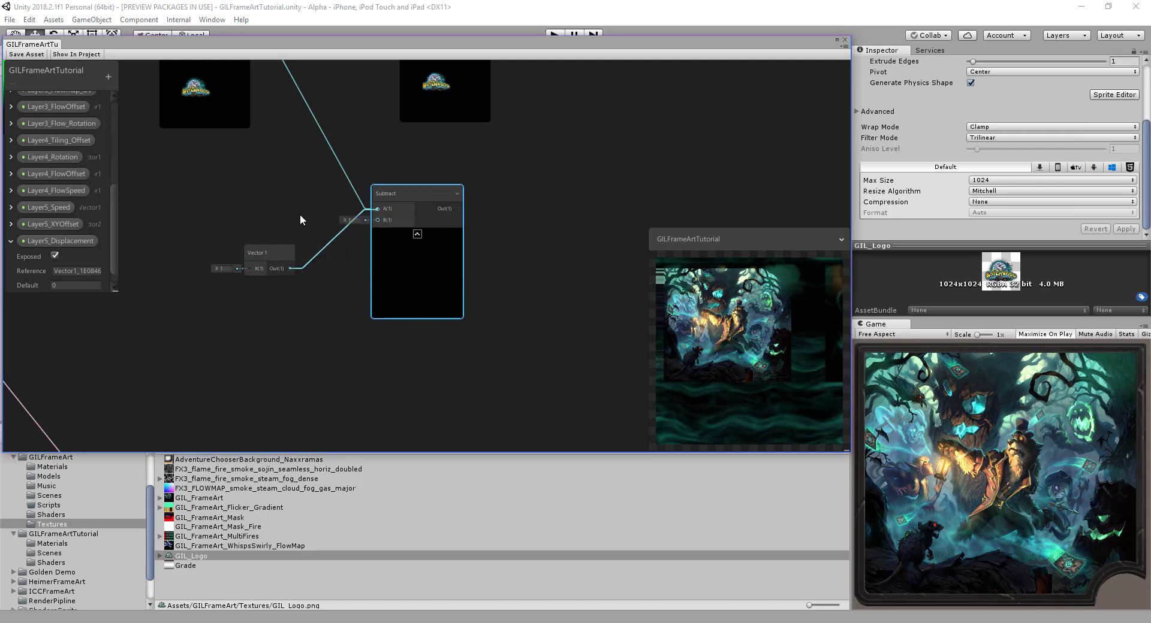
pyautogui.moveTo(295, 205); pyautogui.dragTo(281, 274, button='middle')
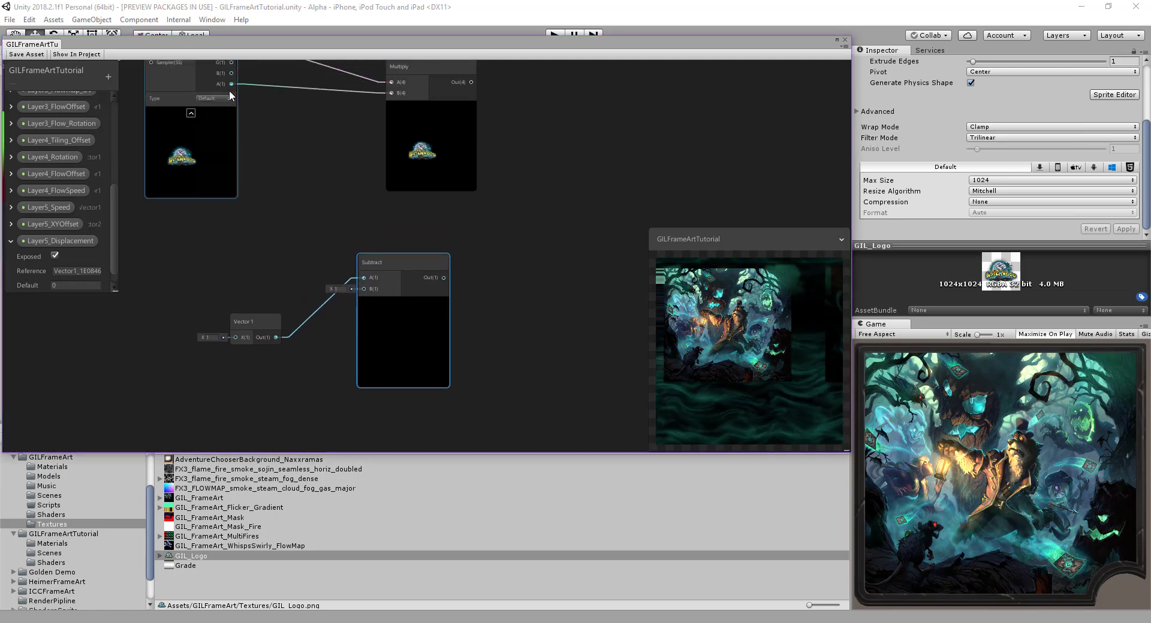
pyautogui.moveTo(232, 84); pyautogui.dragTo(369, 290)
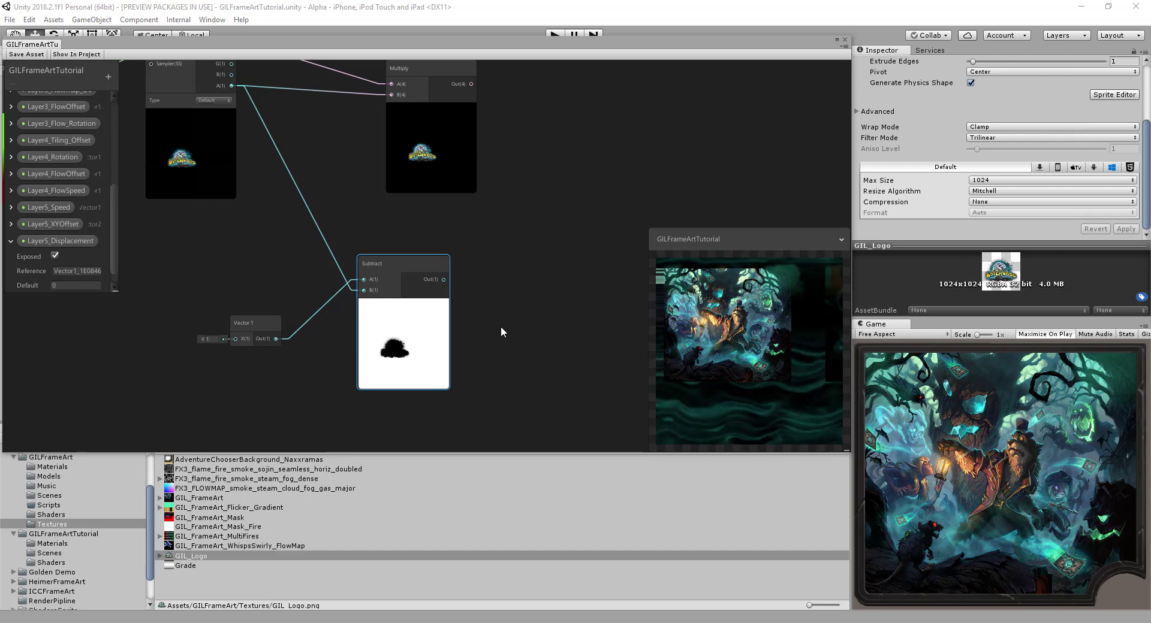
# Step: Create another Multiply node between the Subtract node and the connection from the final Add node to the Unlit Master
pyautogui.moveTo(501, 357); pyautogui.dragTo(443, 241, button='middle')
pyautogui.scroll(-2, 419, 191)
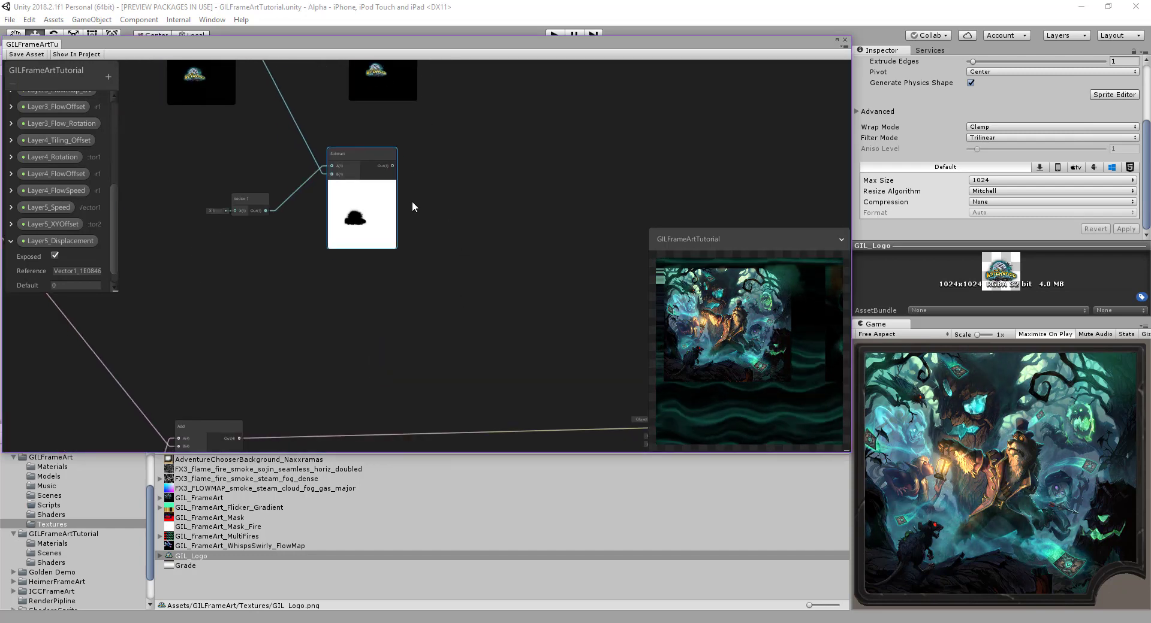
pyautogui.moveTo(448, 317); pyautogui.dragTo(410, 227, button='middle')
pyautogui.rightClick(414, 223)
pyautogui.click(437, 231)
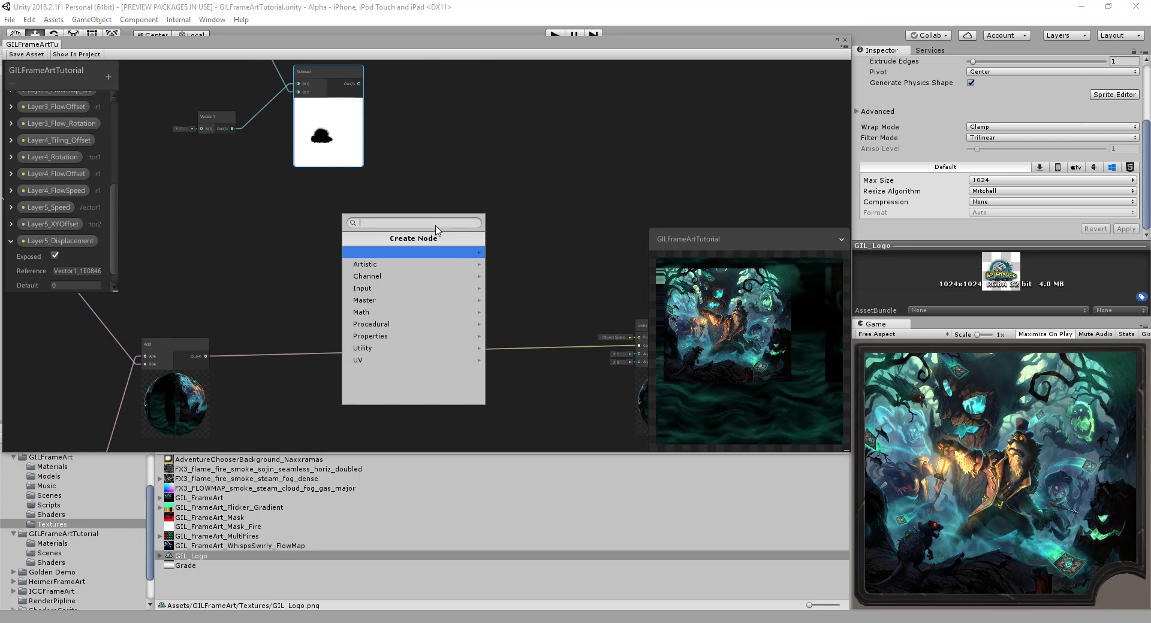
pyautogui.write('mul')
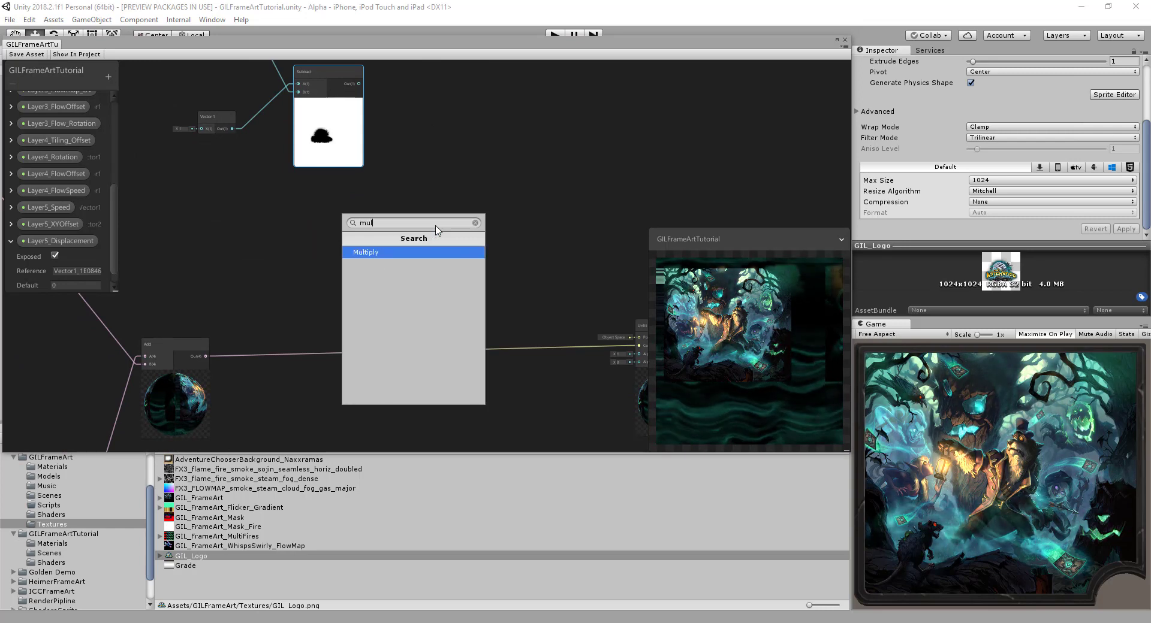
pyautogui.click(366, 252)
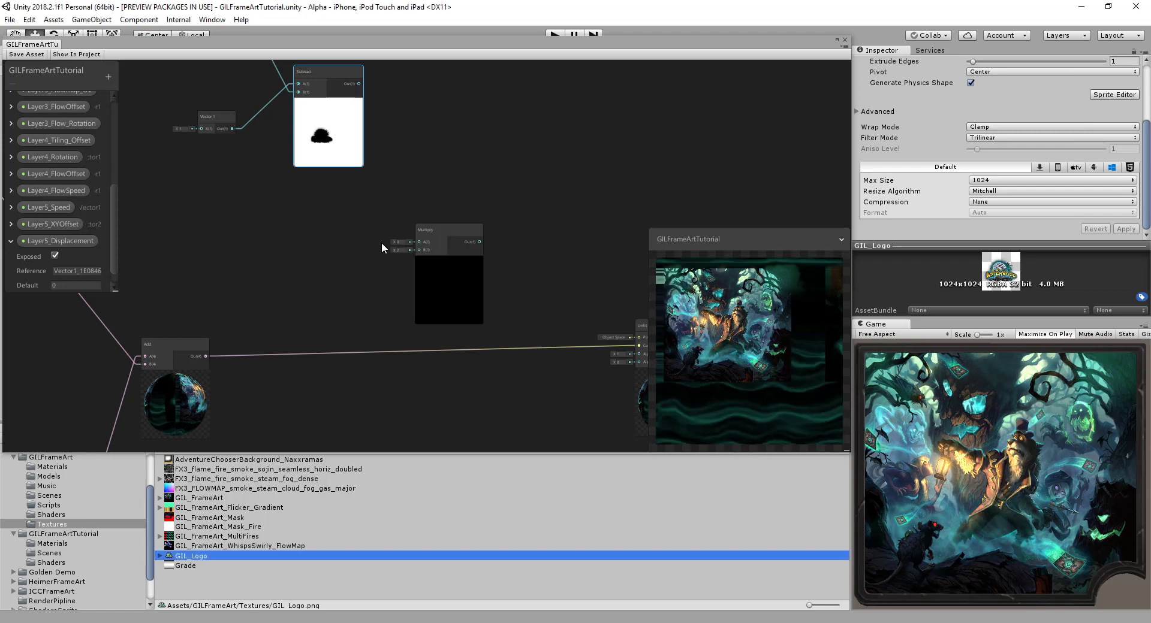
# Step: Connect the Subtract output to the new Multiply node's A input and the existing Add node's output to B
pyautogui.moveTo(360, 83); pyautogui.dragTo(420, 243)
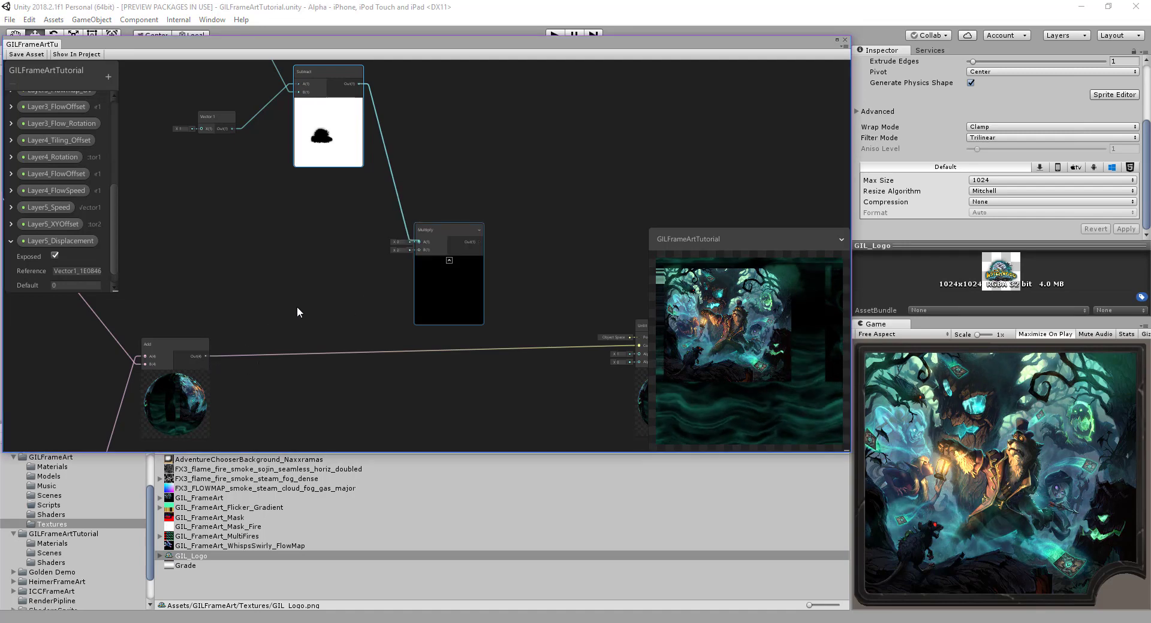
pyautogui.click(203, 354)
pyautogui.moveTo(206, 356); pyautogui.dragTo(418, 251)
pyautogui.click(252, 288)
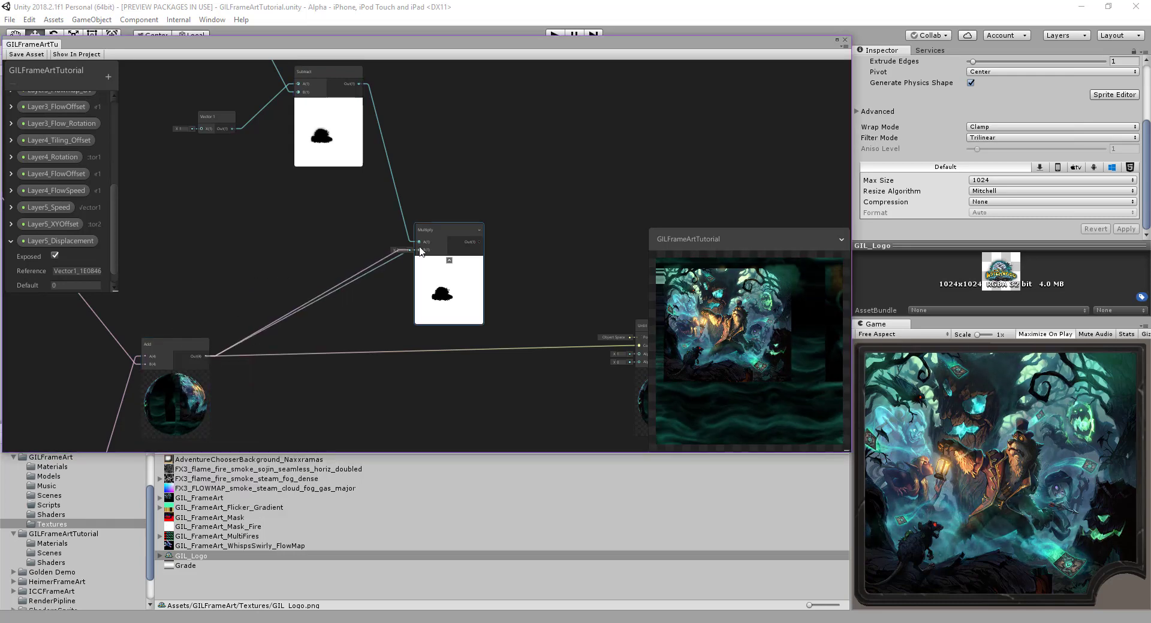
# Step: Move the Unlit Master node farther away from the new Multiply node to make room in the graph
pyautogui.moveTo(562, 192); pyautogui.dragTo(487, 189, button='middle')
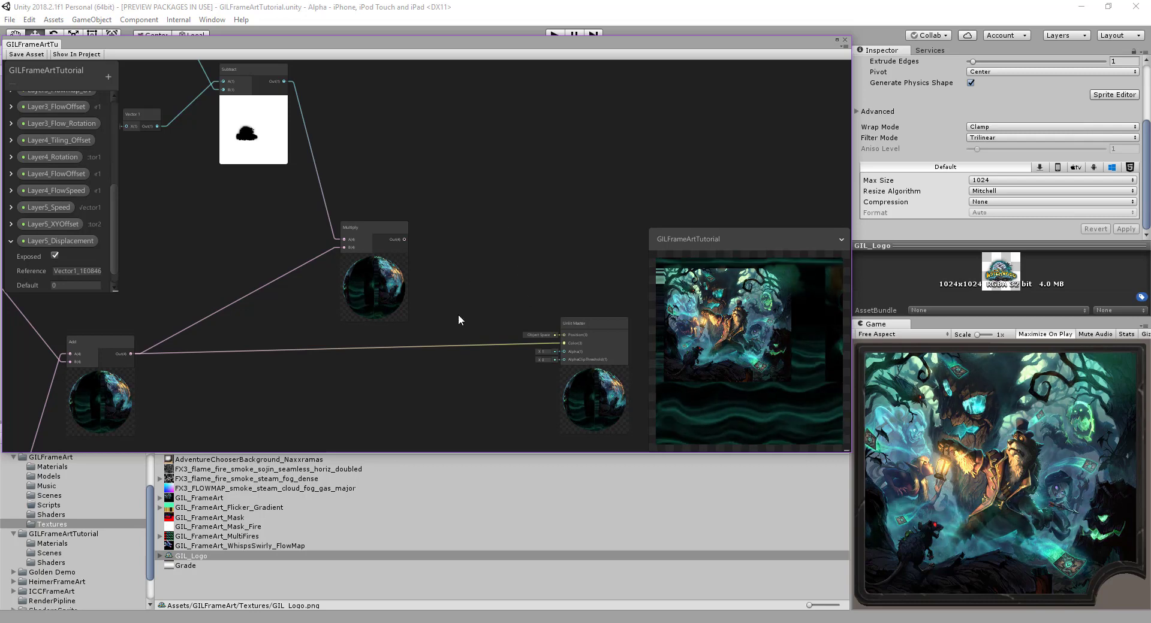
pyautogui.moveTo(524, 253); pyautogui.dragTo(441, 227, button='middle')
pyautogui.moveTo(478, 289); pyautogui.dragTo(569, 278)
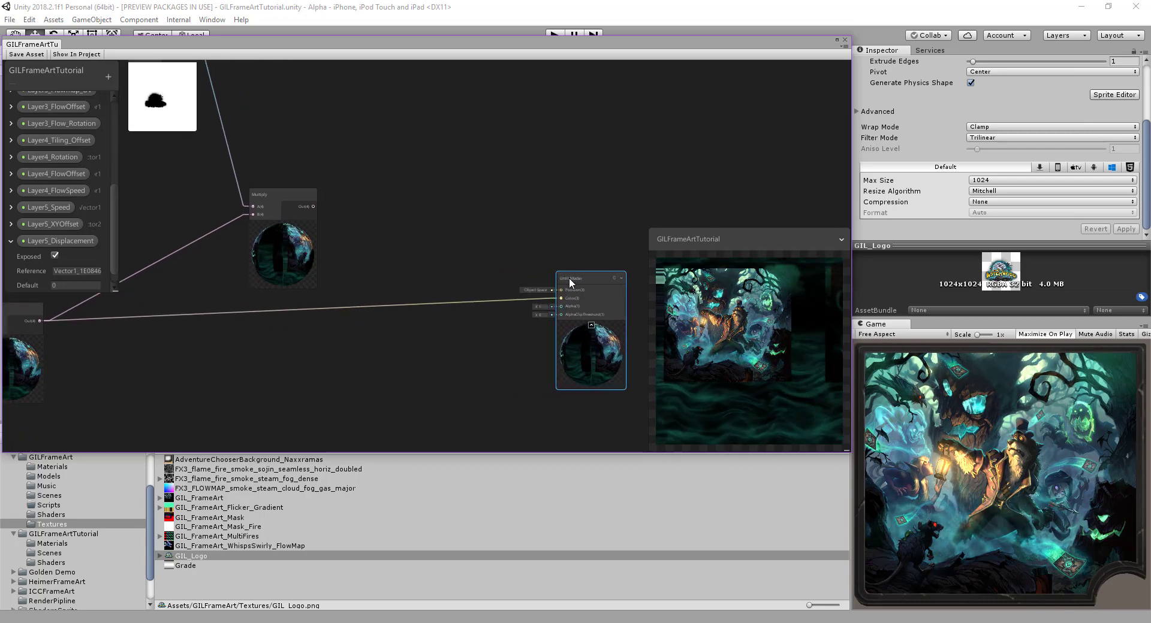
# Step: Select the Vector 1 and Subtract nodes together and shift them slightly up toward the logo nodes
pyautogui.scroll(-2, 449, 250)
pyautogui.moveTo(383, 204); pyautogui.dragTo(517, 306, button='middle')
pyautogui.moveTo(236, 170); pyautogui.dragTo(404, 282)
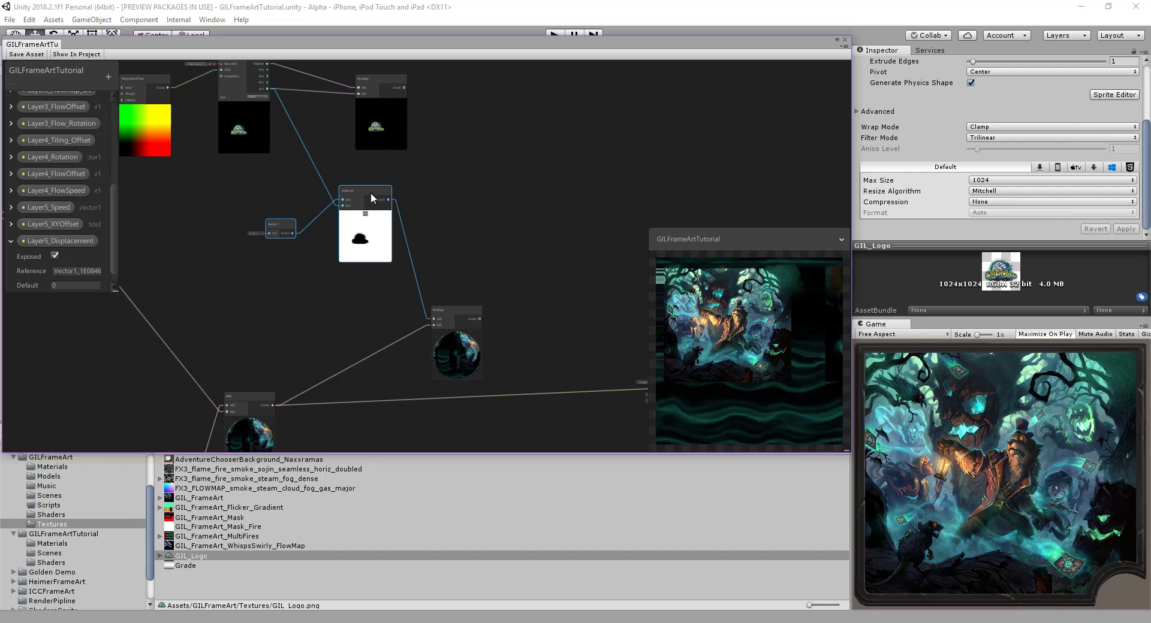
pyautogui.moveTo(371, 192); pyautogui.dragTo(353, 185)
# Step: Create an Add node in the empty area above the Unlit Master, beyond the Subtract node
pyautogui.moveTo(456, 210); pyautogui.dragTo(398, 126, button='middle')
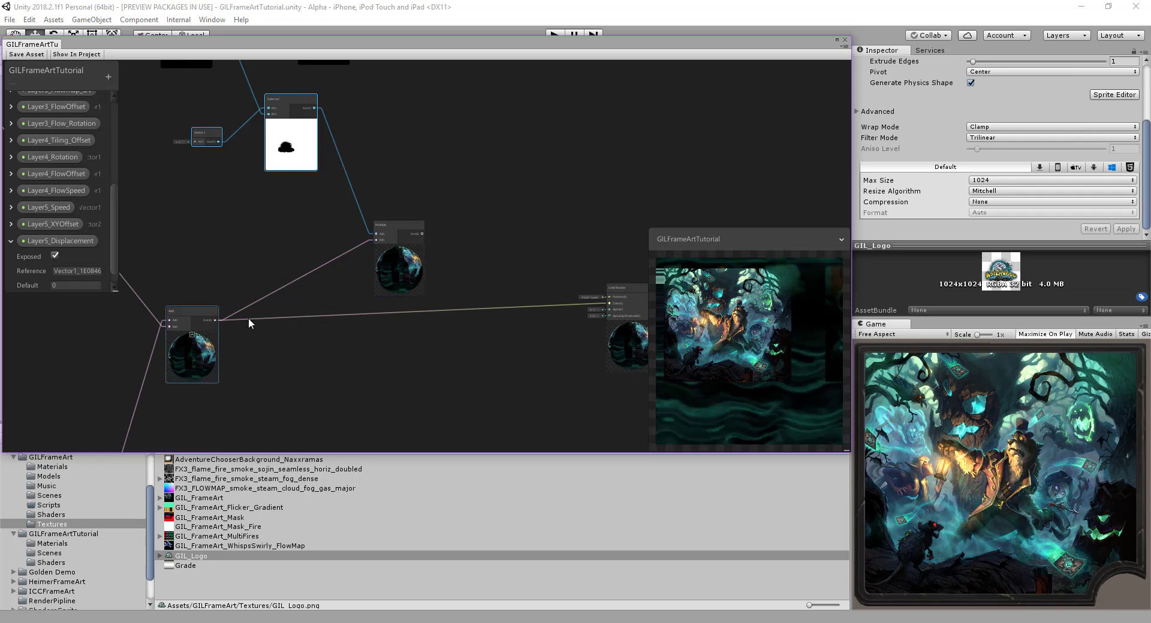
pyautogui.moveTo(496, 259); pyautogui.dragTo(465, 267, button='middle')
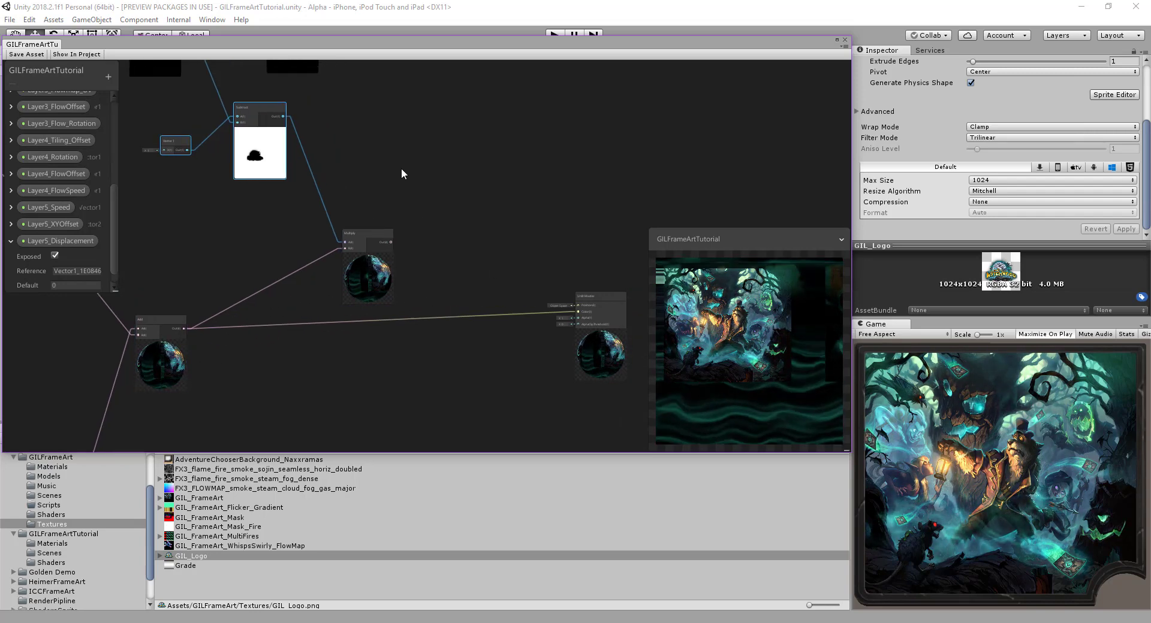
pyautogui.moveTo(359, 198); pyautogui.dragTo(323, 193, button='middle')
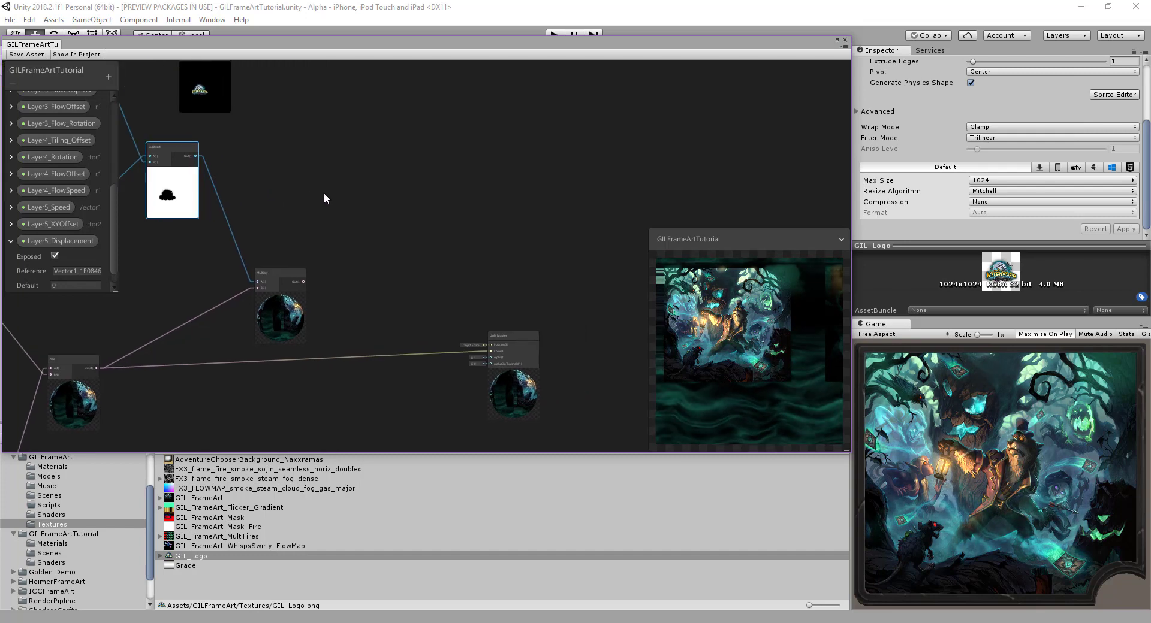
pyautogui.rightClick(348, 184)
pyautogui.click(355, 191)
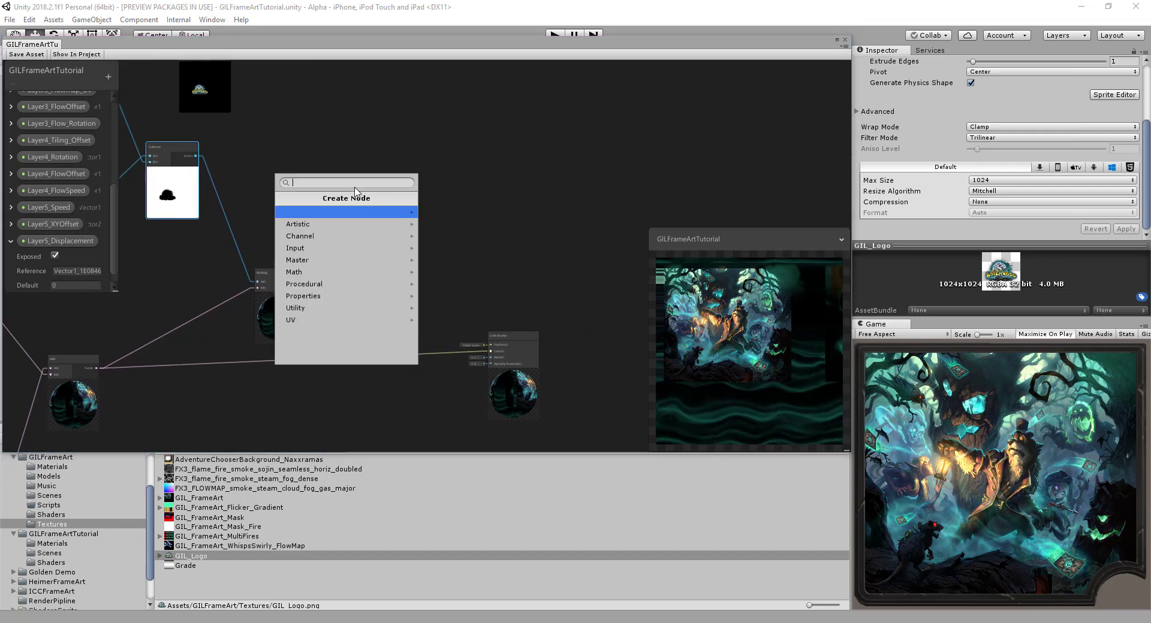
pyautogui.write('add')
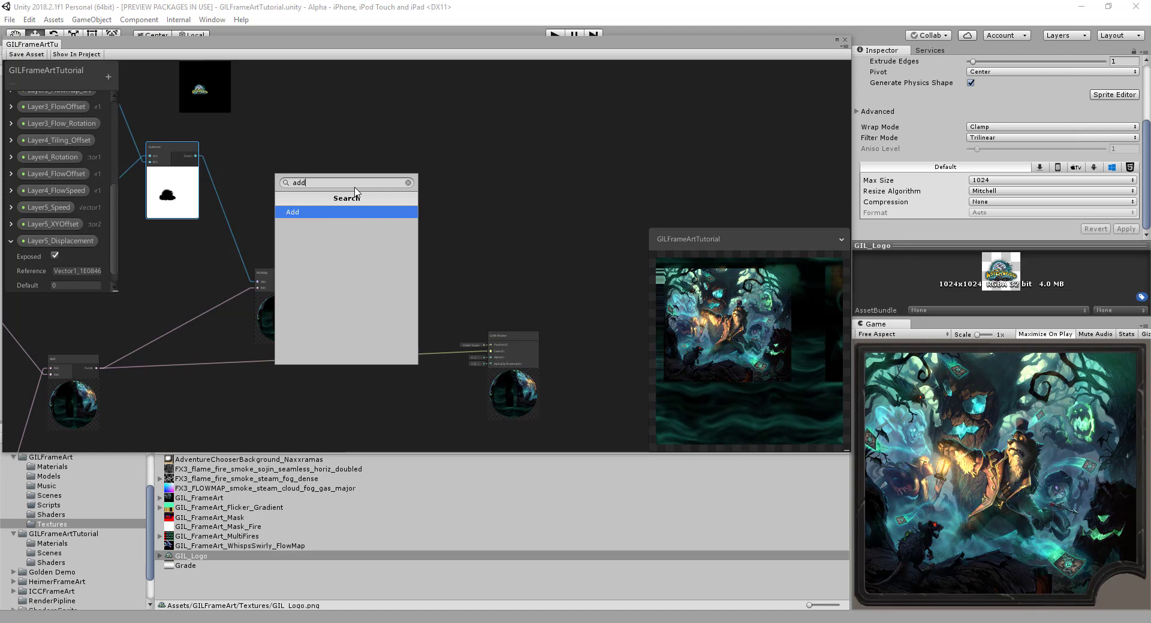
pyautogui.press('Return')
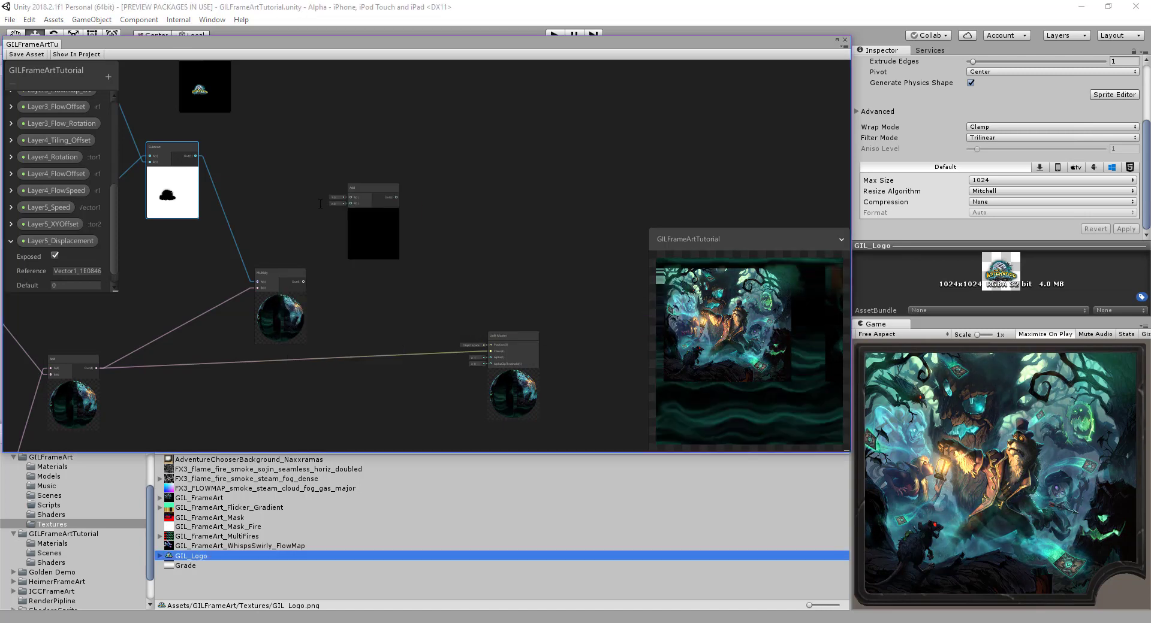
# Step: Connect the masked background Multiply output to the new Add node's A input and the logo Multiply output to B
pyautogui.moveTo(307, 185); pyautogui.dragTo(343, 212, button='middle')
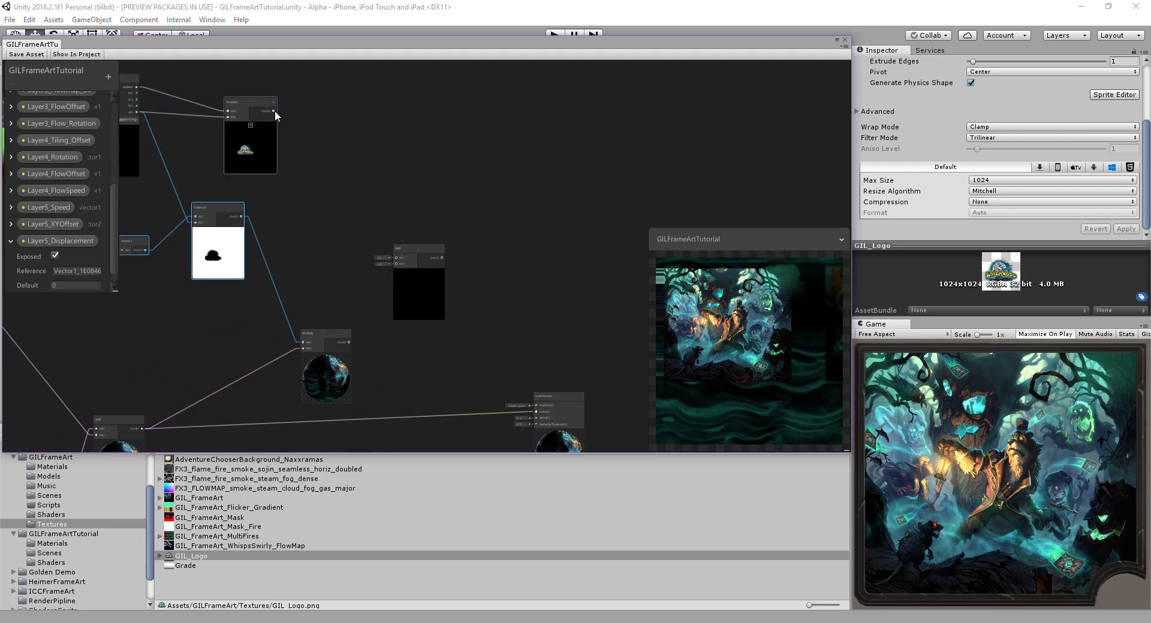
pyautogui.moveTo(273, 111); pyautogui.dragTo(395, 258)
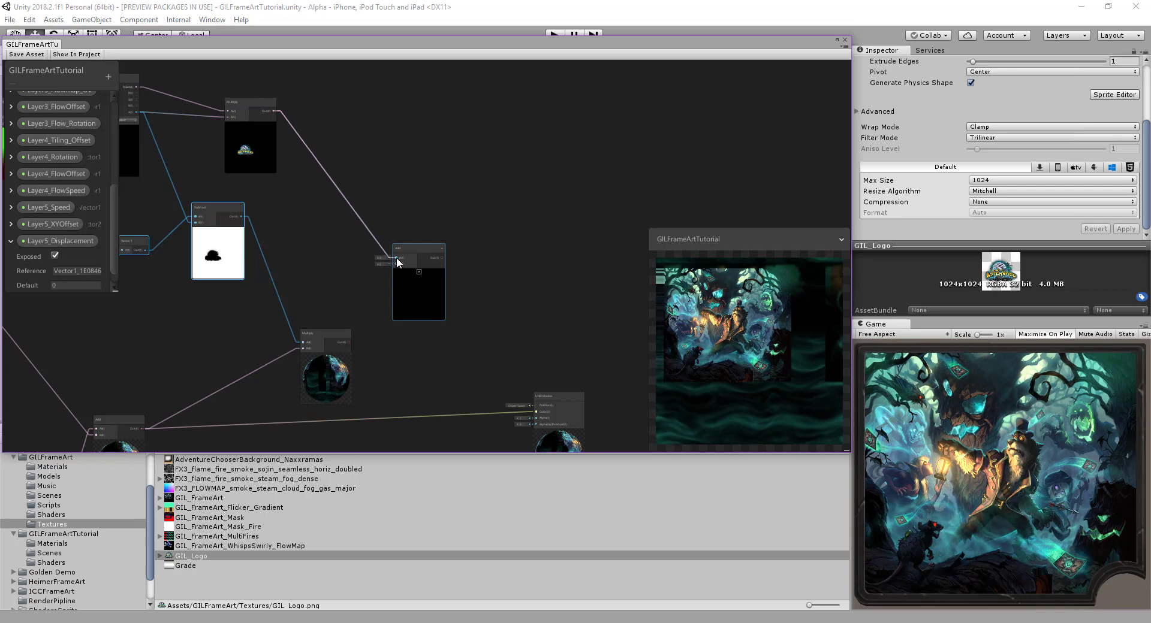
pyautogui.moveTo(397, 262); pyautogui.dragTo(397, 263)
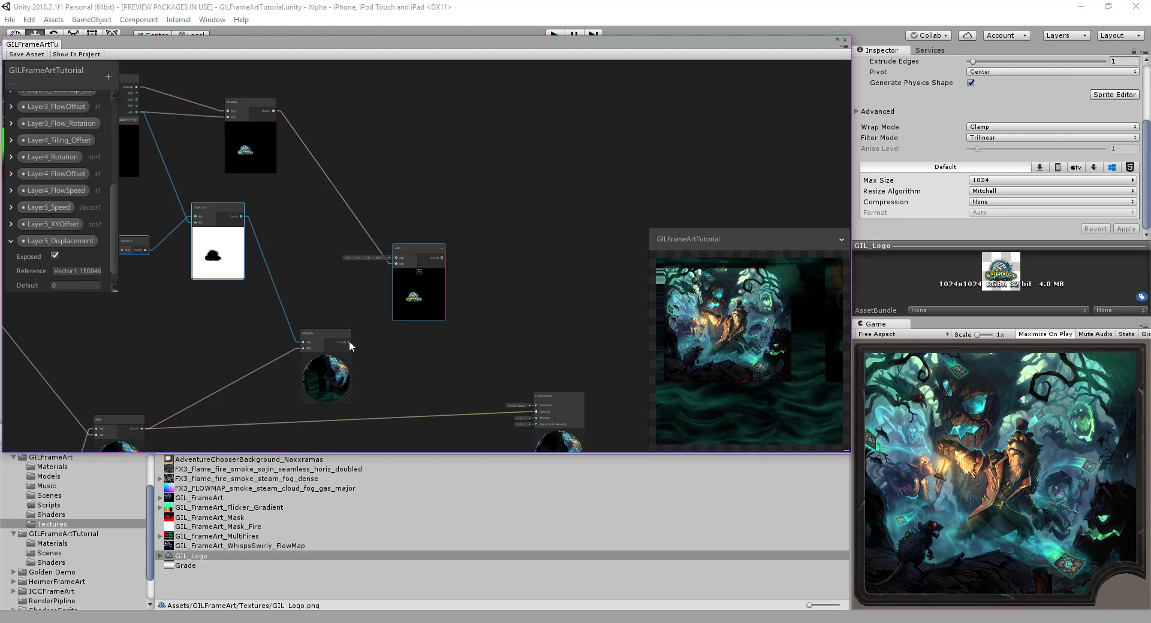
pyautogui.moveTo(349, 341); pyautogui.dragTo(397, 257)
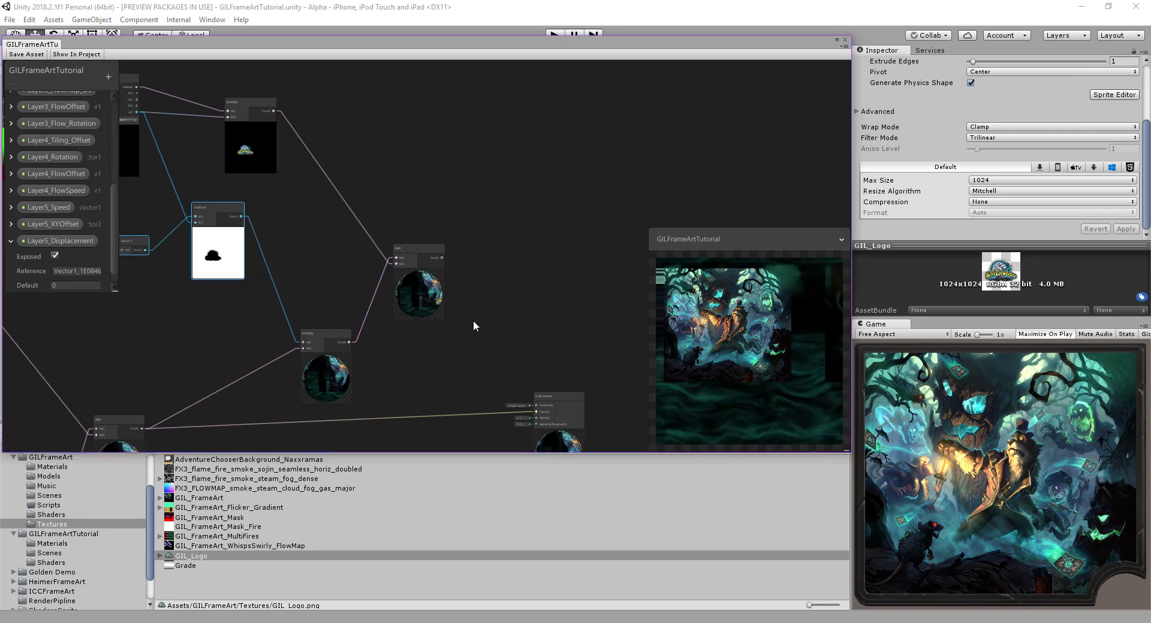
# Step: Connect the new Add node's output to the Unlit Master's Color input, moving the master farther out, and save the shader graph
pyautogui.moveTo(478, 319); pyautogui.dragTo(455, 261, button='middle')
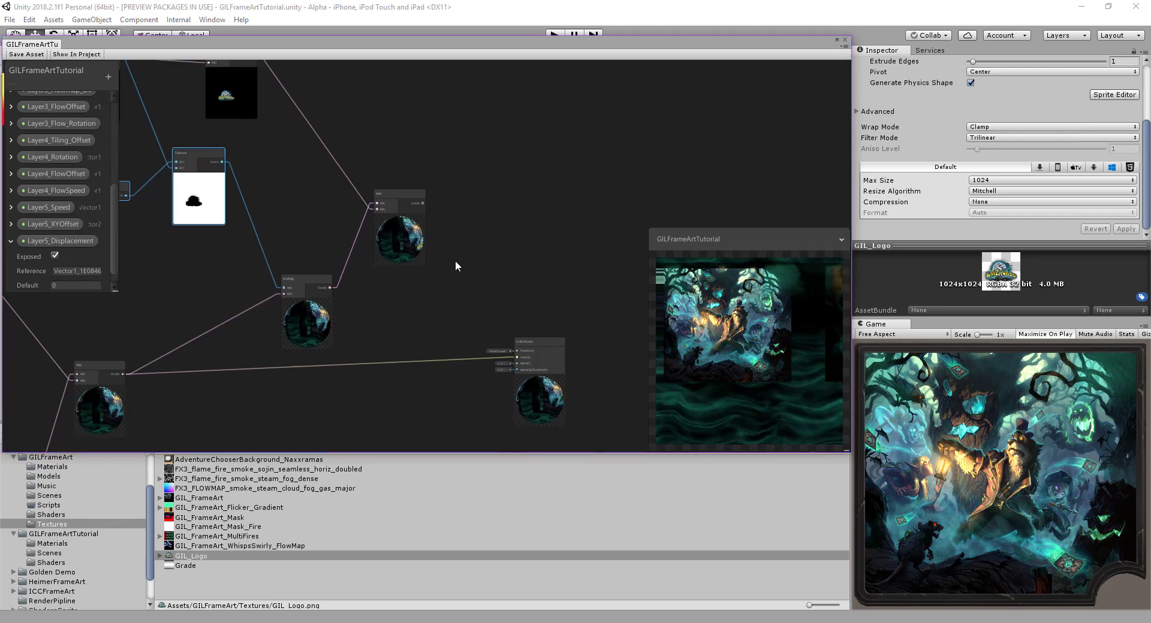
pyautogui.moveTo(519, 337); pyautogui.dragTo(569, 284)
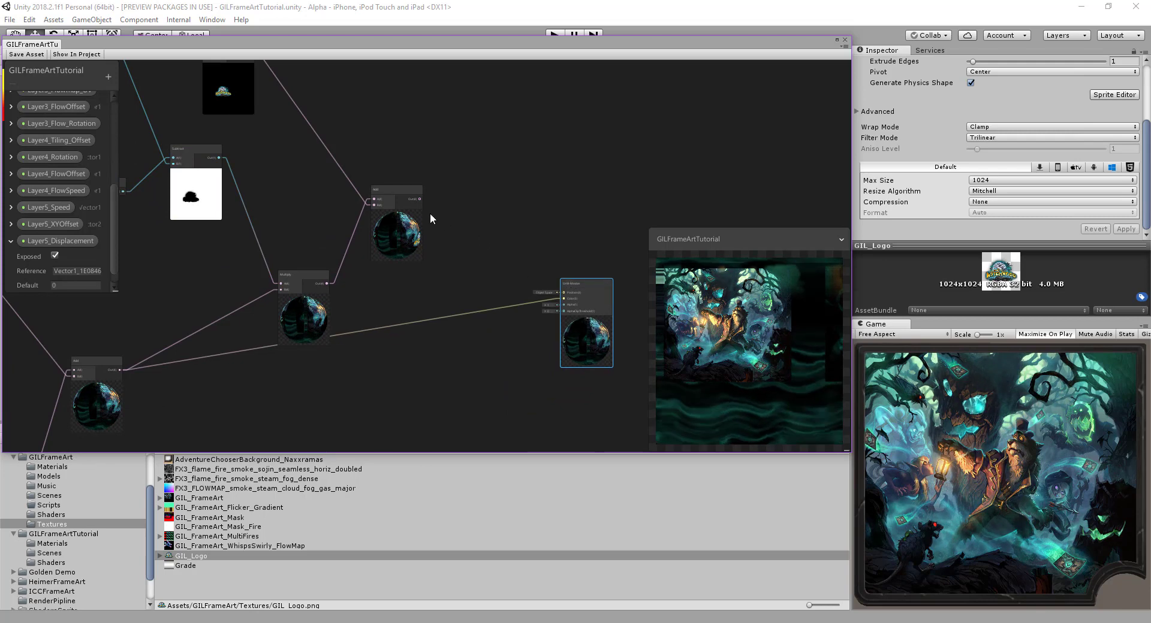
pyautogui.click(420, 199)
pyautogui.moveTo(419, 199); pyautogui.dragTo(564, 299)
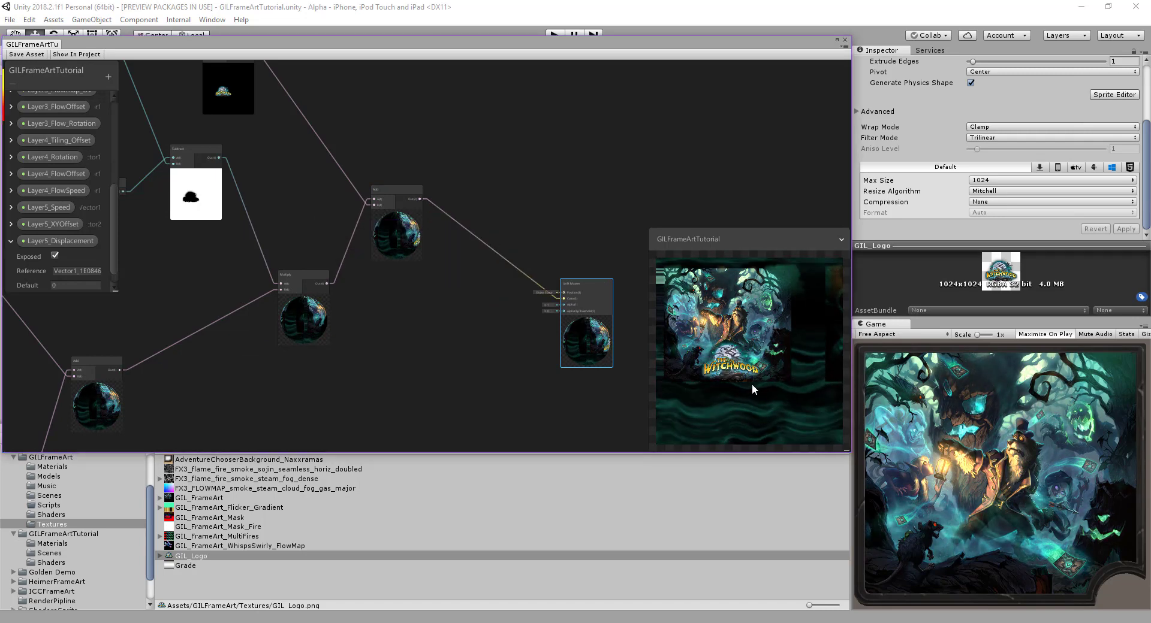
pyautogui.moveTo(585, 210); pyautogui.dragTo(548, 223, button='middle')
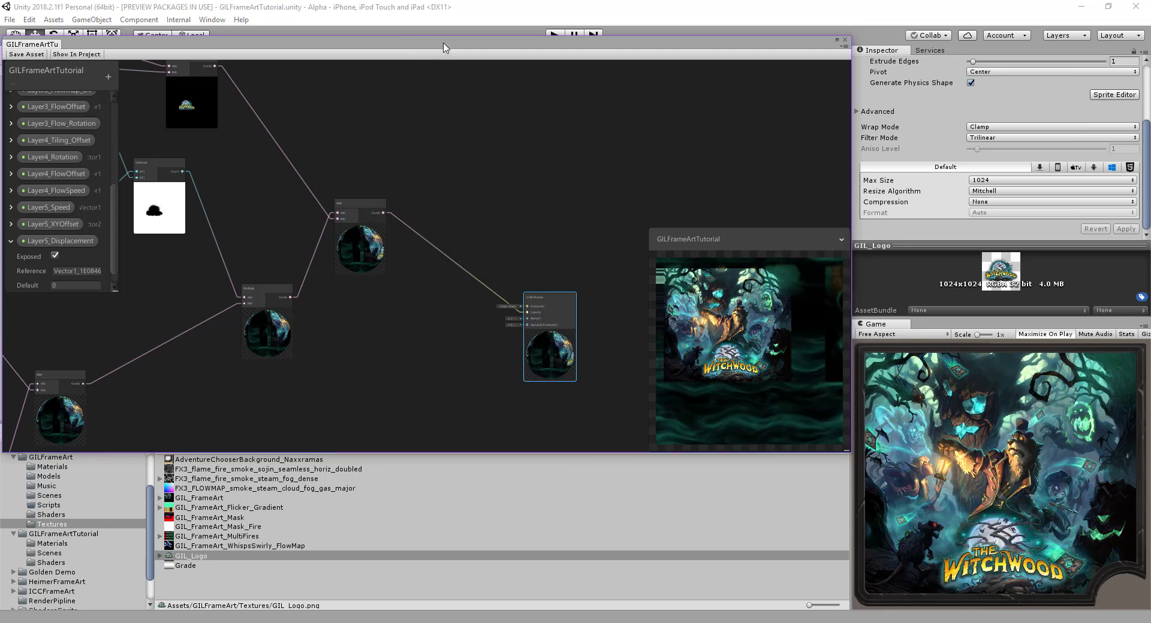
# Step: Move the shader graph window out of the way and add an Audio Source component to the AdvChooserFrame_mesh object
pyautogui.moveTo(441, 52); pyautogui.dragTo(476, 445)
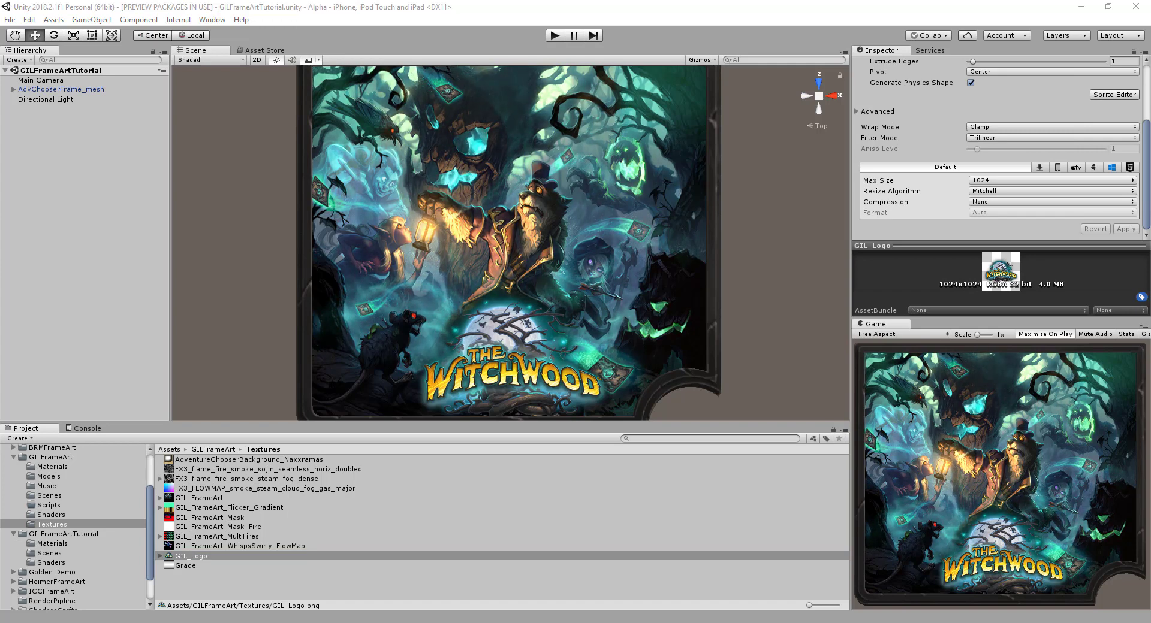
pyautogui.hotkey('alt', 'Tab')
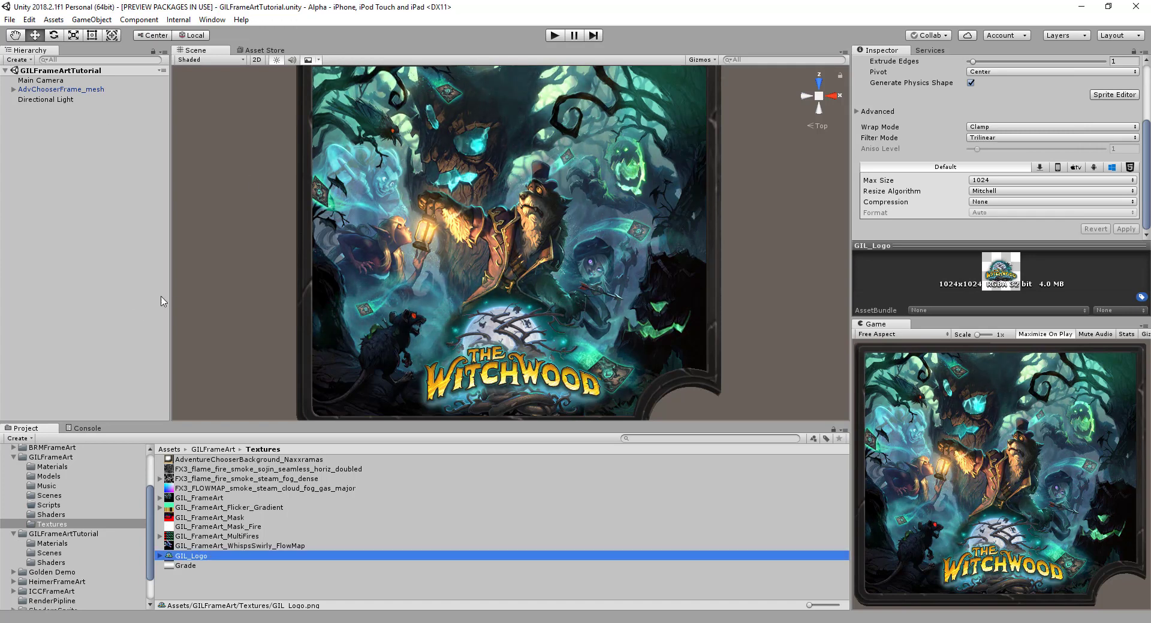
pyautogui.click(60, 90)
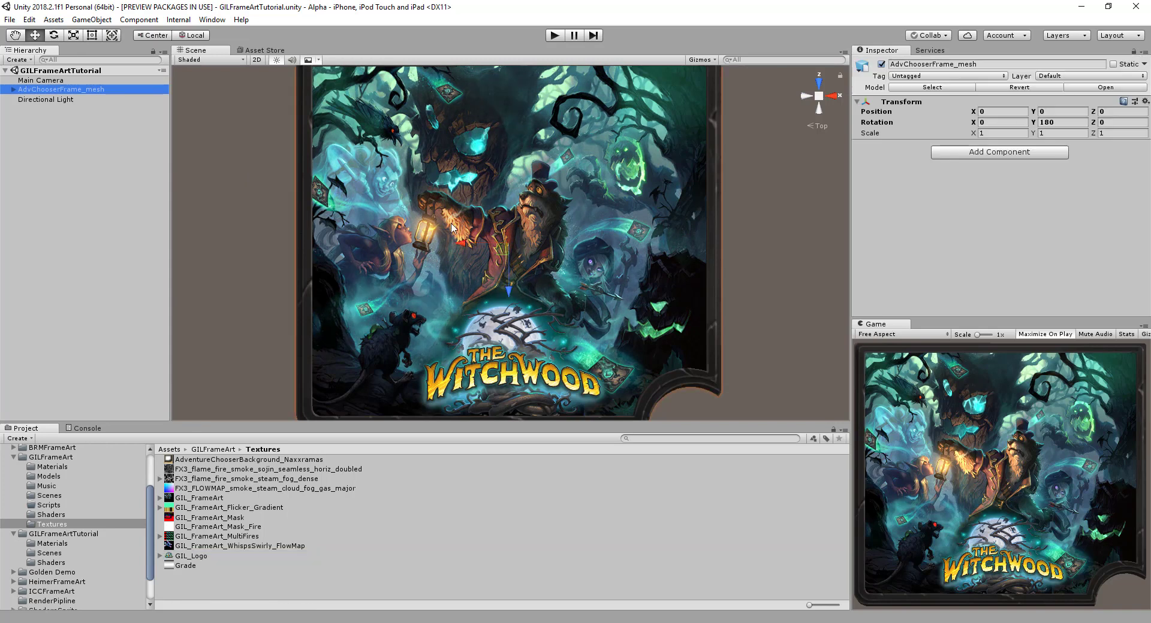
pyautogui.click(952, 152)
pyautogui.click(963, 221)
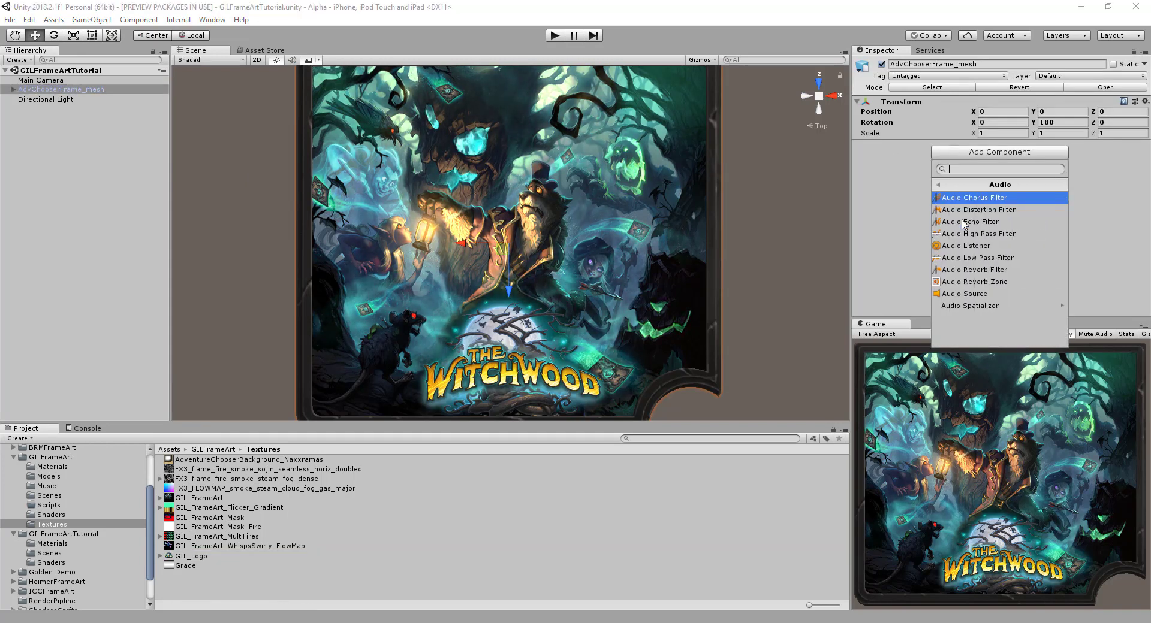
pyautogui.click(953, 293)
# Step: Assign GIL_Menu_Music from the GILFrameArt Music folder as the Audio Source's AudioClip and set its pitch to 0.55
pyautogui.click(46, 486)
pyautogui.moveTo(203, 460); pyautogui.dragTo(1023, 160)
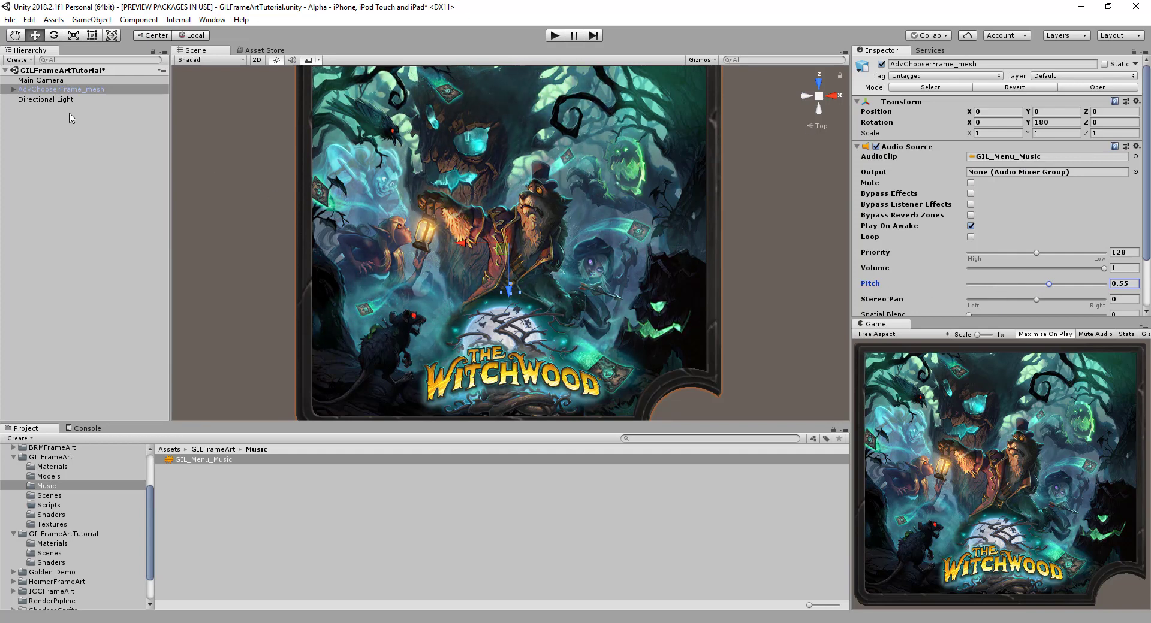
pyautogui.click(42, 131)
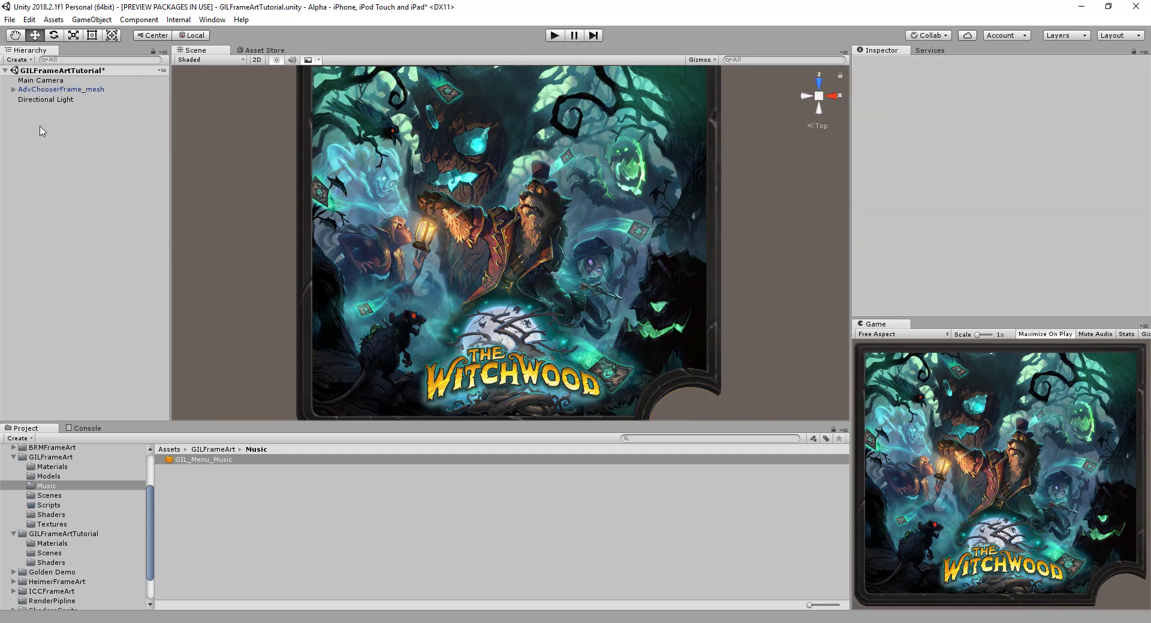
# Step: Play the scene to preview the animated frame art with music, lowering the system speaker volume to 3
pyautogui.click(556, 36)
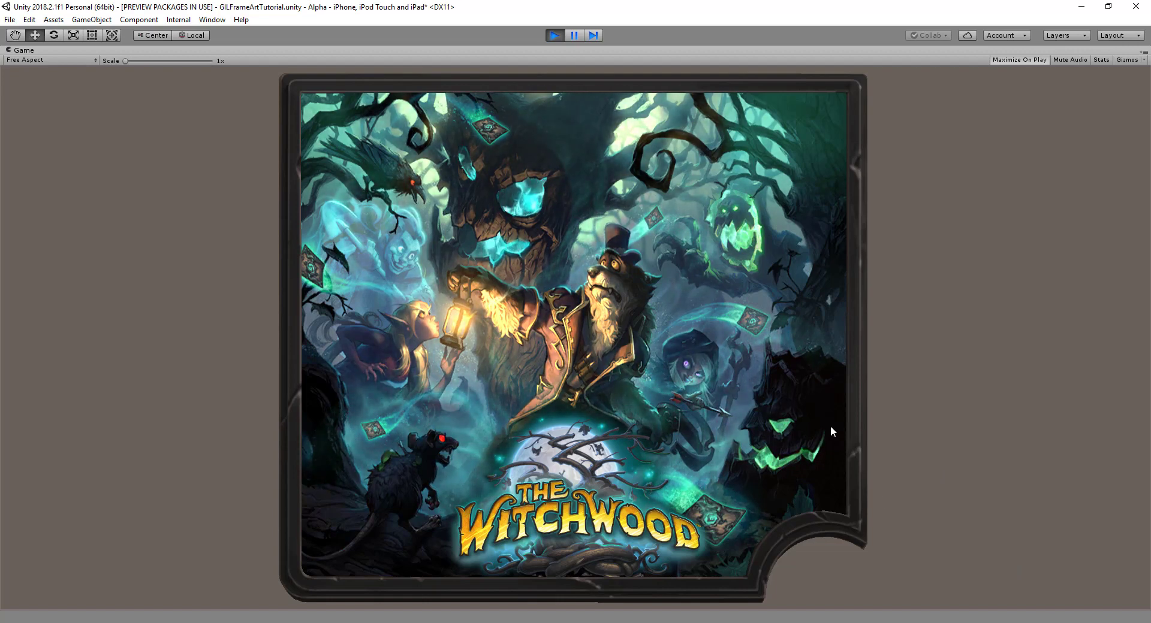
pyautogui.click(1050, 622)
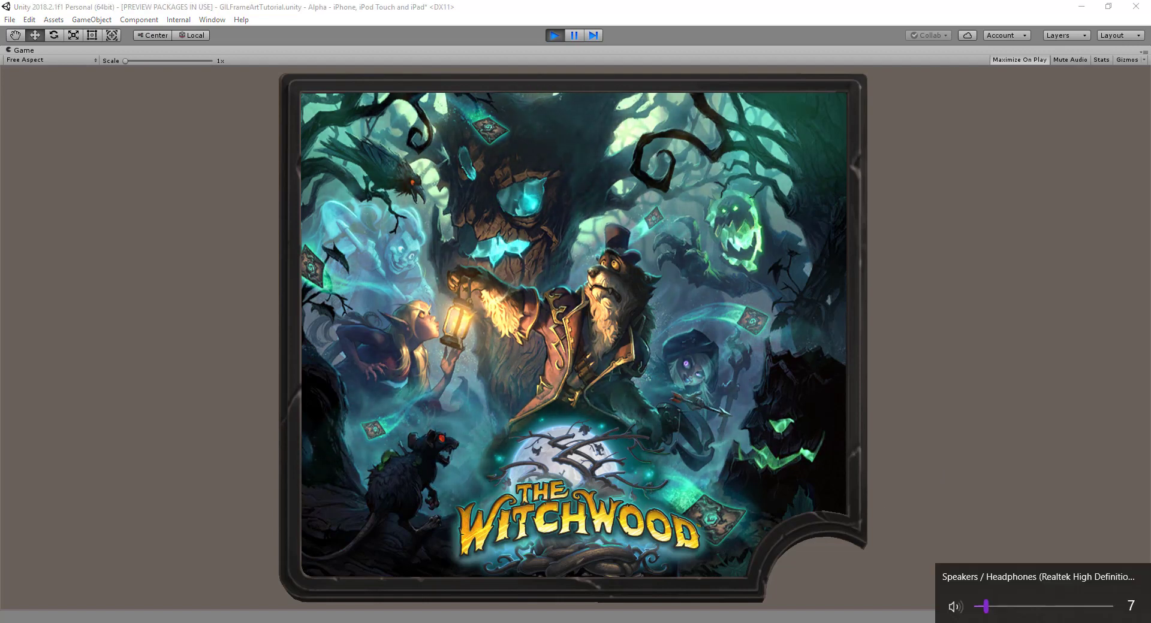
pyautogui.moveTo(986, 610); pyautogui.dragTo(980, 612)
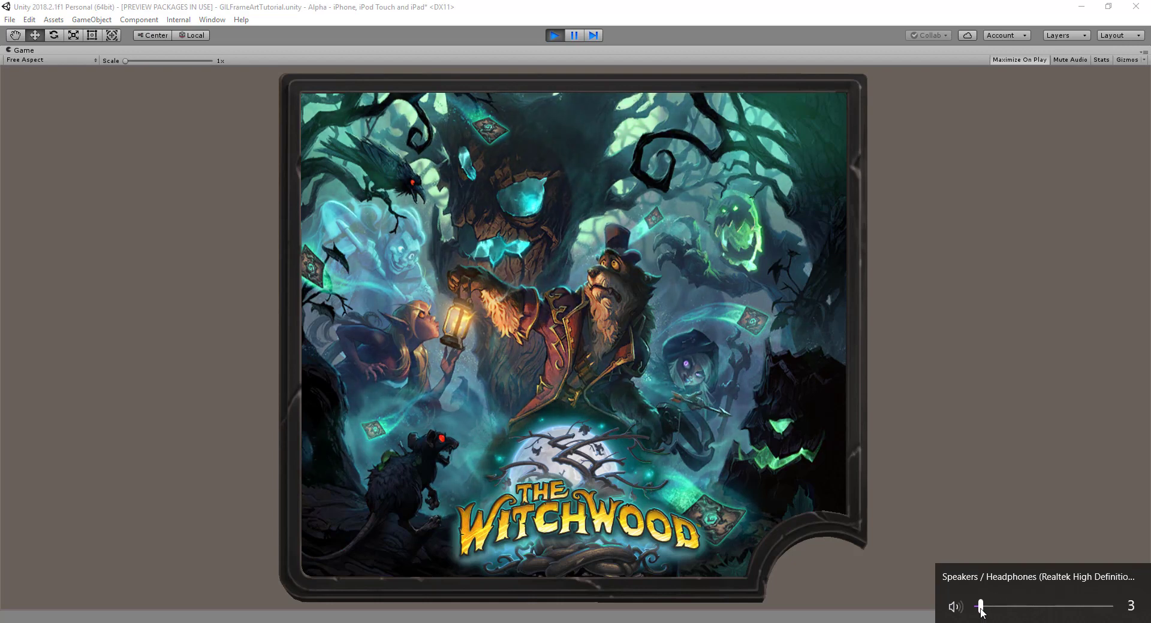
pyautogui.click(936, 398)
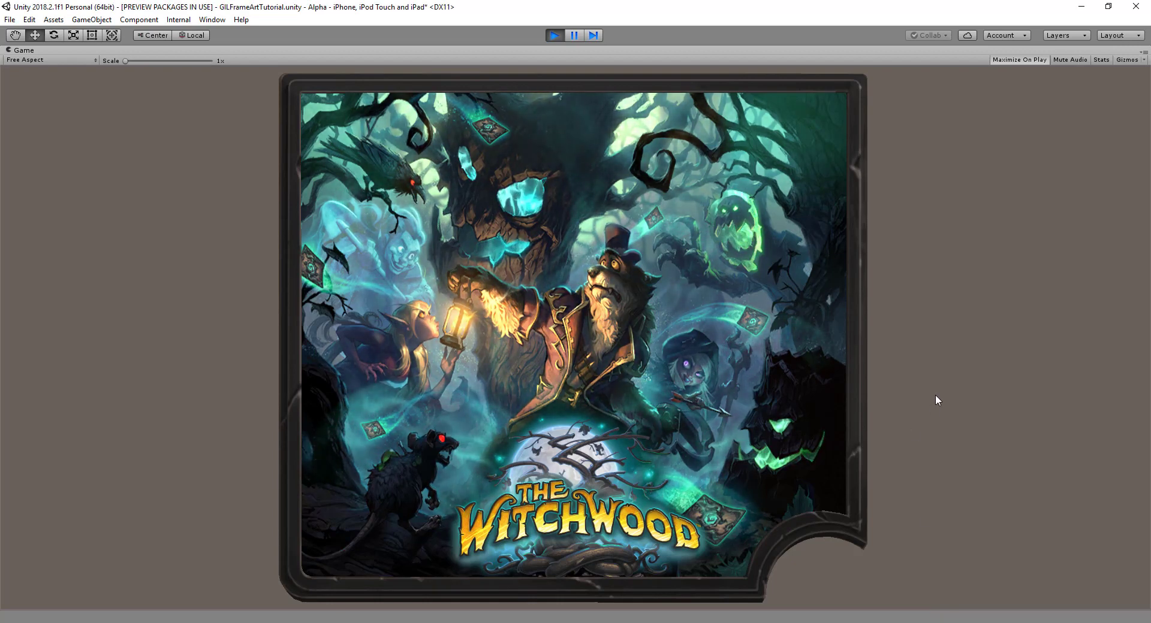